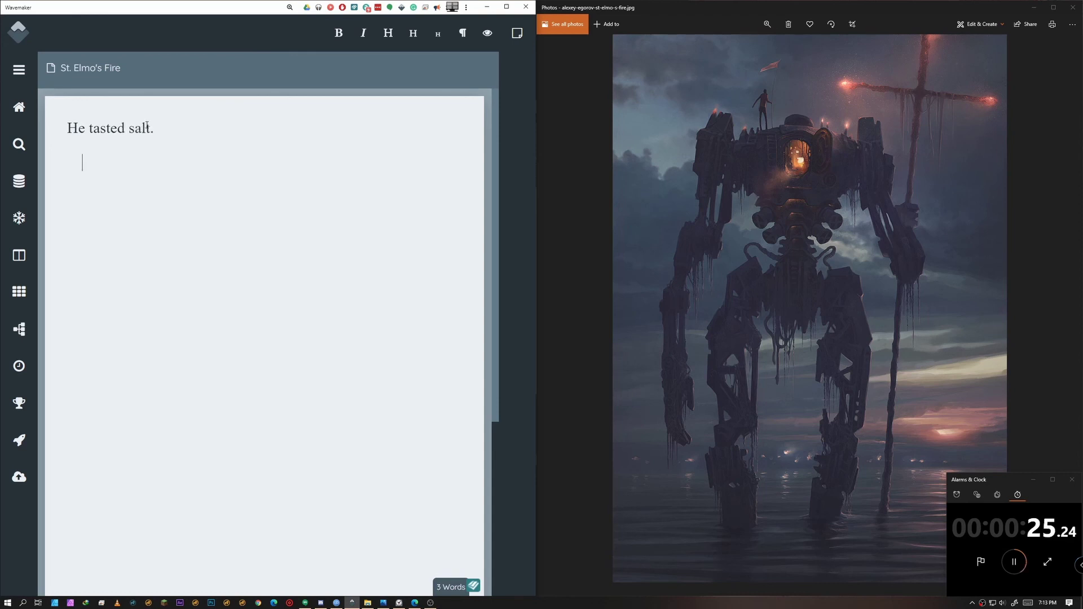
Begin the second paragraph with "It started on his skin. A film. An organism that grew and grew and grew.".
text(It started on his skin)
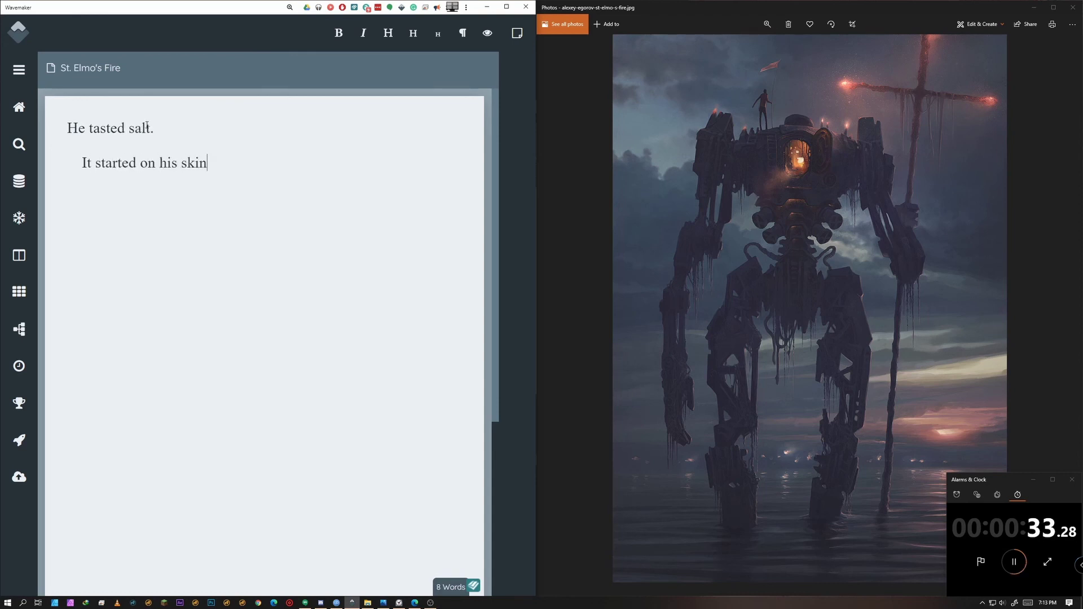
text(. A film. An organism t)
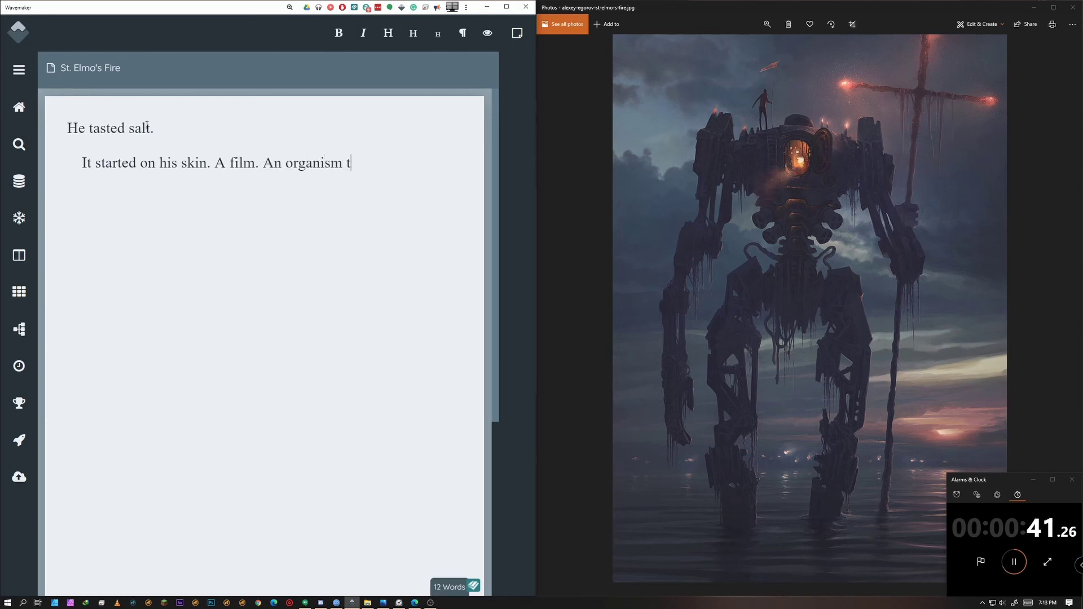
text(hat grew and grew and grew. Nothing he did cou)
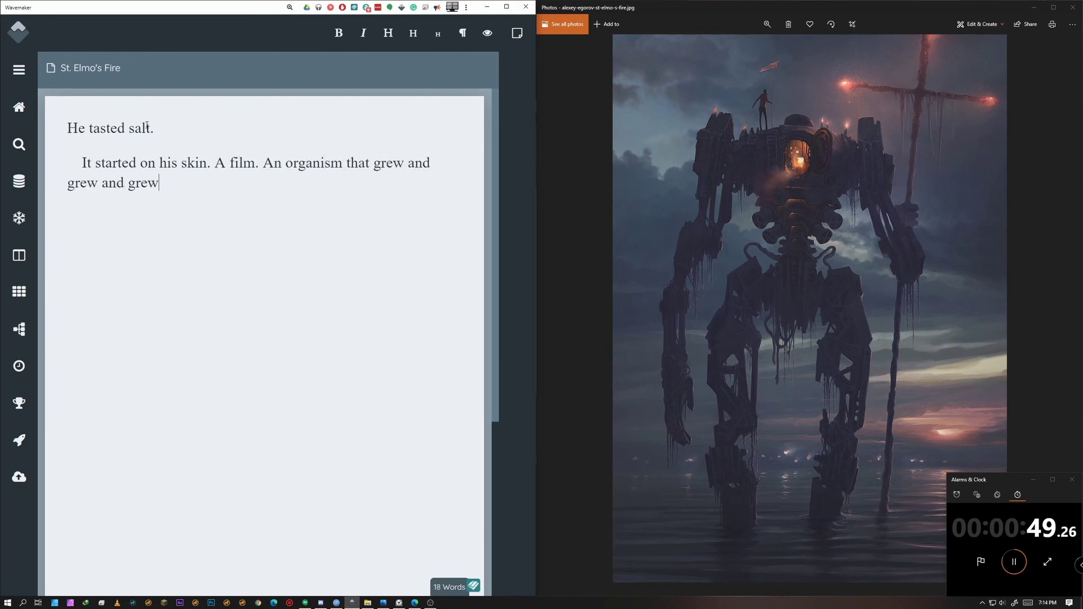
Finish the second paragraph with "Nothing he did could wash it off. But what did he have?".
key(BackSpace)
key(BackSpace)
key(BackSpace)
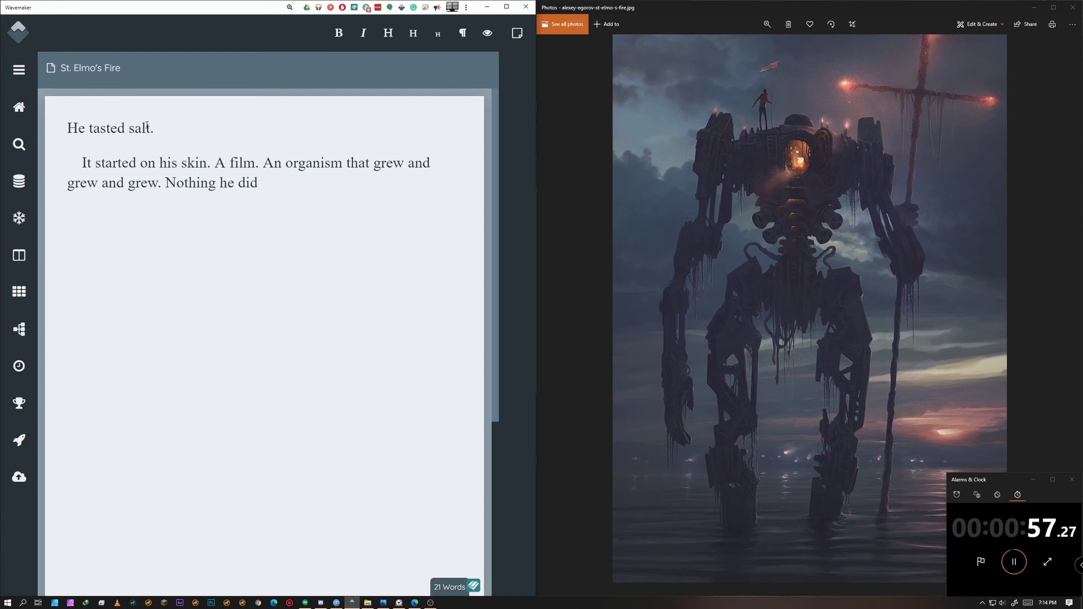
text(could wash it off. But what did he have?)
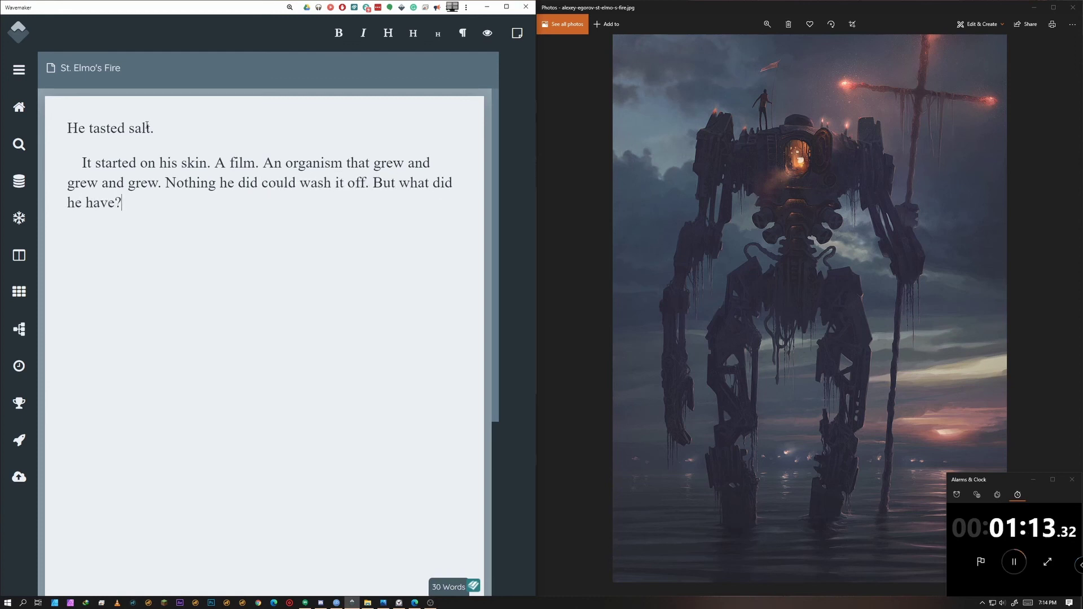
Add the paragraph "A dark tomb." and begin another with "It was better than tasting blood, he supposed, but he had gotten used to".
key(Return)
text(A dark tomb. )
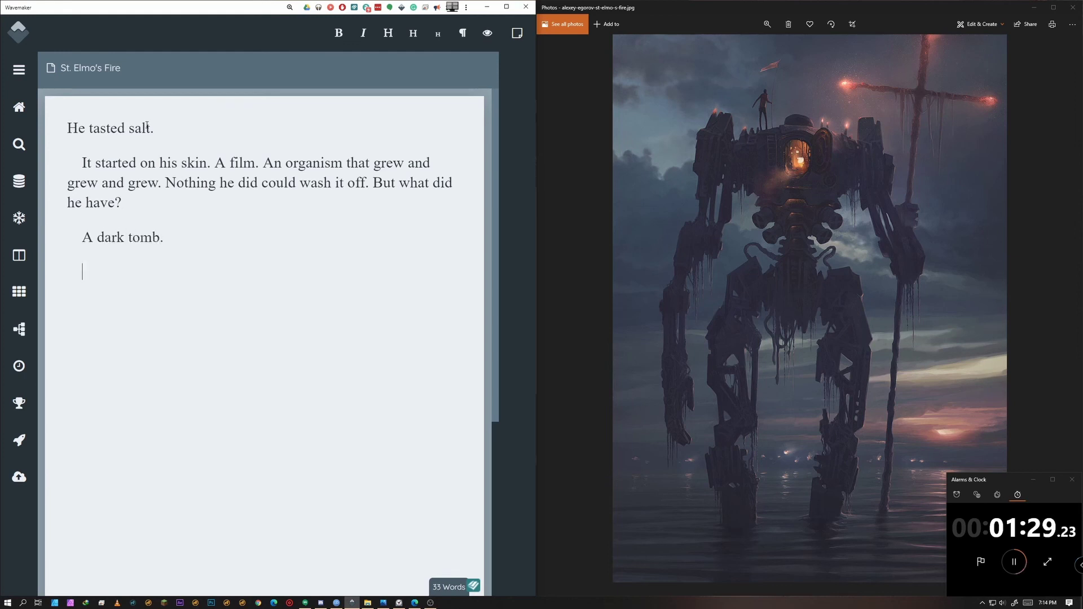
text(It was better than tasting blood, he supposed)
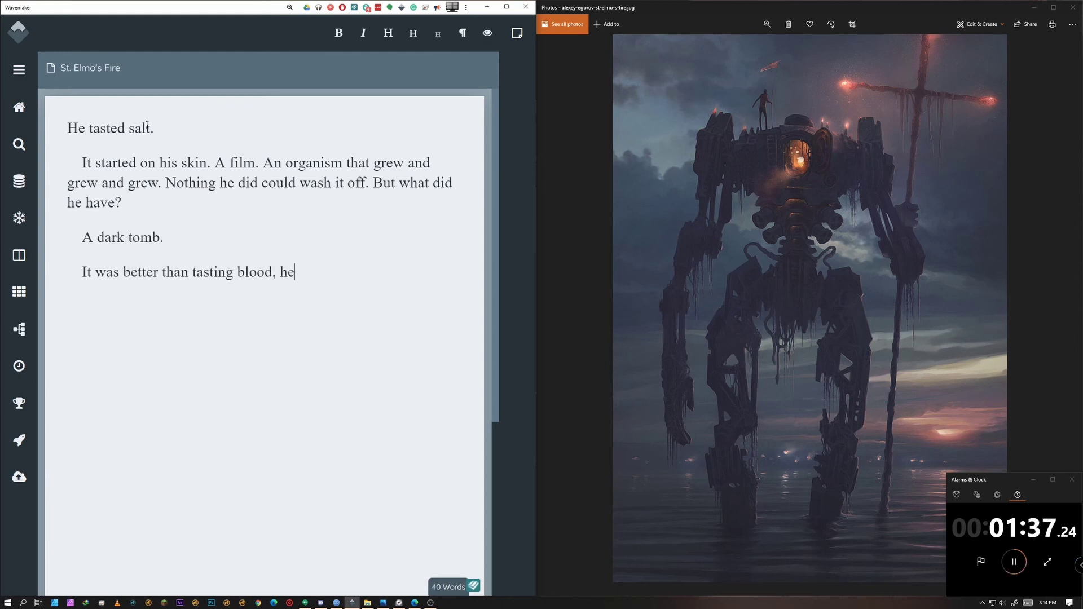
text(, but he had gotten used to)
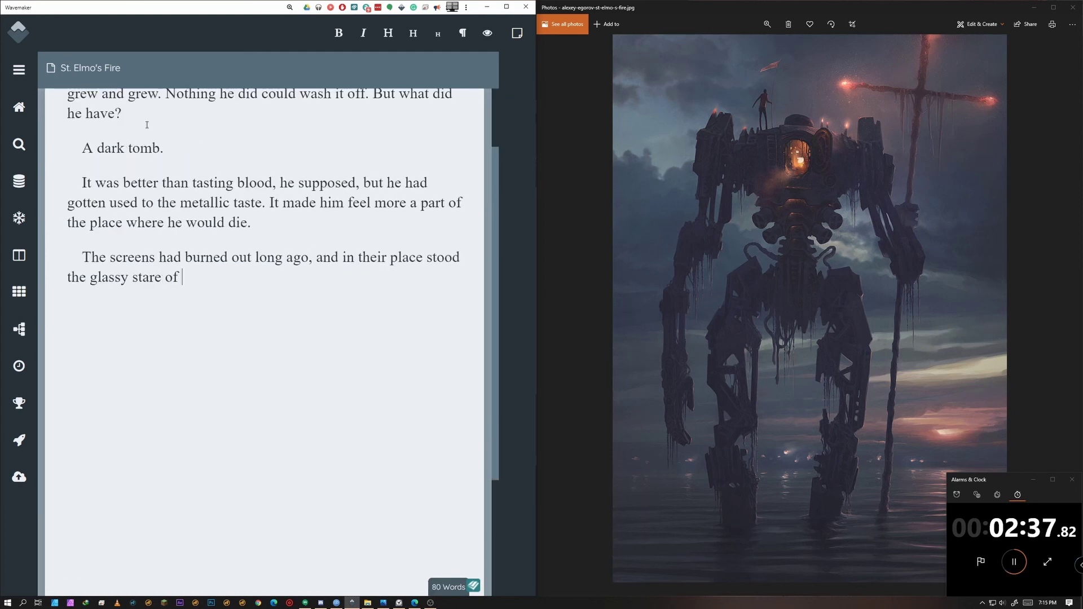
Complete the sentence about the burned-out screens with "freshly dead eyes. He had seen those. Many of those.".
text(freshly dead eye)
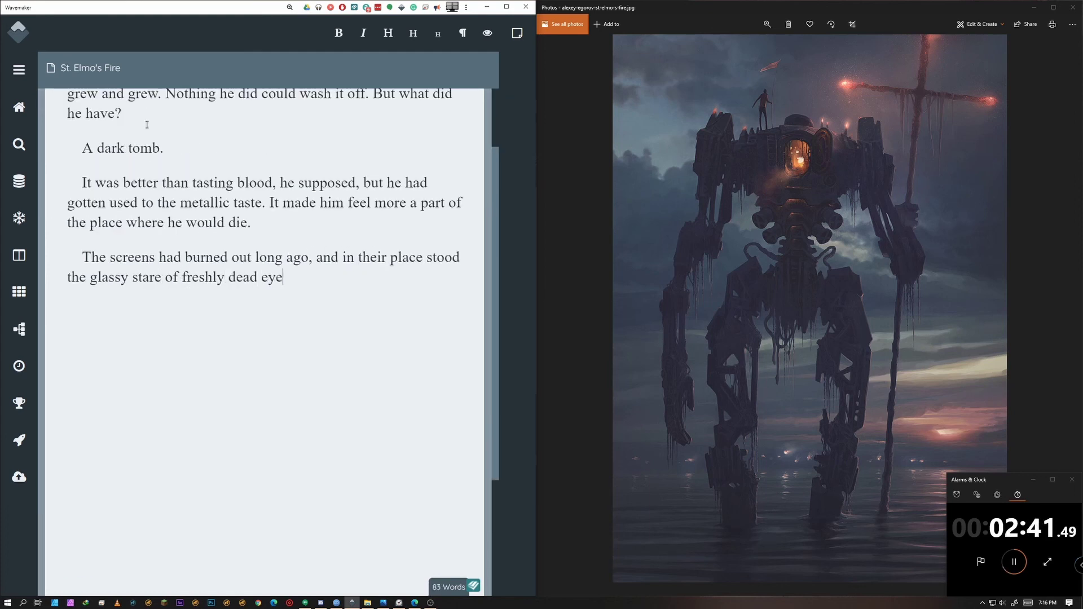
text(s. He had seen those. Many of those.)
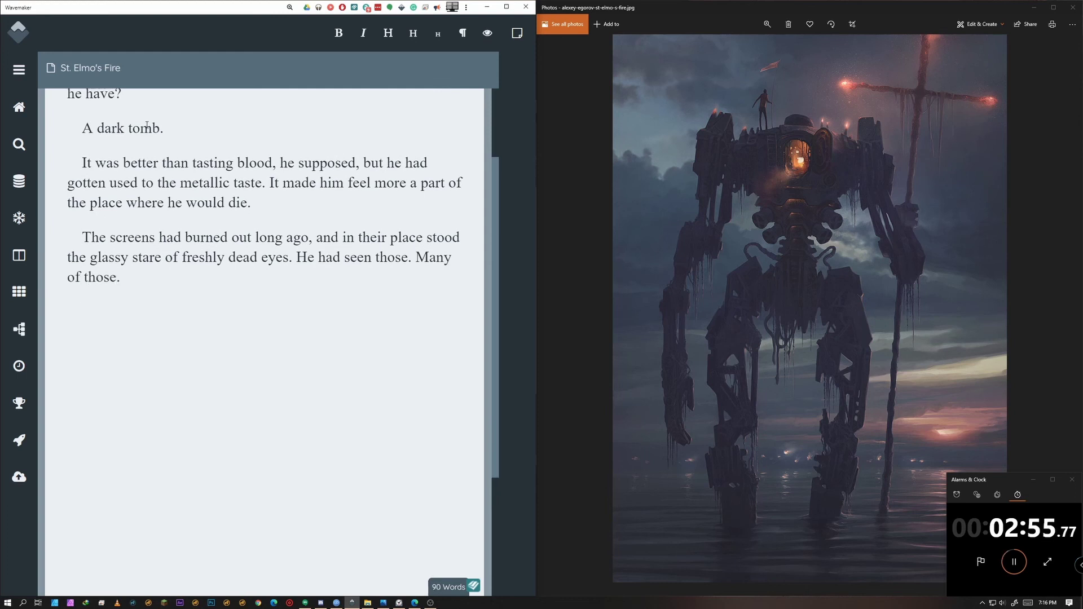
Start a new paragraph with "Cables encircled him. His arms and legs welcomed them".
key(Return)
text(Cables encircled him, a)
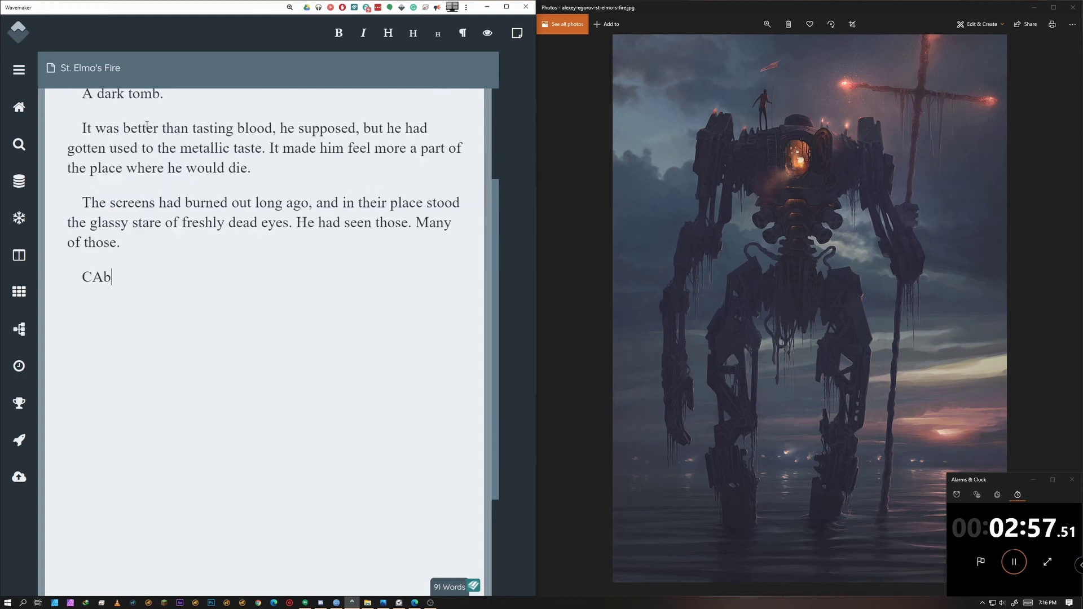
text(nd his)
key(BackSpace)
key(BackSpace)
key(BackSpace)
key(BackSpace)
key(BackSpace)
key(BackSpace)
key(BackSpace)
key(BackSpace)
key(BackSpace)
text(. His arms and legs welcomed them)
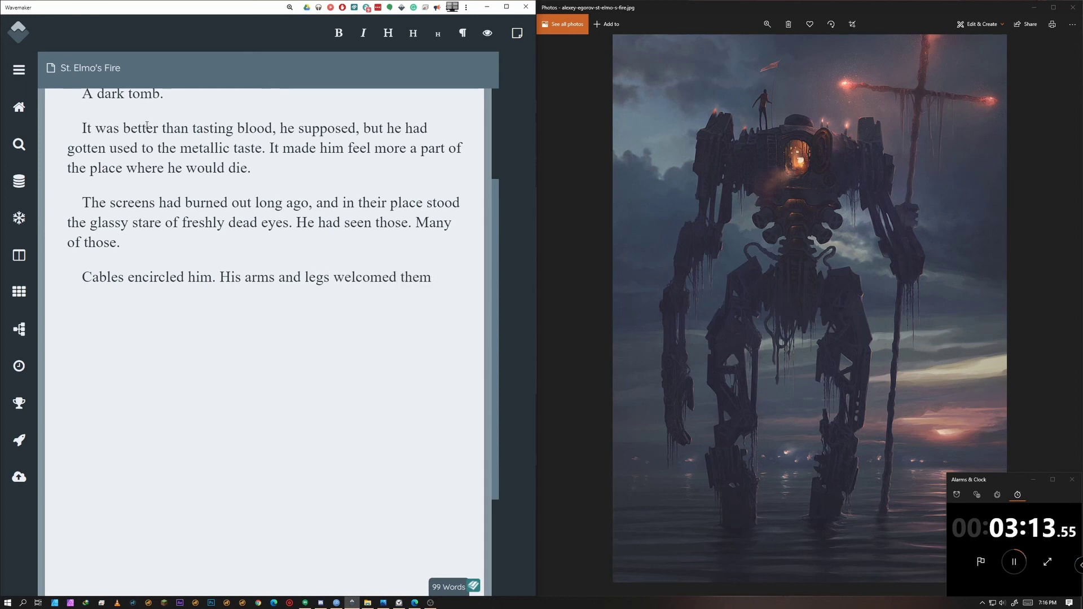
End the cables sentence and add "He couldn't move them off even if he wanted, though.".
text(. He couldn't )
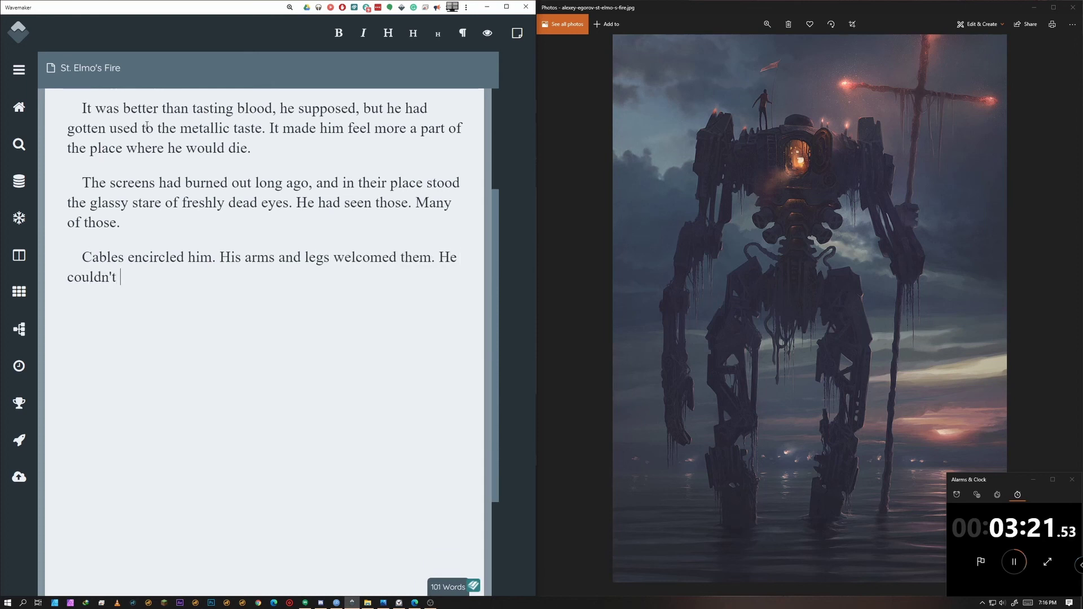
text(move them off even if he wanted, thoug)
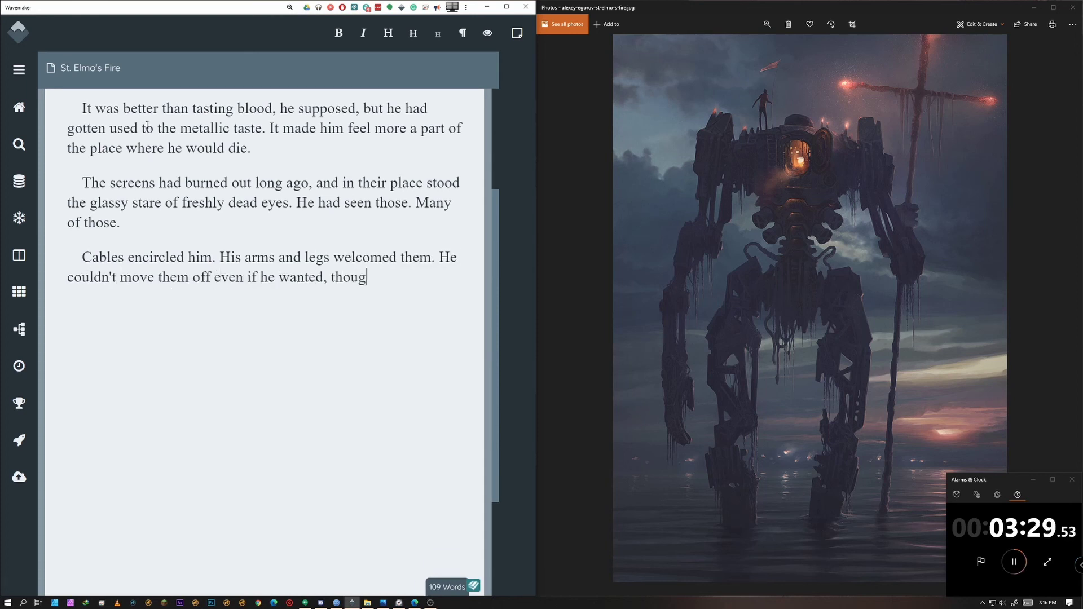
text(h. His chest was the)
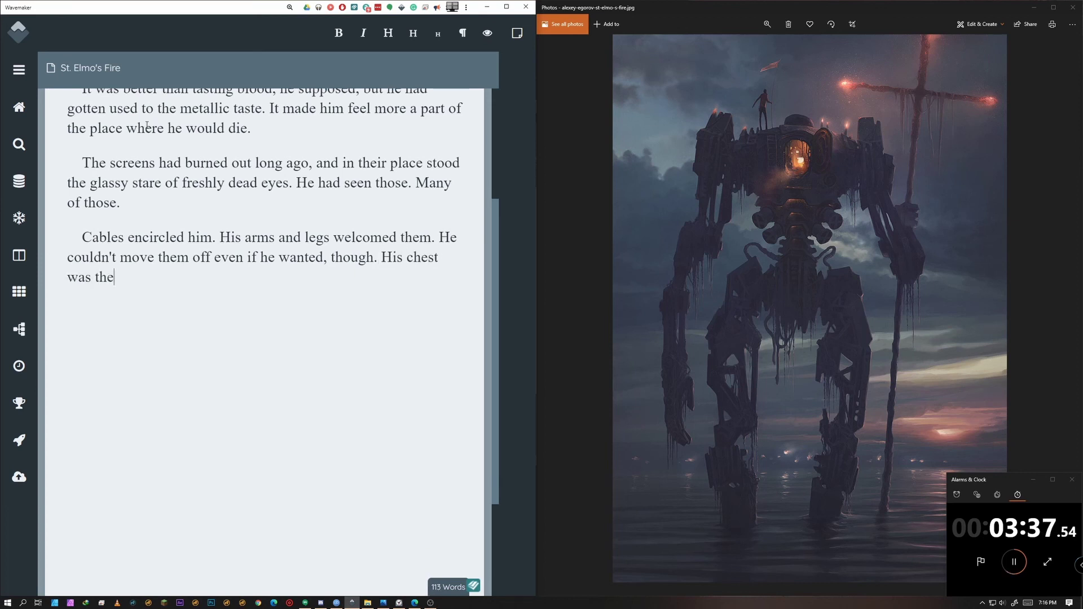
key(BackSpace)
key(BackSpace)
key(BackSpace)
key(BackSpace)
key(BackSpace)
key(BackSpace)
key(BackSpace)
key(BackSpace)
key(BackSpace)
key(BackSpace)
key(BackSpace)
key(BackSpace)
key(BackSpace)
key(BackSpace)
key(BackSpace)
key(BackSpace)
key(BackSpace)
Continue the cables paragraph with "Inside his chest was the last thing that worked, the last thing that had energy to it.".
text(In his chest was the last thing that)
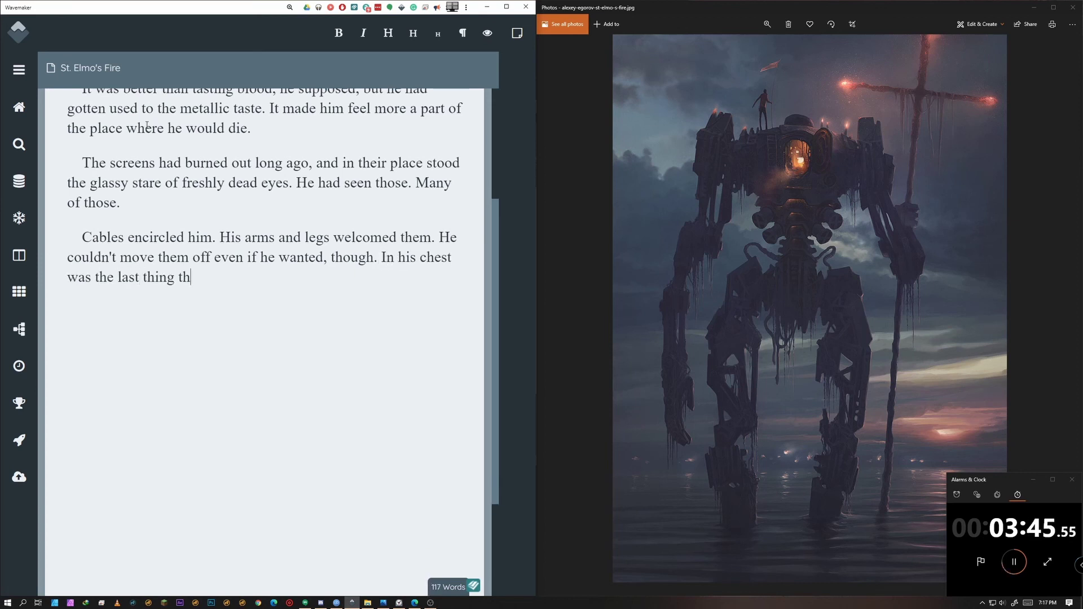
key(BackSpace)
key(BackSpace)
key(BackSpace)
key(BackSpace)
key(BackSpace)
key(BackSpace)
key(BackSpace)
key(BackSpace)
key(BackSpace)
key(BackSpace)
key(BackSpace)
key(BackSpace)
key(BackSpace)
key(BackSpace)
key(BackSpace)
key(BackSpace)
key(BackSpace)
key(BackSpace)
key(BackSpace)
key(BackSpace)
text(side his chest was the last thing that w)
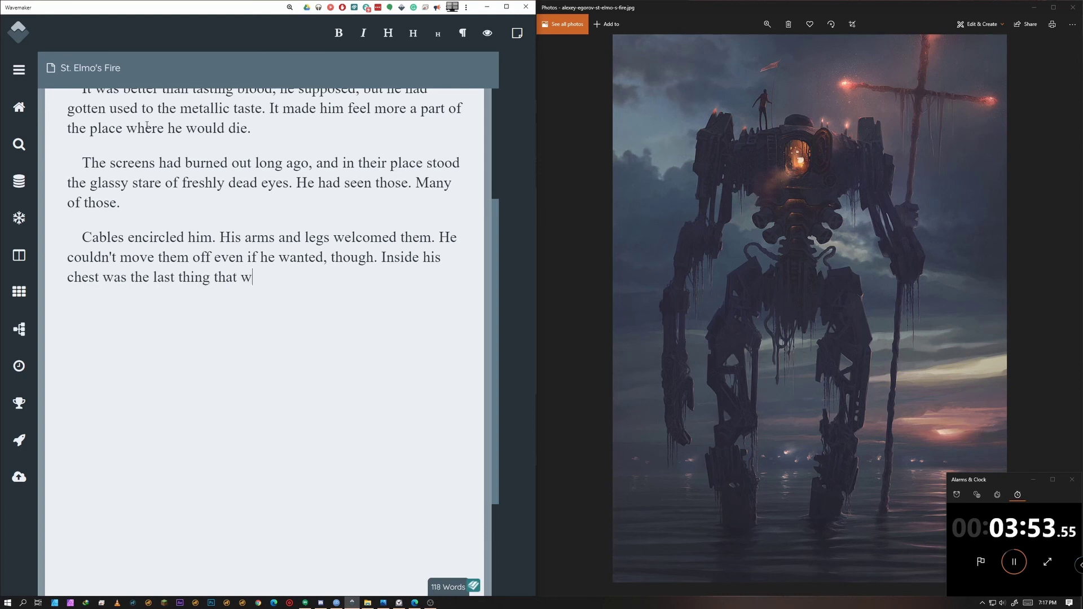
text(orked, the last thing that had energy to it.)
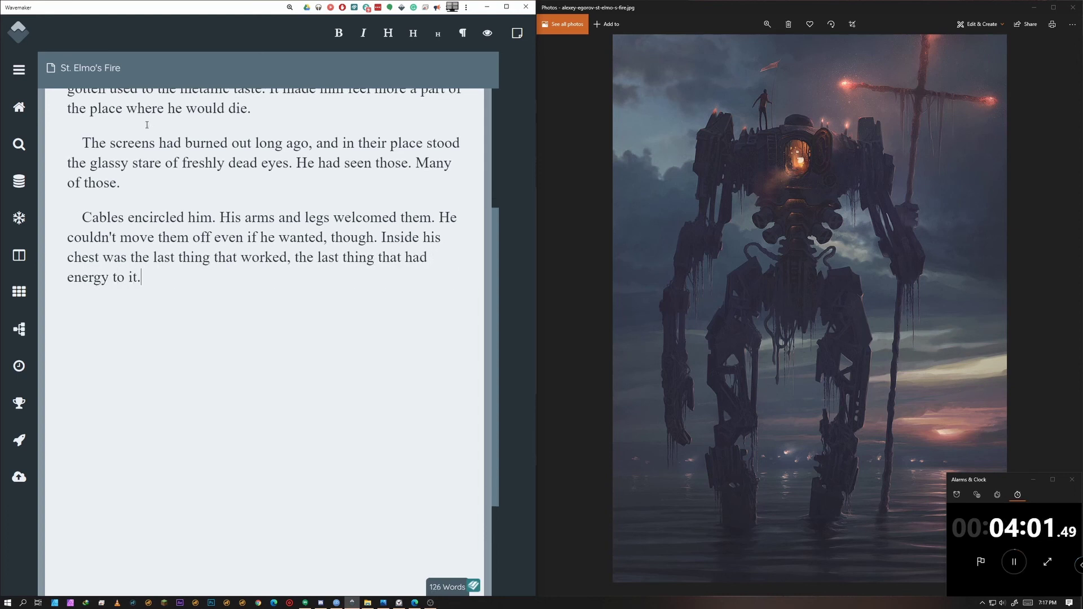
Close the paragraph with "His mind, too, if he were being realistic, but it didn't feel like it. At all." and start a new one.
text(His mind, too, if he were being realistic, but it didn't feel like it. At all)
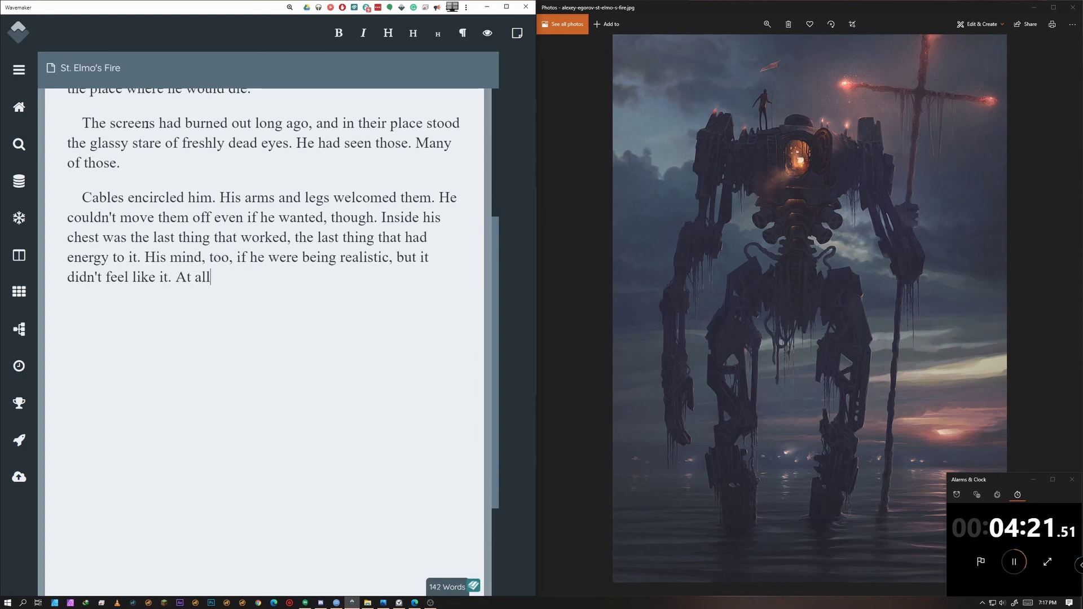
text(.)
key(Return)
text(His mind was a)
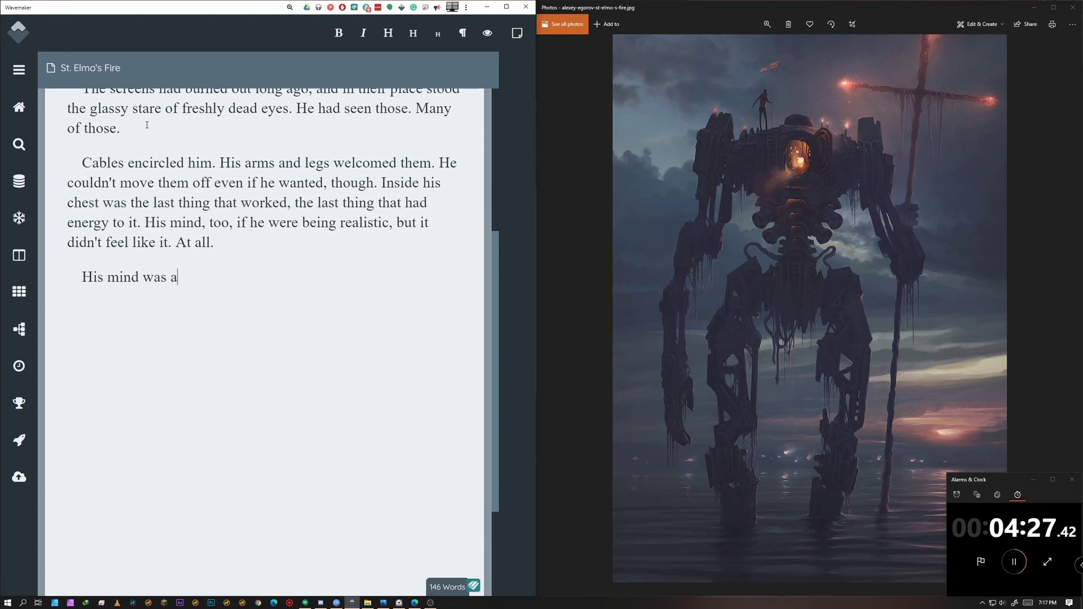
key(BackSpace)
key(BackSpace)
key(BackSpace)
key(BackSpace)
key(BackSpace)
key(BackSpace)
key(BackSpace)
key(BackSpace)
key(BackSpace)
key(BackSpace)
key(BackSpace)
key(BackSpace)
key(BackSpace)
key(BackSpace)
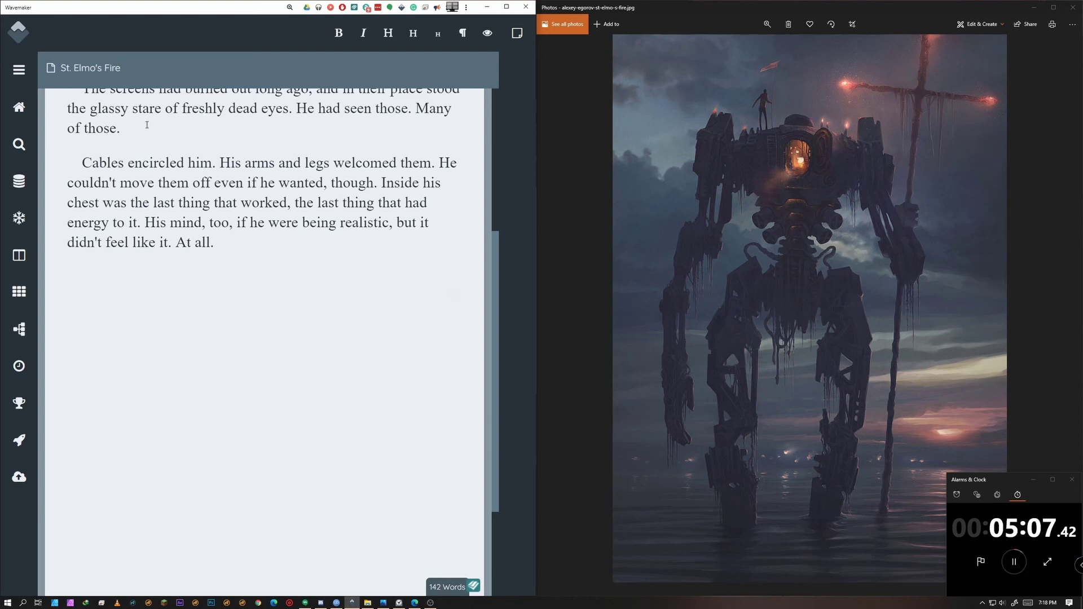
Write the paragraph "His tomb rocked forward, slide back into a cradle of some kind, not quite able to climb over the lip of the void.".
text(W)
key(BackSpace)
text(His tomb rocked forwar)
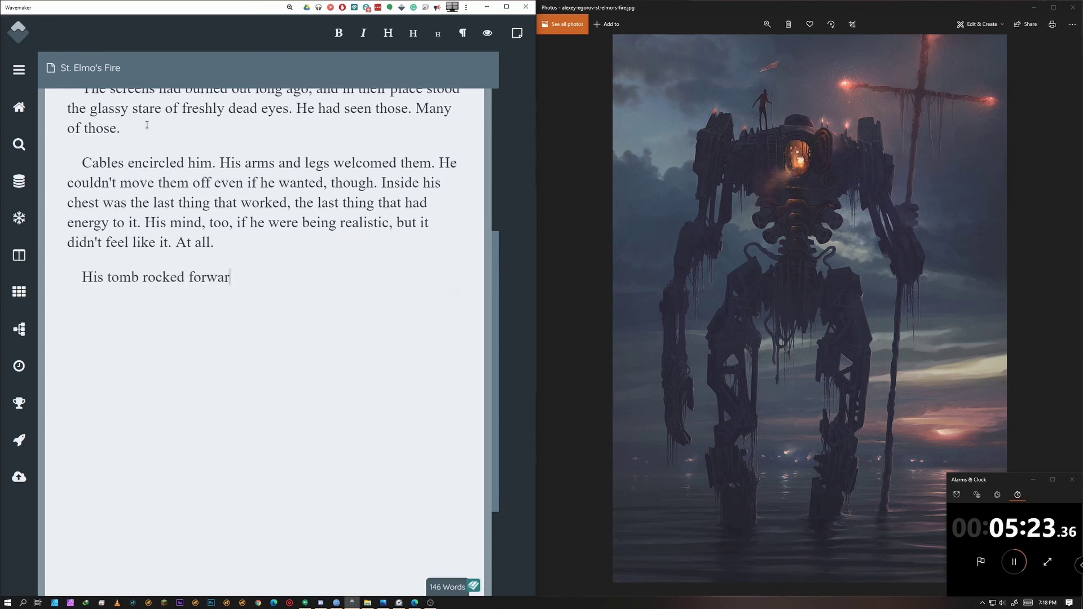
text(d, slide back into )
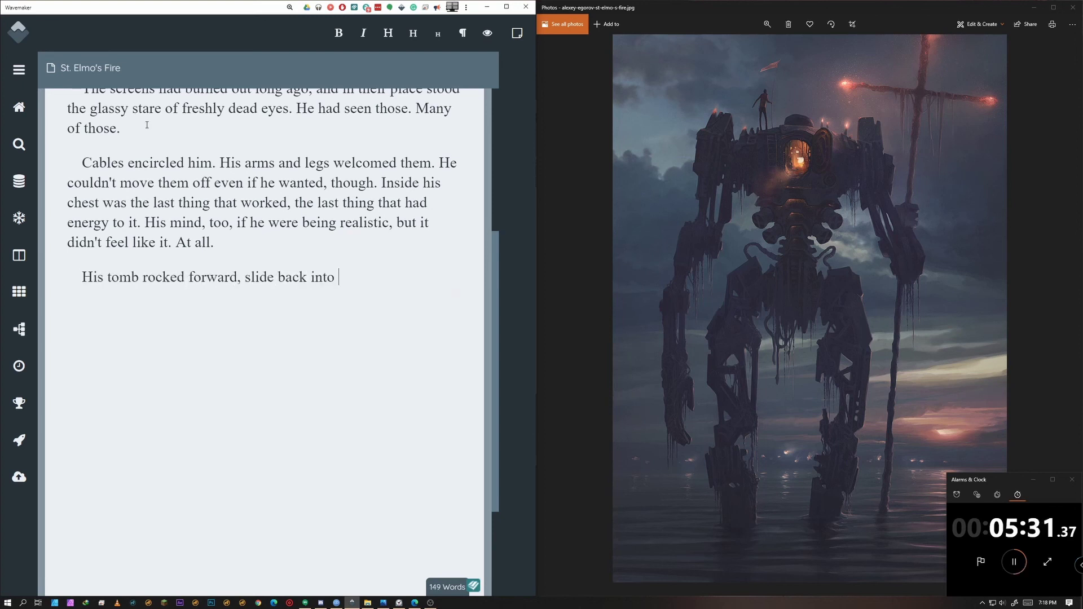
text(a cradle of some kind, not quite able to )
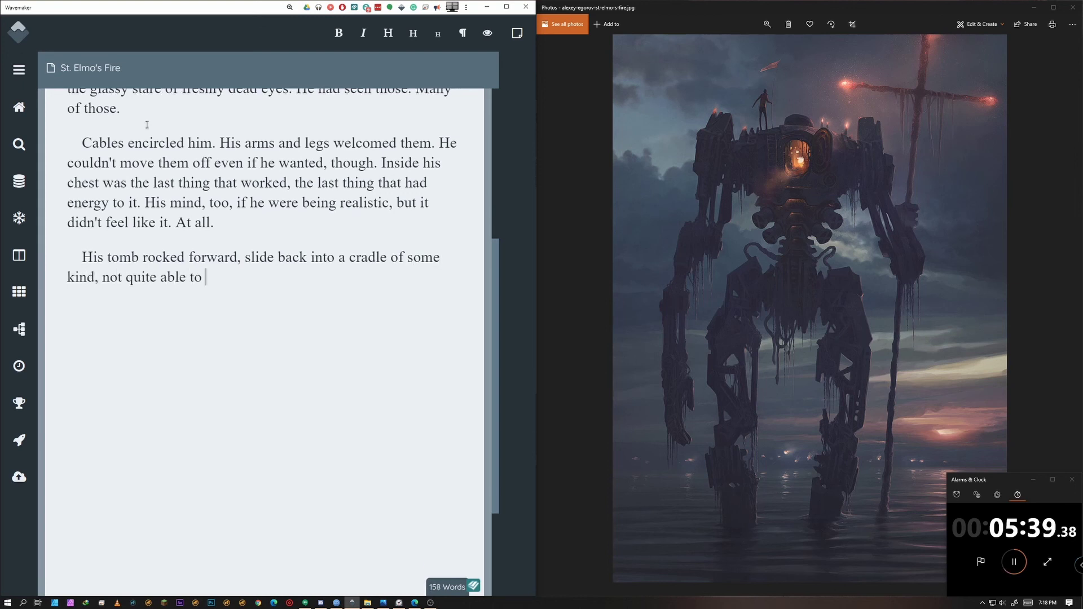
text(climb over the lip of the void.)
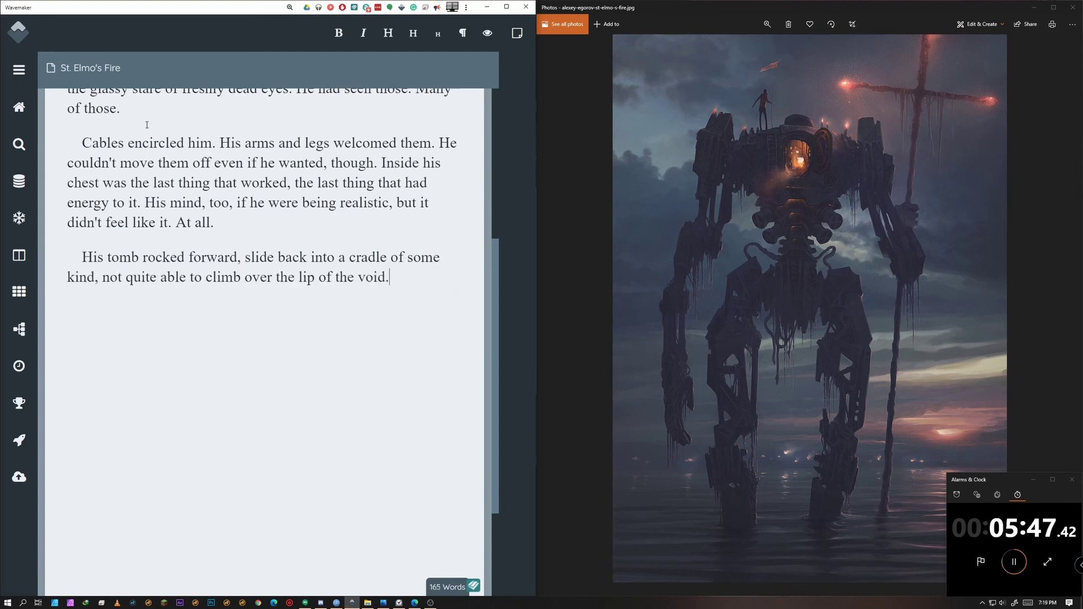
Start a new paragraph with "He stretched his mouth open. Salt crumbled. He opend his eyes. More salt. It didn't sting anymore.".
key(Return)
text(He stretched his mou)
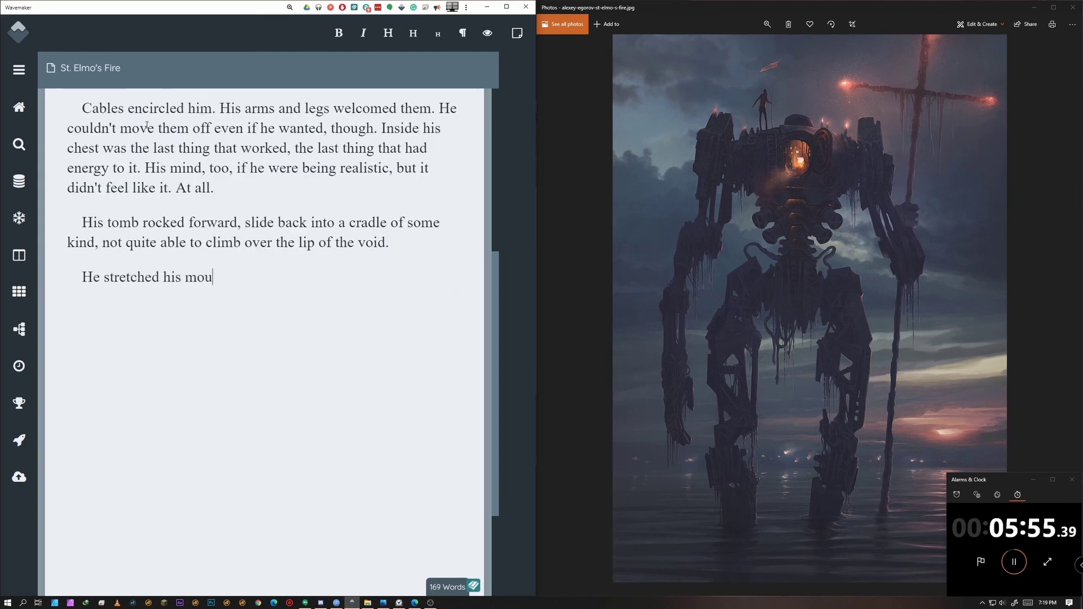
text(th open. Salt crumble)
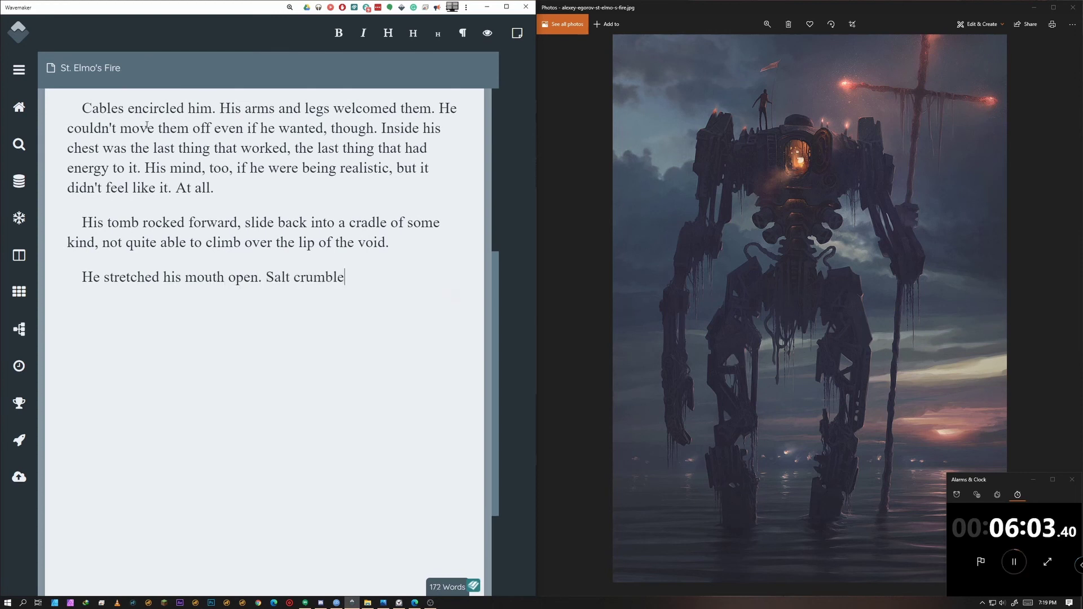
text(d. He opend )
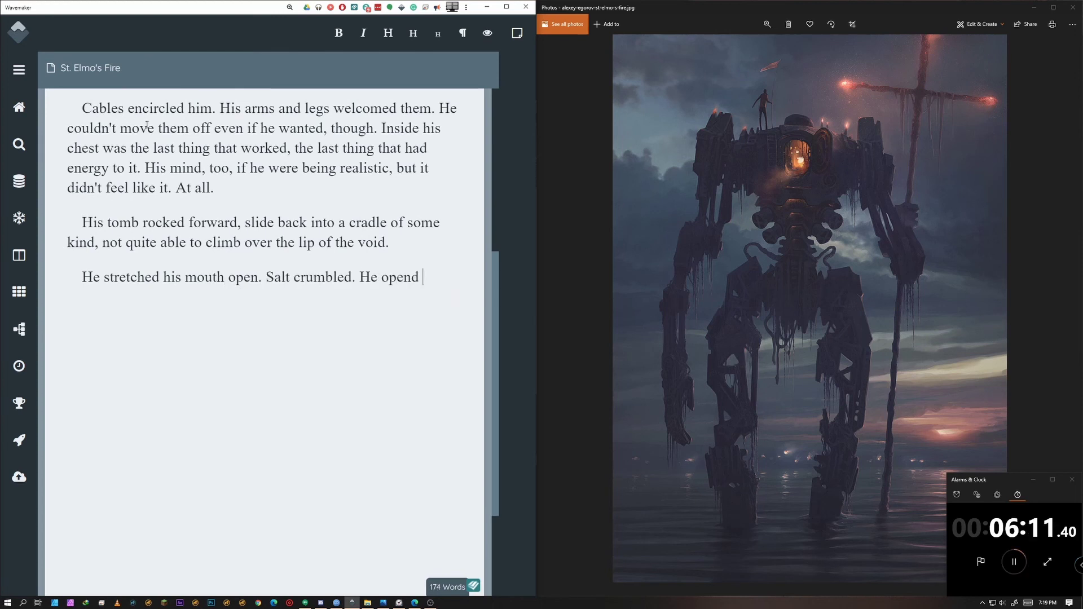
text(his eyes. More salt. It didn't sting anymore.)
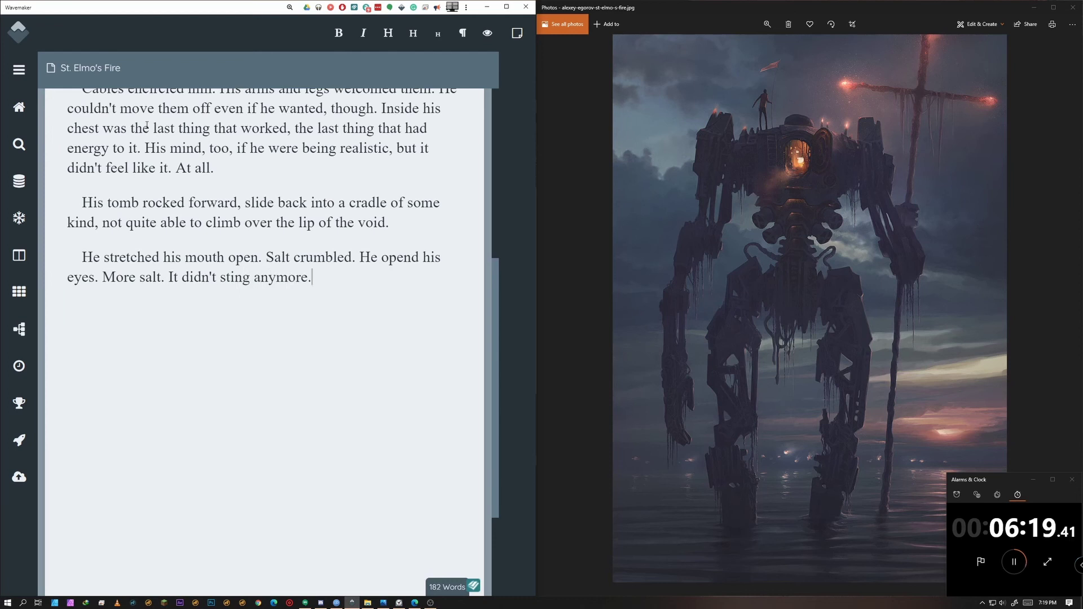
Finish the salt paragraph with "He was becoming part of it. His body had finally relented.".
text( He was becoming part of it. His body had relented)
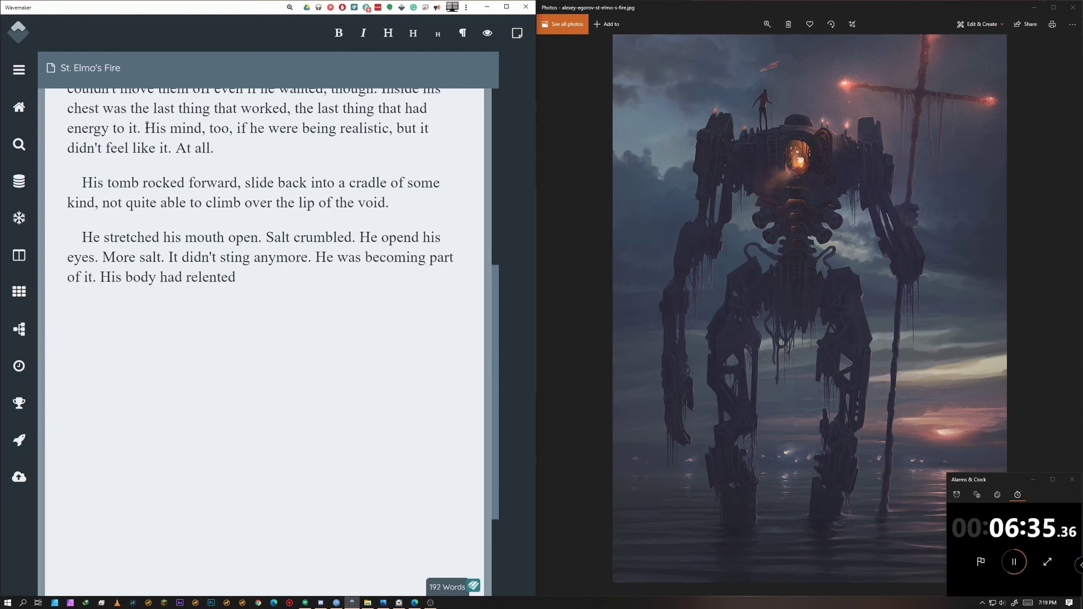
key(ctrl+BackSpace)
text(finally relented.)
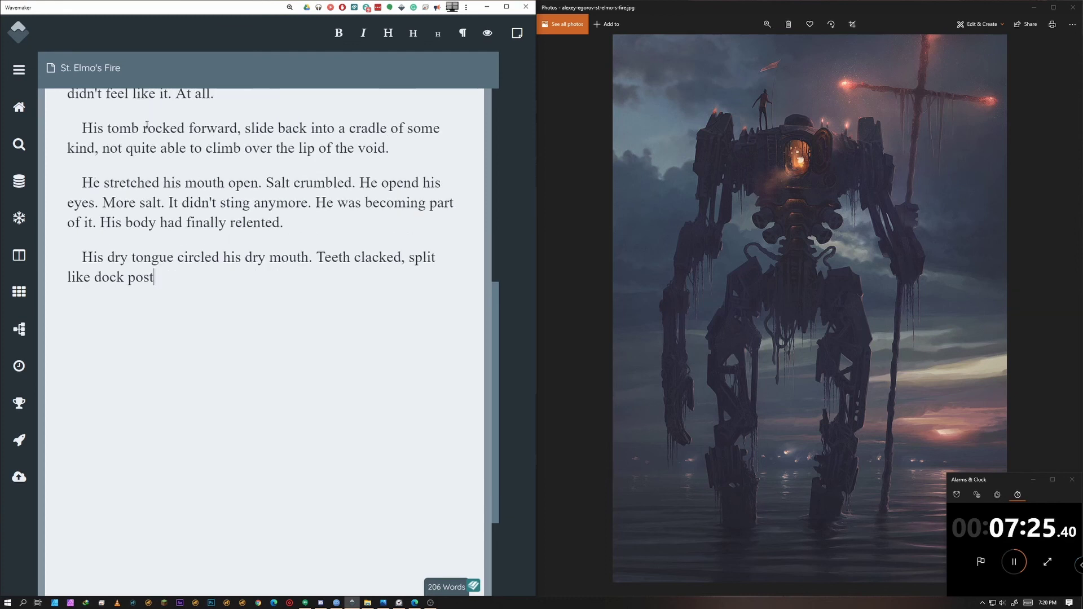
Complete the dry tongue paragraph so that it ends with "like dock posts. Could he?".
text(s)
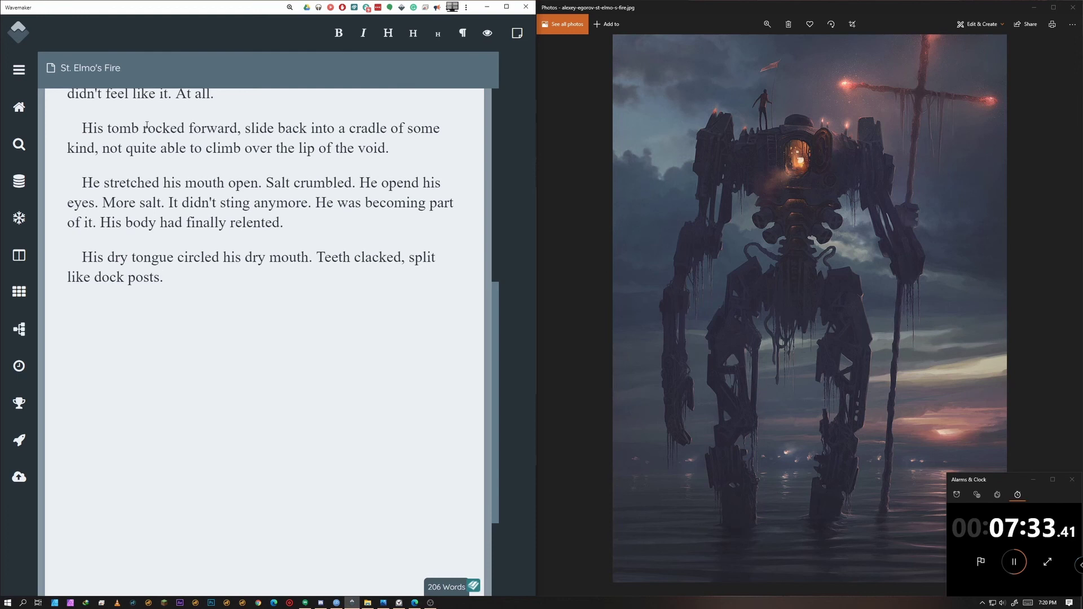
text(Could he?)
key(Return)
Add a wordless line of dialogue made of a quoted ellipsis, followed by the one-word paragraph "No.".
text(")
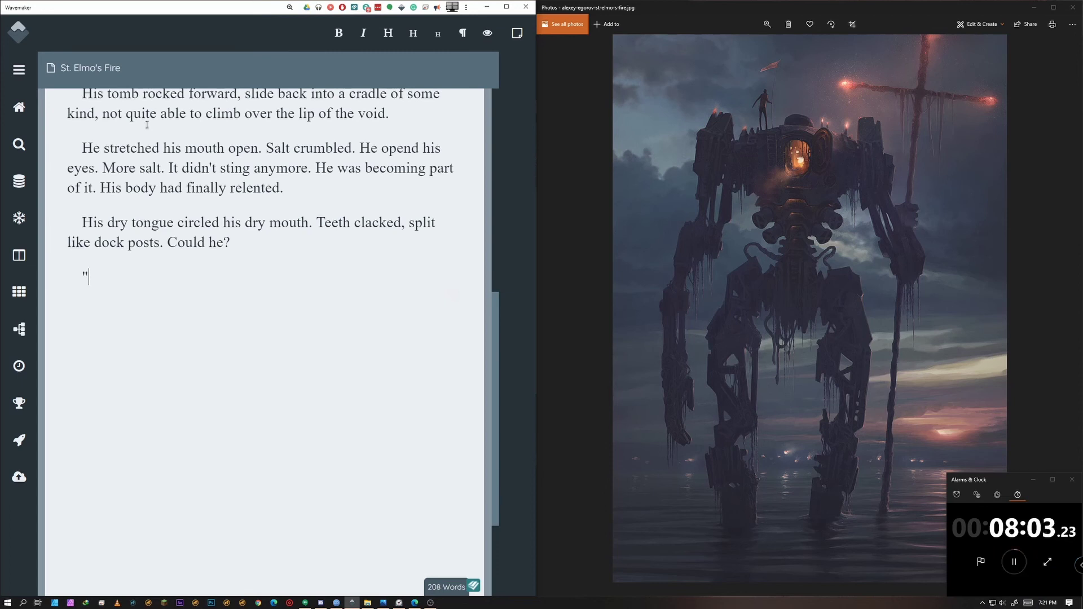
text(...")
key(Return)
text(No. )
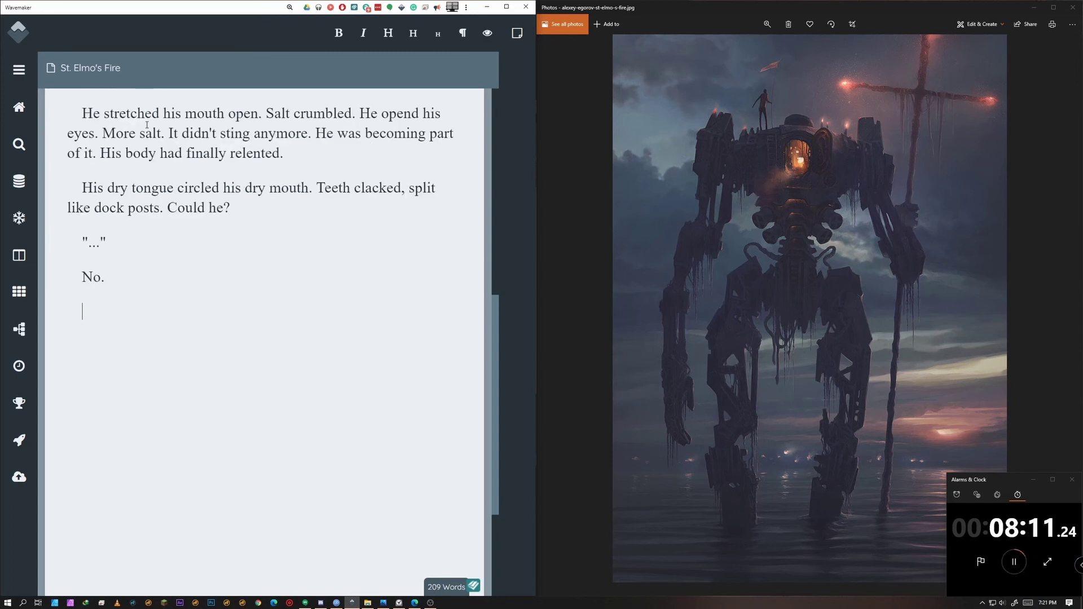
Start the paragraph with "The gods fought overhead, miles above. A rumble. A crash. But it was a fiction. He knew that.".
text(The gods fought overhead)
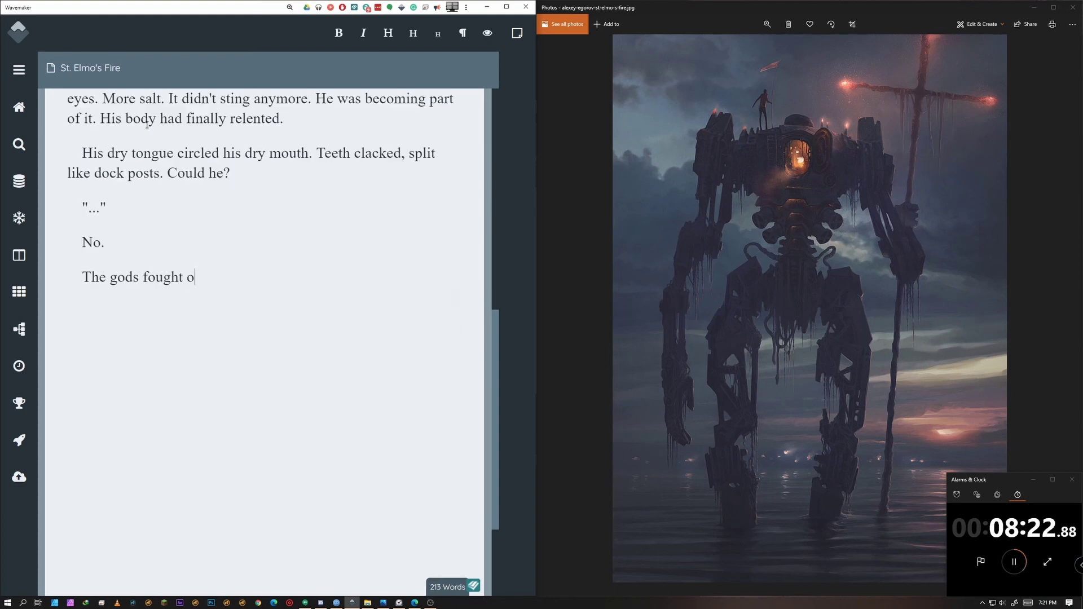
text(, miles above.)
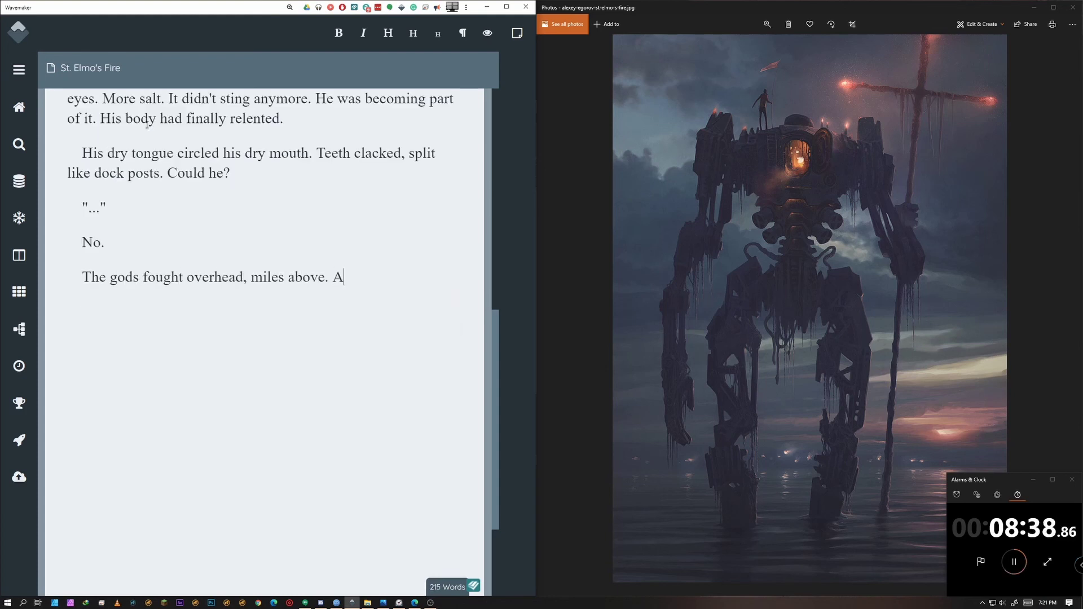
text(A rumble. A crash)
text(. But it was a fiction. He knew that. )
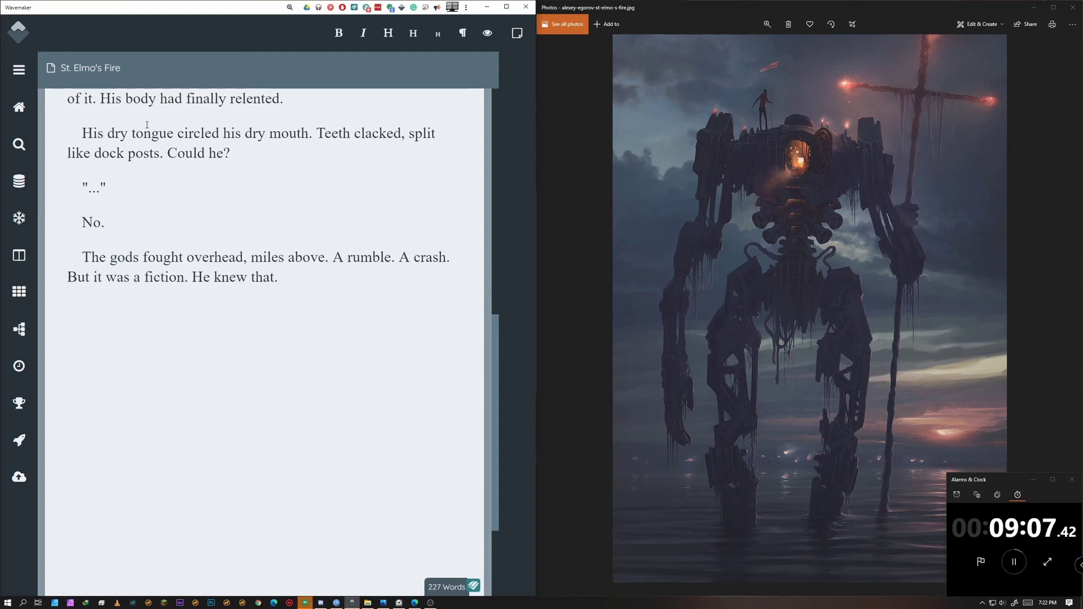
Continue the gods paragraph with "It just sounded nice. Like speaking a legend, and old story. He missed old stories,".
text(It just sounded nice. Like speaking a legend, and old story.)
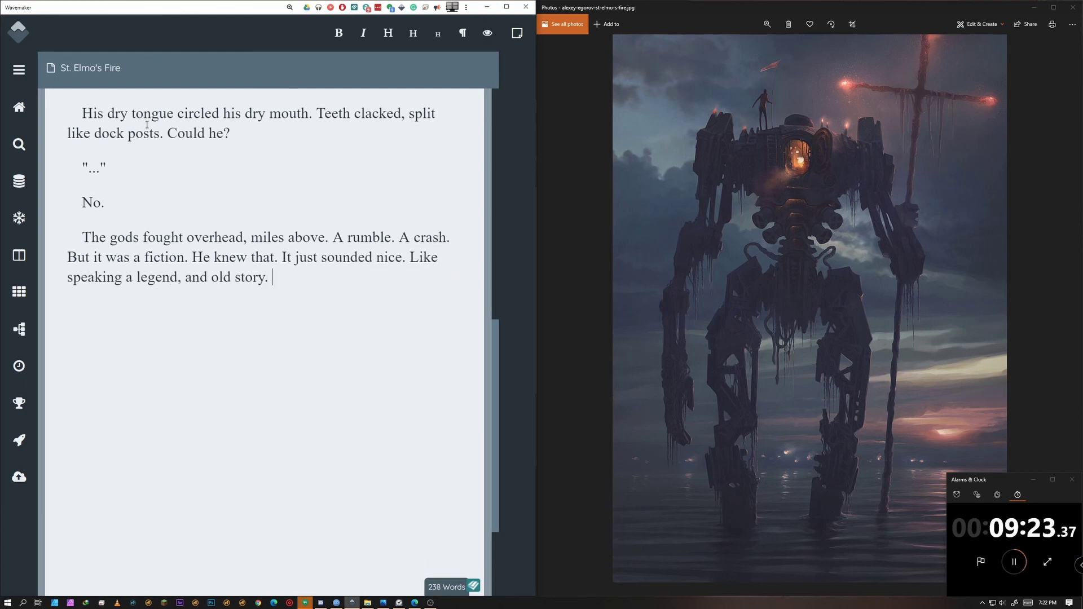
text(He missed old stories, tel)
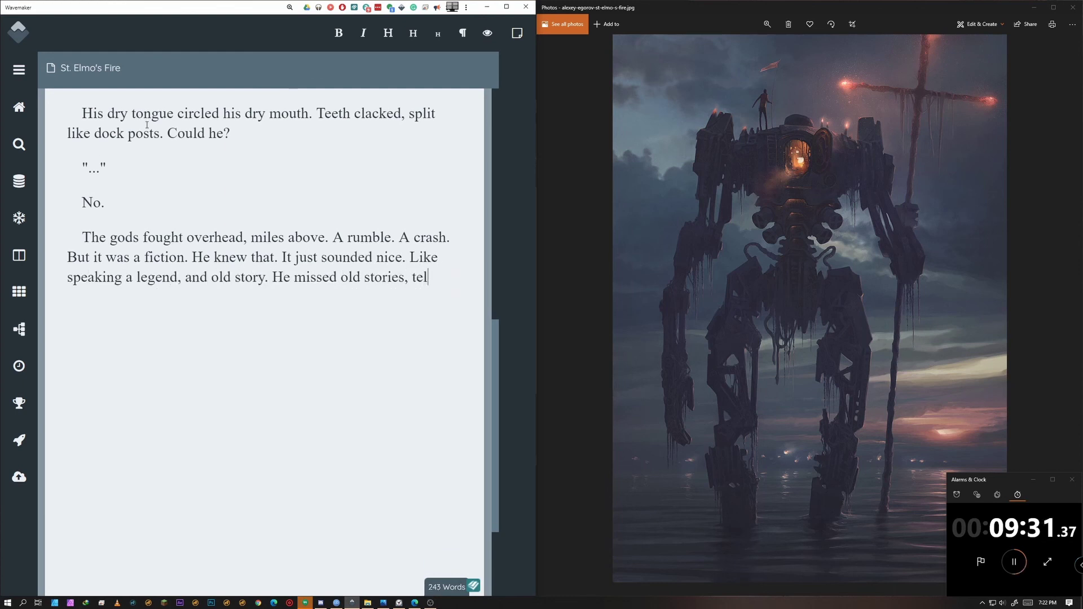
Add "telling them. Land seemed so nice now. No matter how hard the metal was it didn't have the solidity of raw earth. Layers upon layers. Near endless.".
text(ling them. Land seemed so nice now. No matter how hard the metal was it didn't have the)
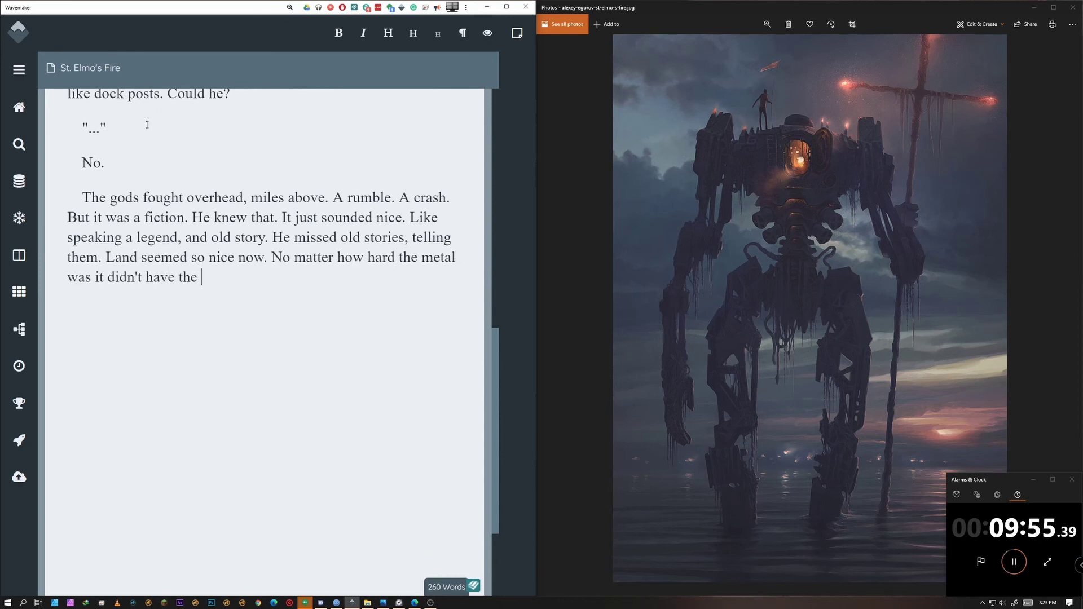
text(solidity of raw ear)
text(th. Layers)
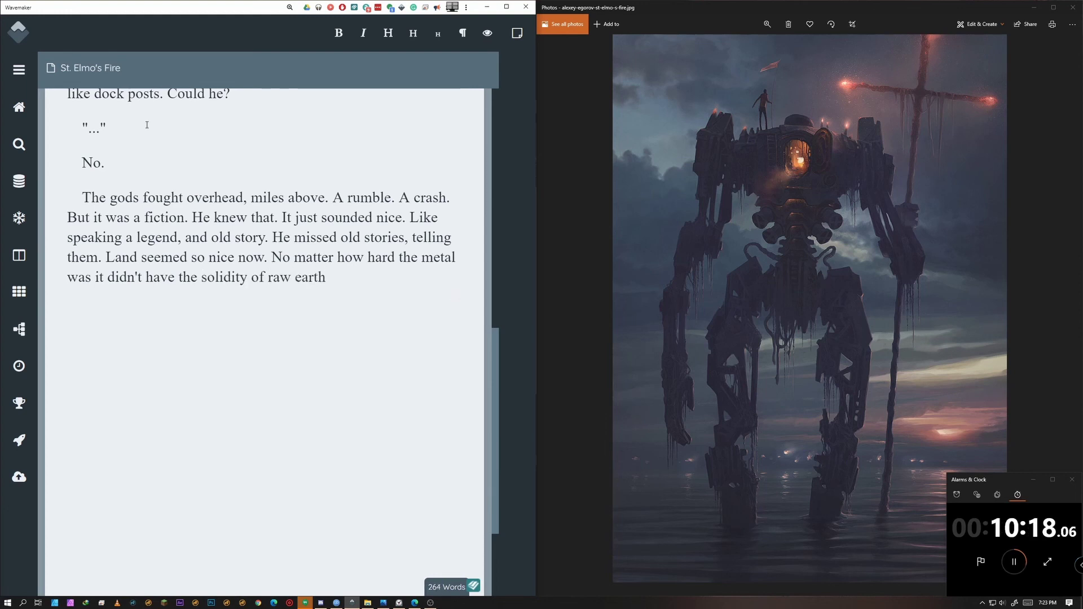
key(BackSpace)
text(s upon layers. Near endless. )
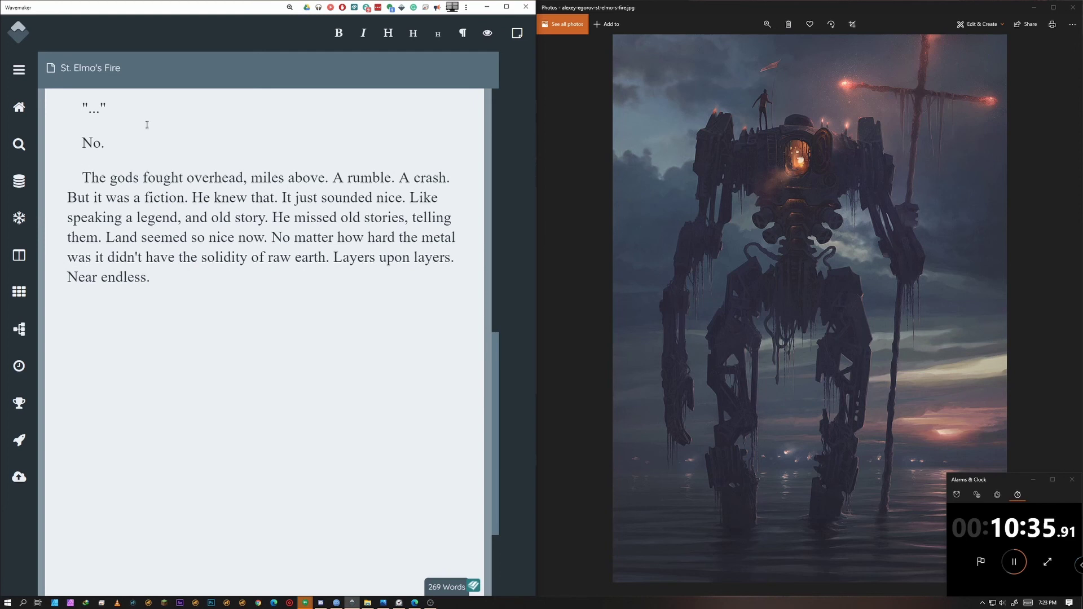
Finish the gods paragraph with "Leading to a hot core. Much like the one that held on inside him.".
text(A)
key(BackSpace)
text(Leading to a hot core. Much like the one that)
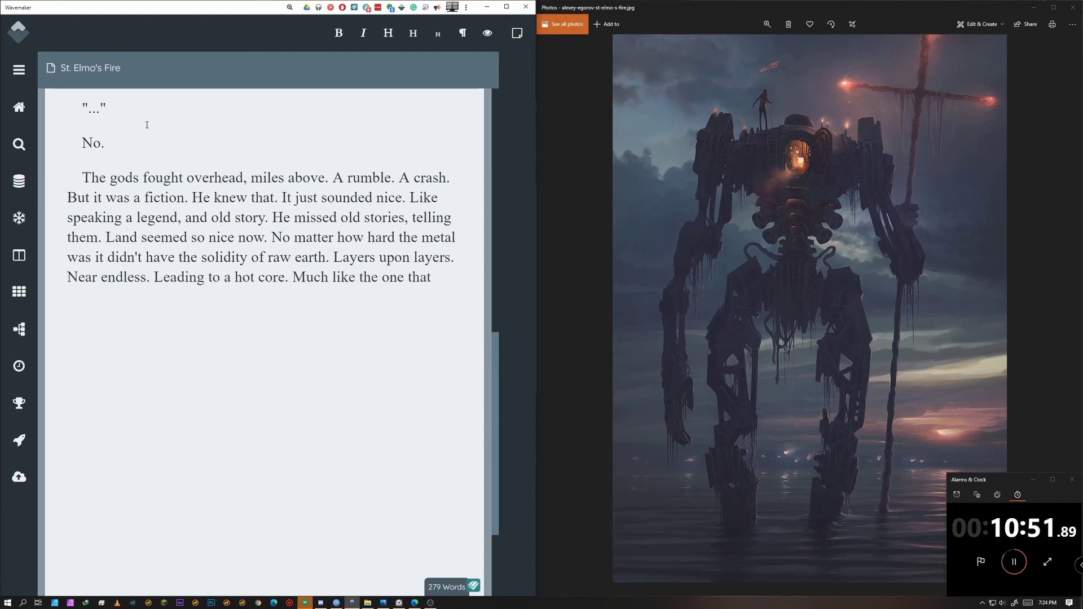
text( held on inside him.)
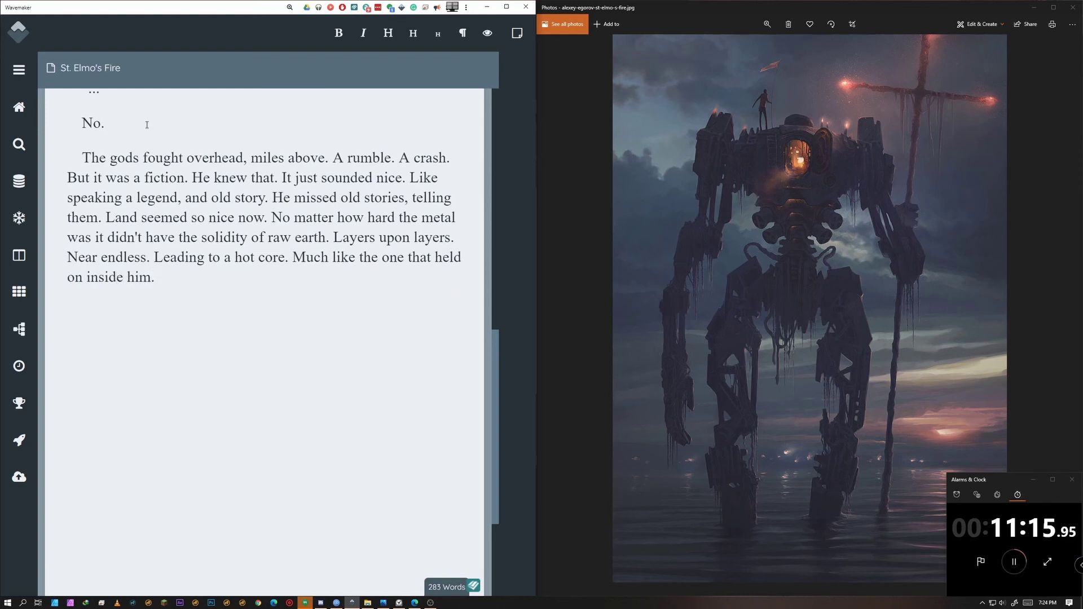
Add the dialogue line "I ..." in quotation marks, followed by a new paragraph beginning "Who was that?".
key(Return)
text("I ...")
key(Return)
text(Who was that? The voice, fami)
key(BackSpace)
key(BackSpace)
key(BackSpace)
key(BackSpace)
key(BackSpace)
key(BackSpace)
key(BackSpace)
key(BackSpace)
key(BackSpace)
key(BackSpace)
key(BackSpace)
key(BackSpace)
key(BackSpace)
key(BackSpace)
key(BackSpace)
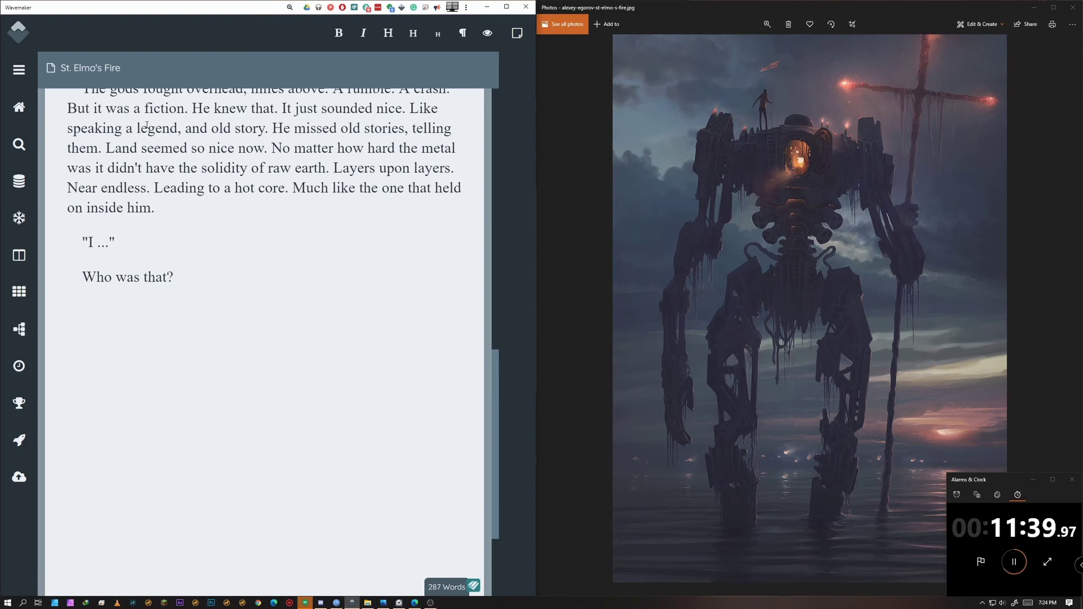
Add "Him, of course. A husk of the deep baritone he used to possess. The one that told the old stories, the ones that people forgot.".
text(Him, of course. A wisp)
key(BackSpace)
key(BackSpace)
key(BackSpace)
key(BackSpace)
key(BackSpace)
key(BackSpace)
key(BackSpace)
text(A husk of the deep baritone he used to possess. The one that told the old stories, the ones that people forgot. Not as old)
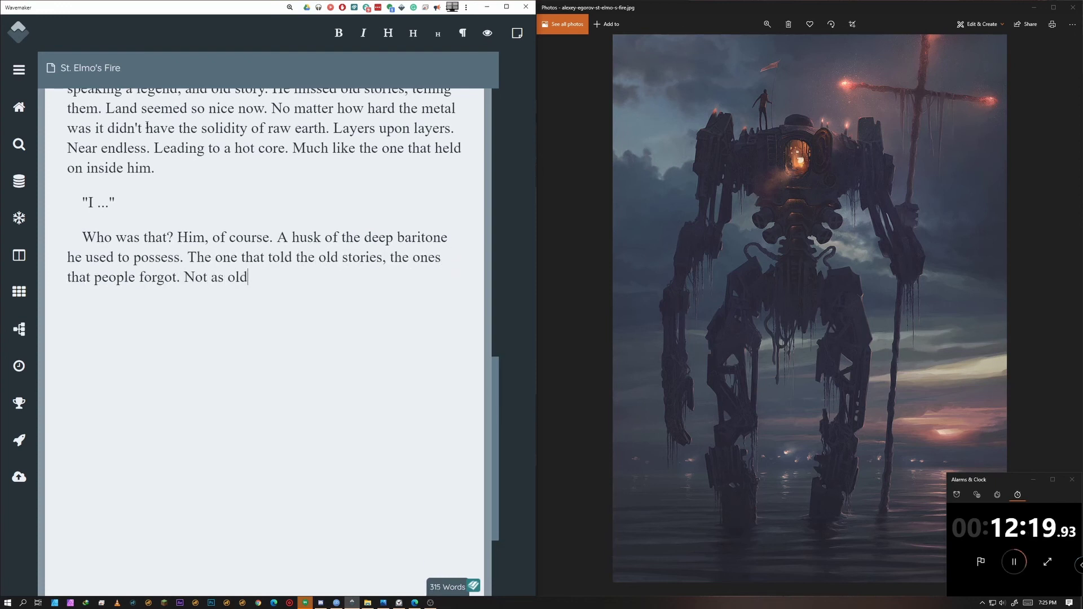
Replace the unfinished "Not as old" with "Caught up in the things that had only brought them down. Destroyed much of what was left.".
key(BackSpace)
key(BackSpace)
key(BackSpace)
key(BackSpace)
key(BackSpace)
key(BackSpace)
key(BackSpace)
key(BackSpace)
key(BackSpace)
key(BackSpace)
text(Caught up in )
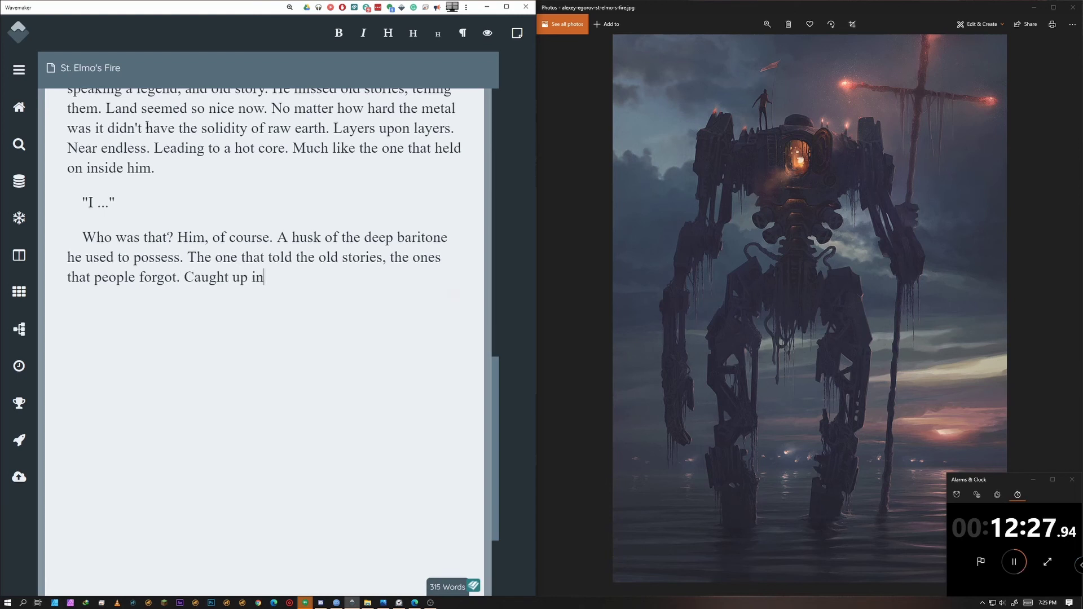
text(the things that had only brought them down. Destroyed much of what was left.)
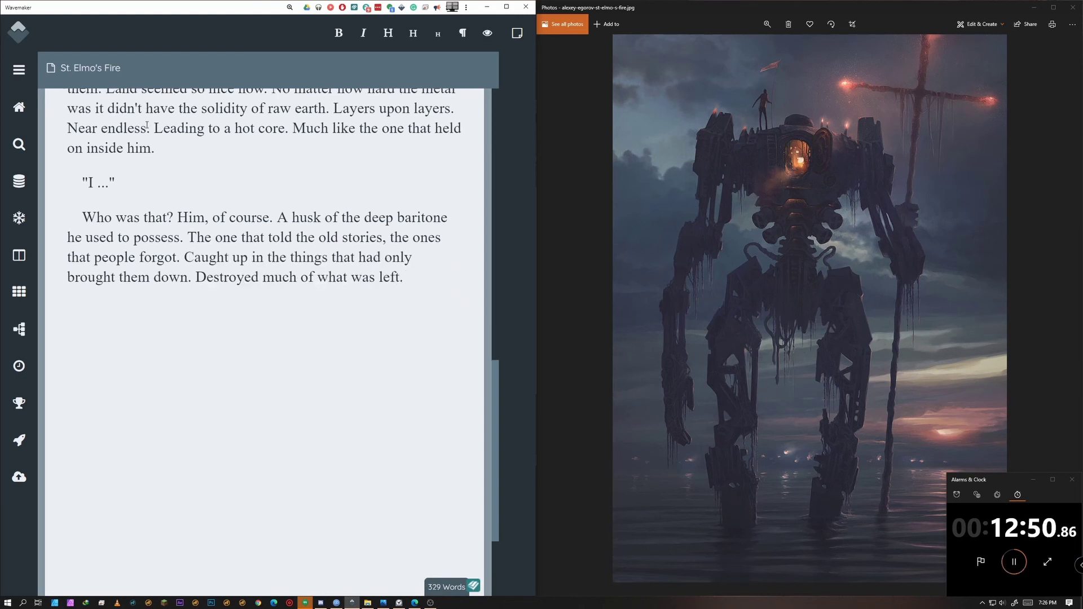
Start a new paragraph with "But there were shores. Lush with starving minds. Minds he could fill.".
key(Return)
text(But there were shores. Lush with minds th)
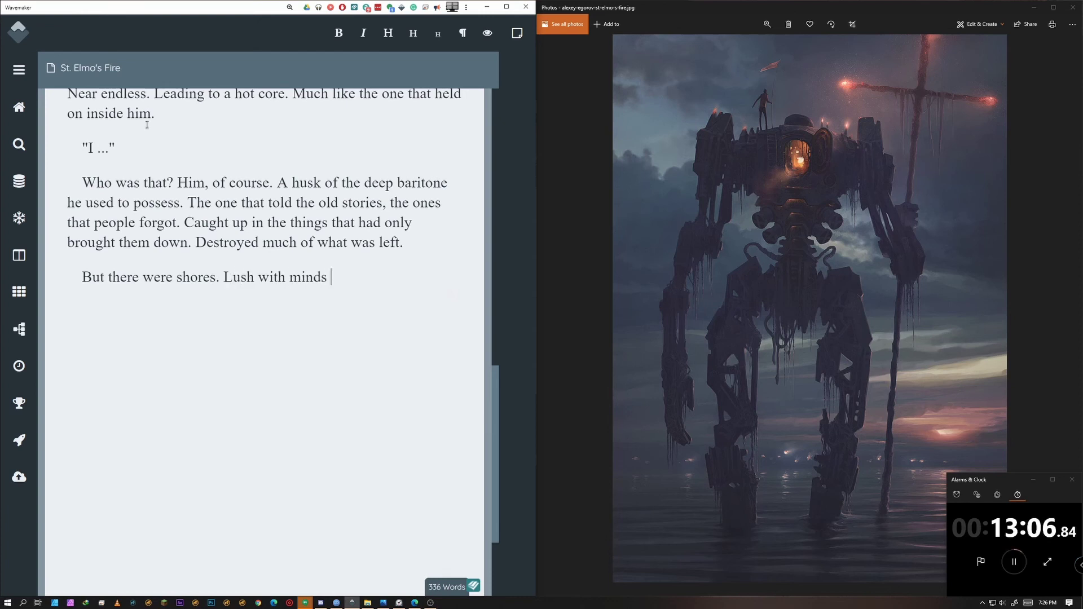
key(BackSpace)
key(BackSpace)
key(BackSpace)
key(BackSpace)
key(BackSpace)
key(BackSpace)
key(BackSpace)
key(BackSpace)
text(starving minds.)
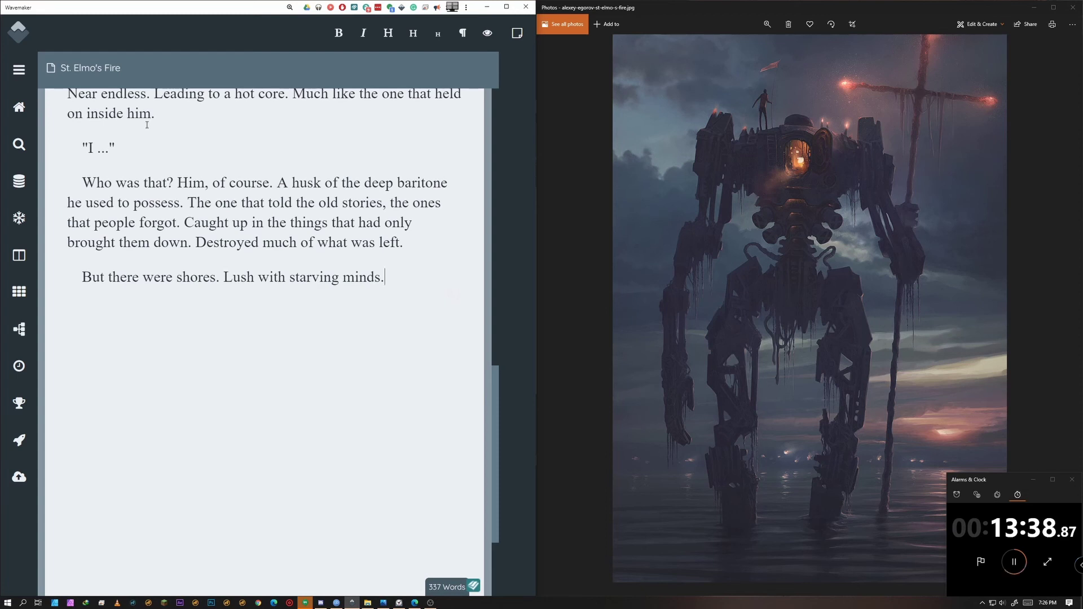
text(Minds he could fill.)
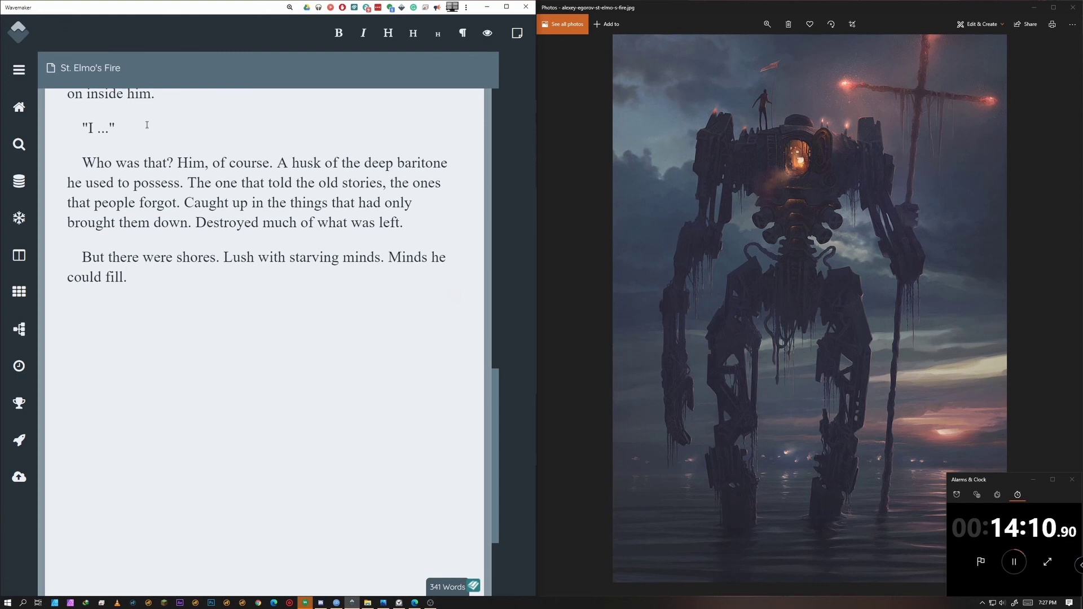
Finish the shores paragraph with "If he could only move. Rise. Finish what he started." and begin a new paragraph.
scroll(232, 319, up, 15)
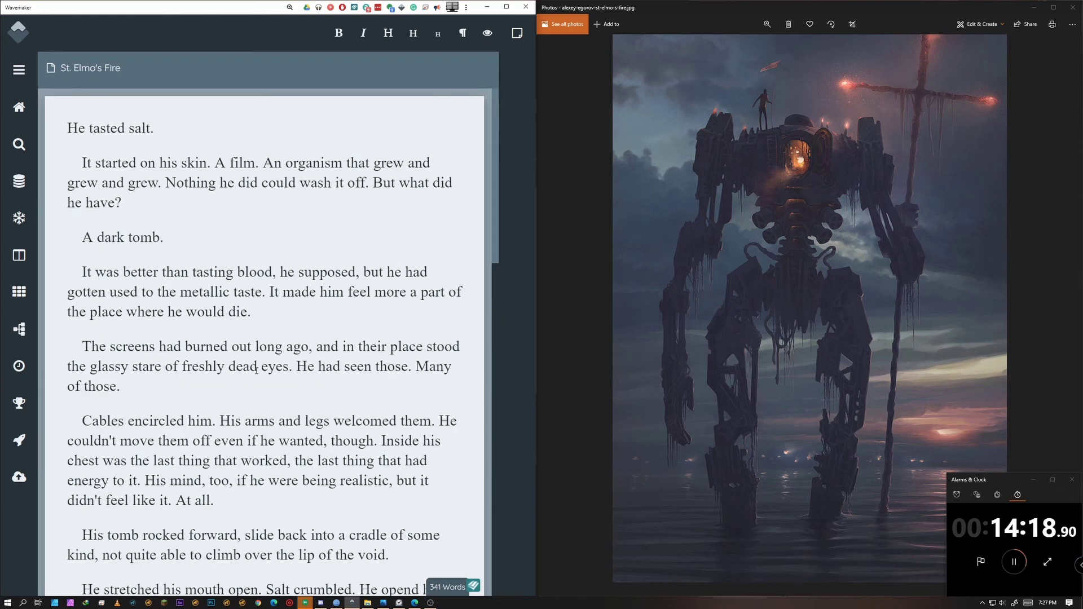
scroll(256, 370, down, 15)
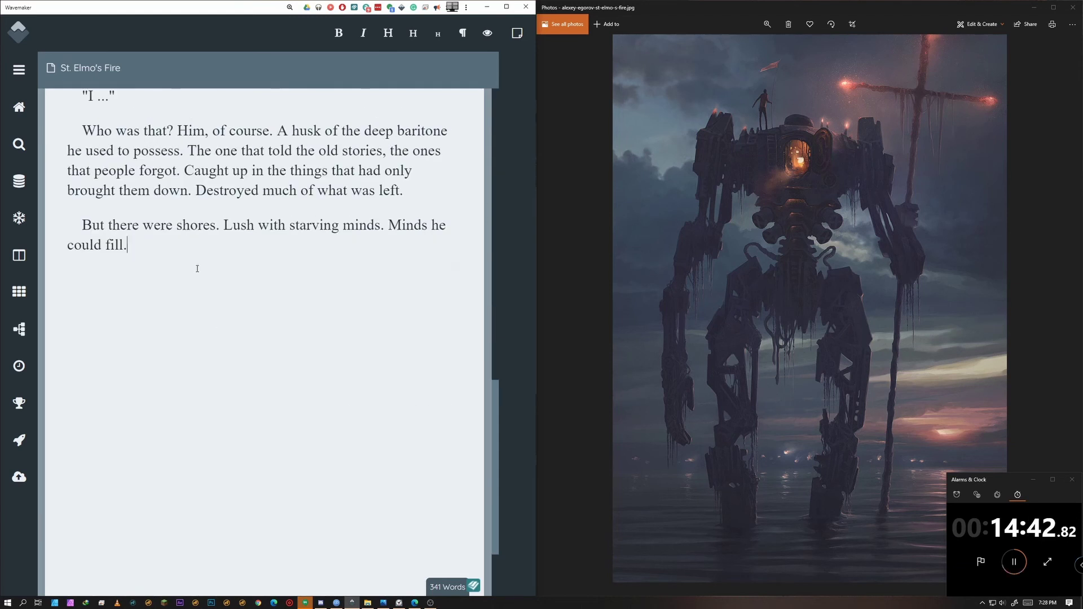
text(If he could only move. Rise.)
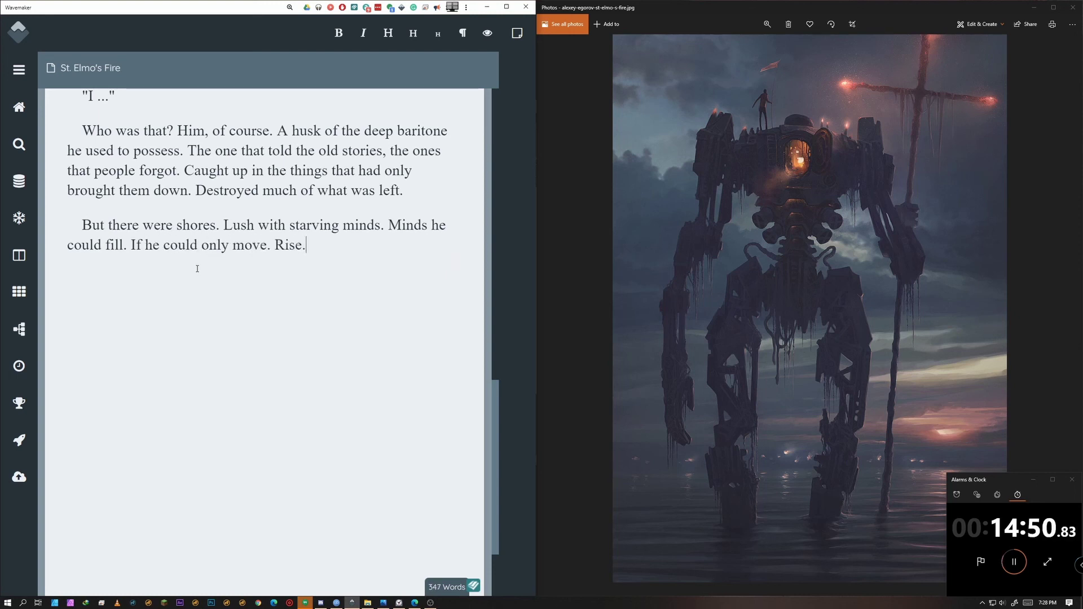
text( Finish what he started.  )
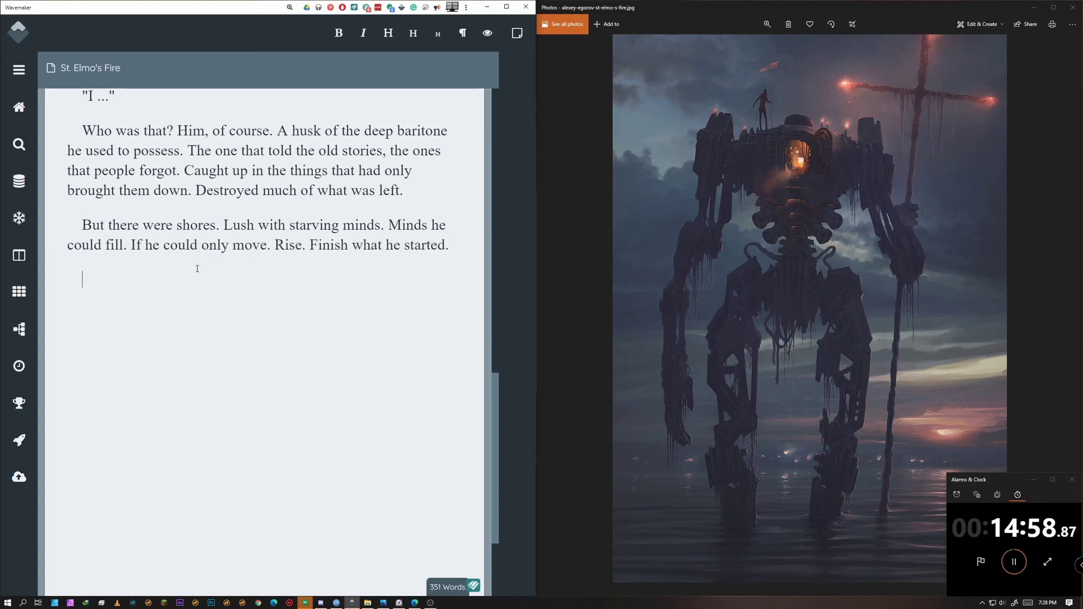
Write the paragraph "He touched the cold hull with the last of his energy. His hand warmed. A light there. Glowing strong.".
text(He touched the cold hull)
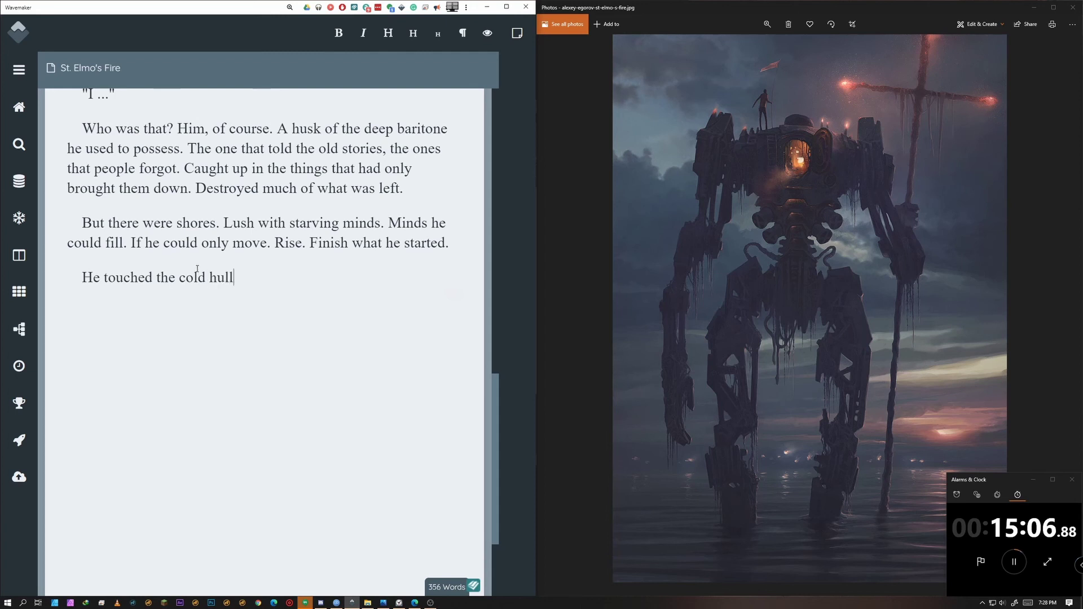
text( with the last of his energy. His)
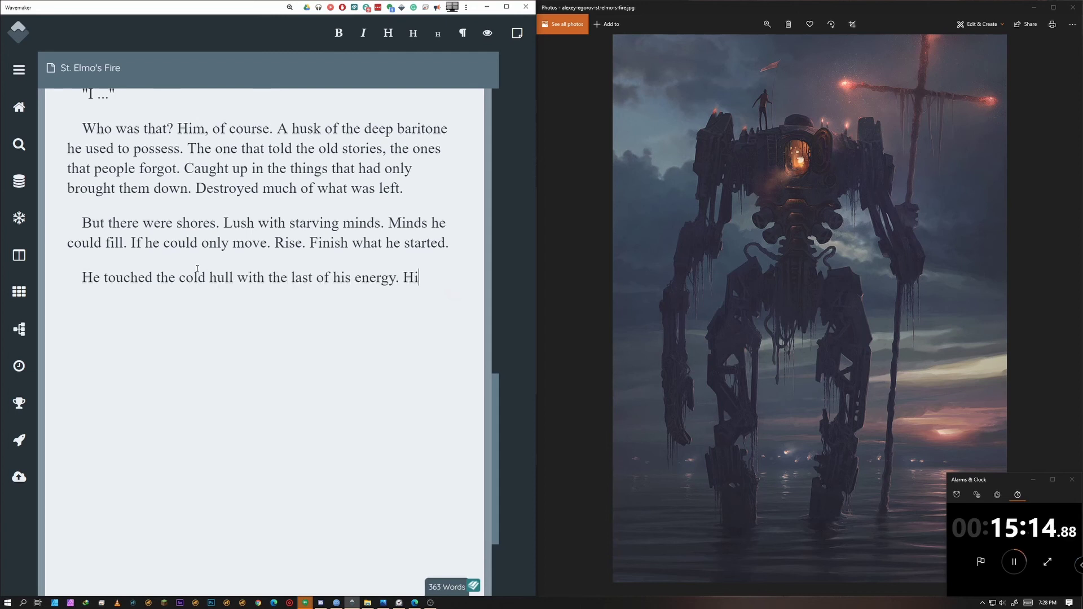
text( han)
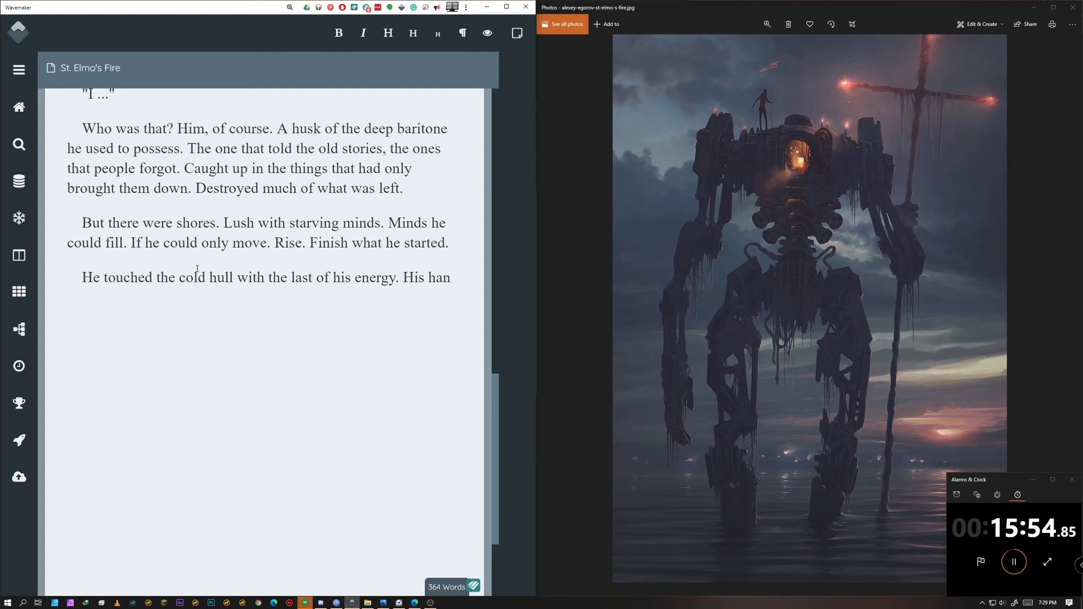
text(d )
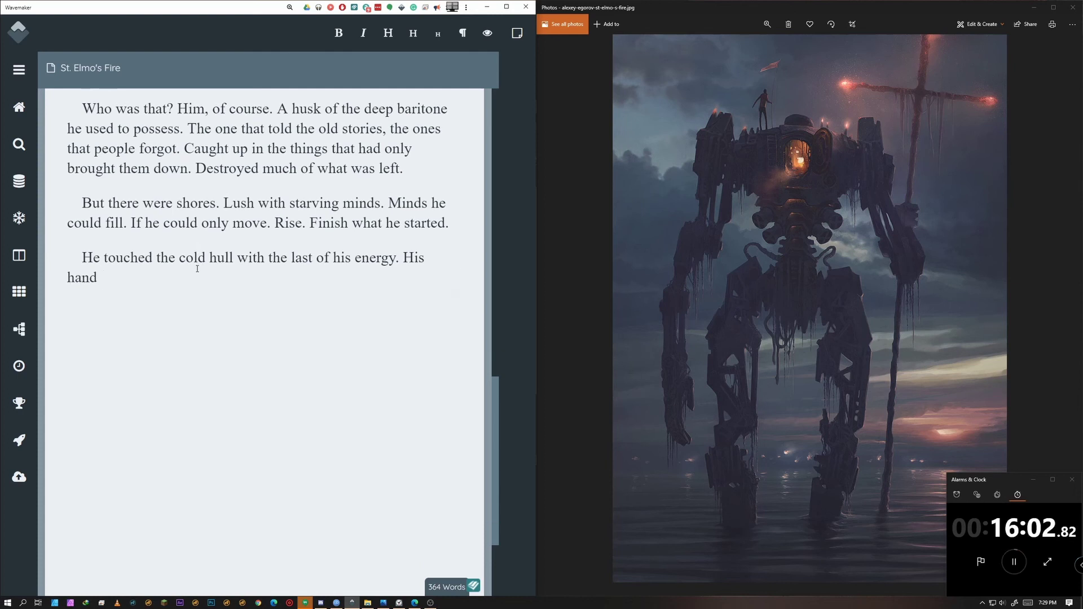
text(warmed. A light there. Glowing strong.)
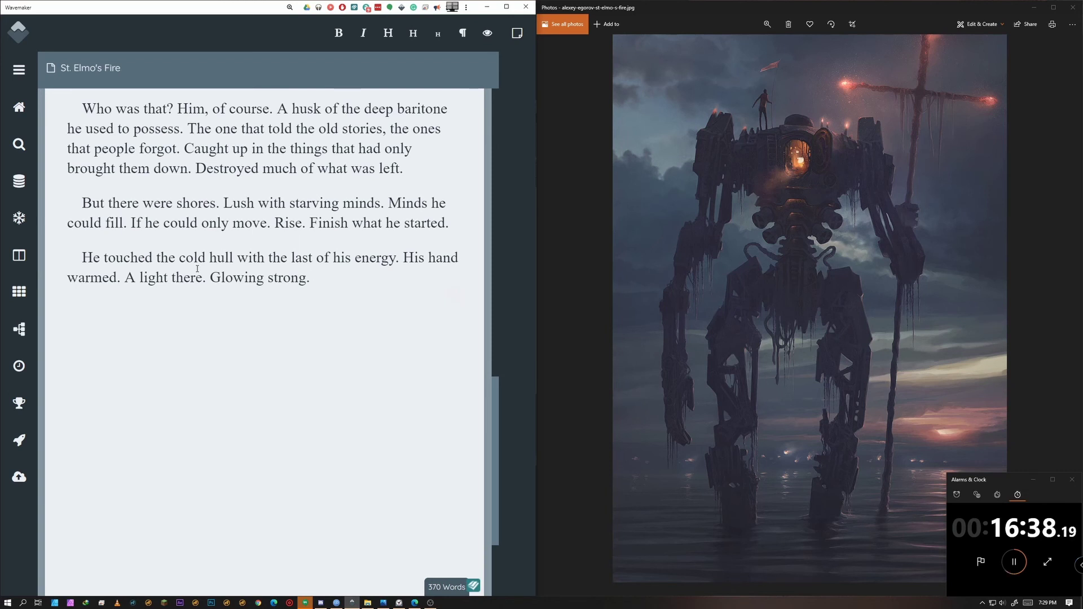
Add a paragraph reading "It flashed red. Not meant for him." and open another new paragraph below it.
key(Return)
text(It was')
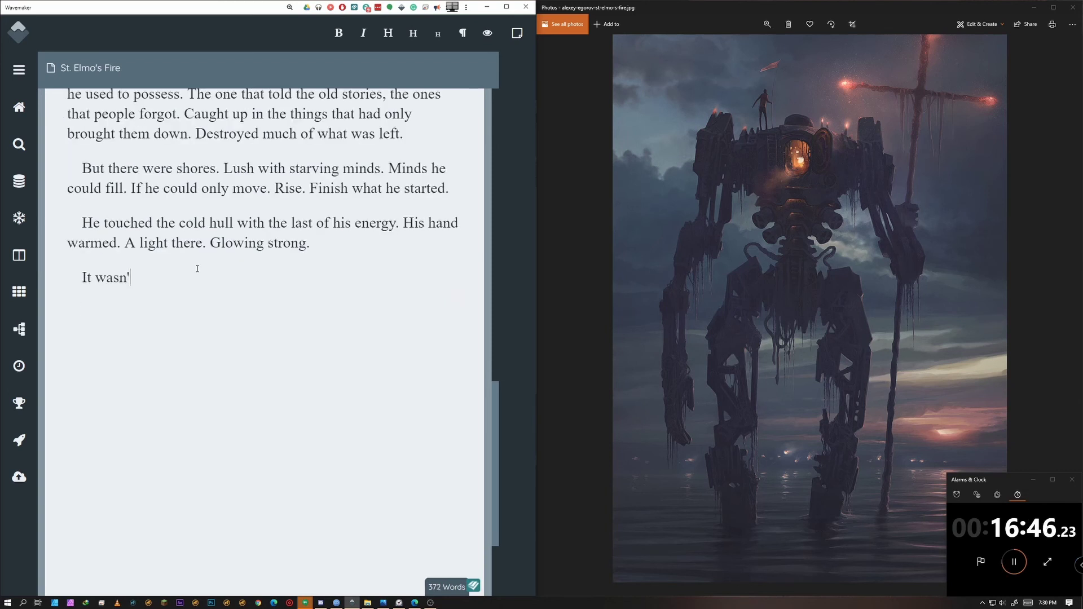
key(BackSpace)
key(BackSpace)
key(BackSpace)
key(BackSpace)
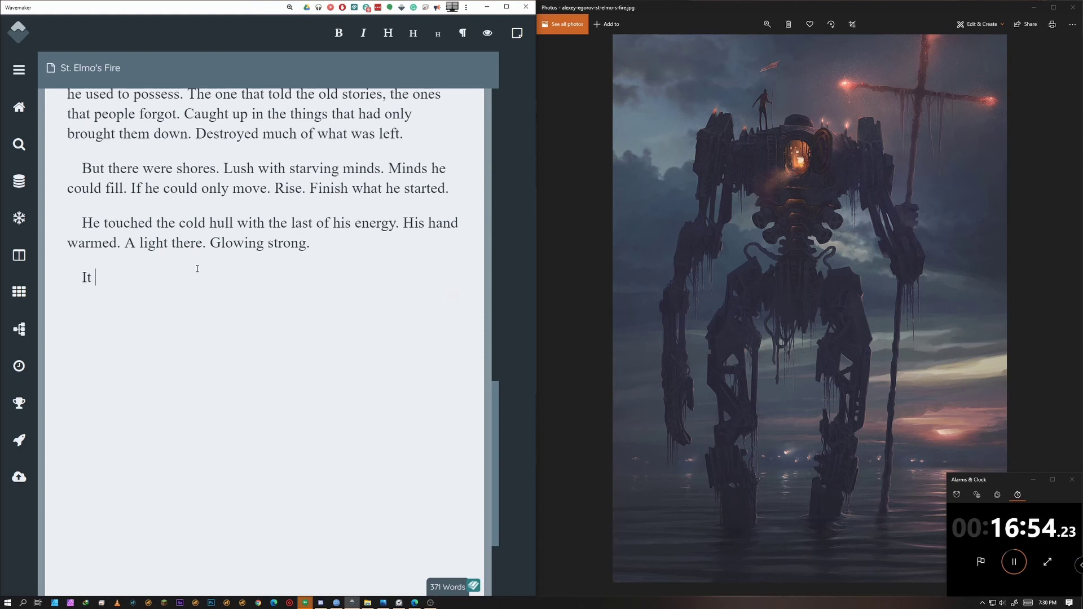
text(flashed red.)
key(Return)
text(No m)
key(BackSpace)
key(BackSpace)
key(BackSpace)
key(BackSpace)
key(BackSpace)
text(Not meant for him.)
key(Return)
text(Of course, it wasn't.)
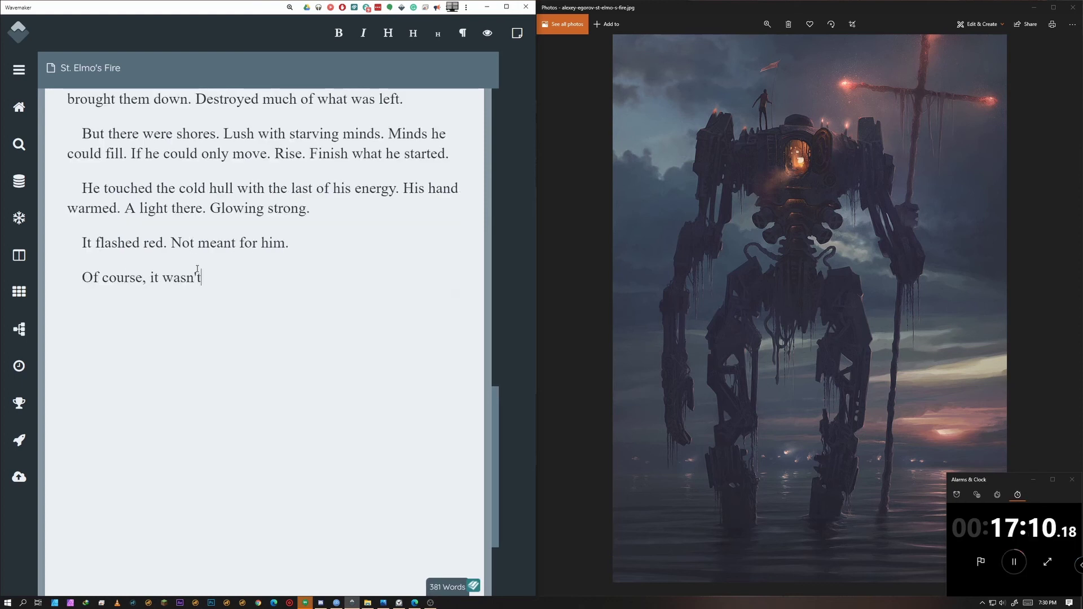
key(ctrl+BackSpace)
key(ctrl+BackSpace)
key(ctrl+BackSpace)
key(ctrl+BackSpace)
key(ctrl+BackSpace)
Write "For the man who came before him. When he had first tasted blood. The blank screens weren't the only dead eyes here.".
text(For the man who came before him. T)
text(hen he had first tasted blood. Th)
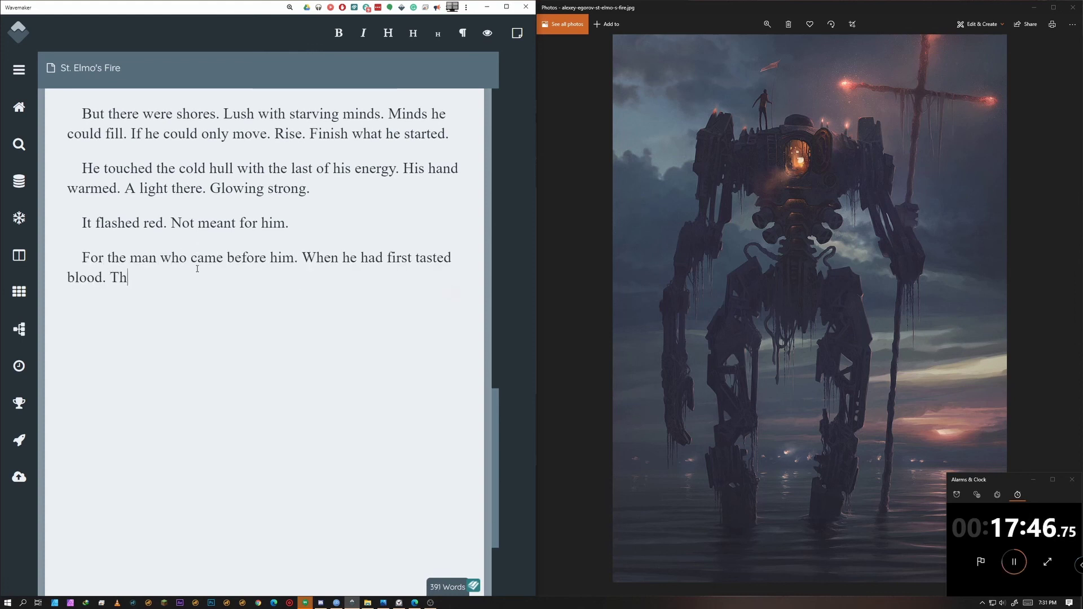
text(e blank screens weren't the only dead eyes here.)
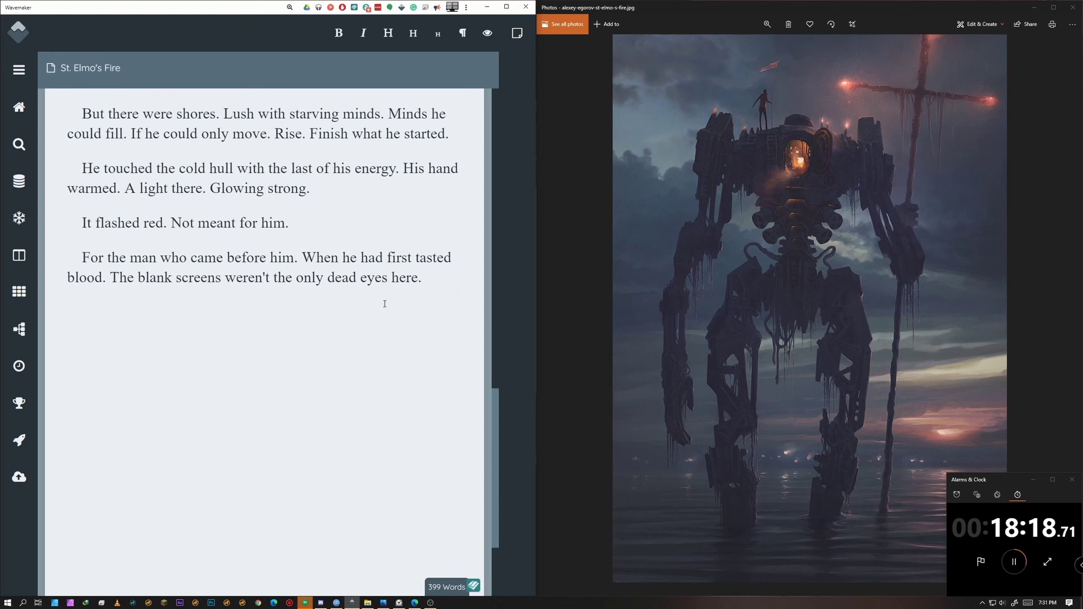
Finish the dead eyes paragraph with "He shared this tomb." and begin a new paragraph.
text(He wasn't the only)
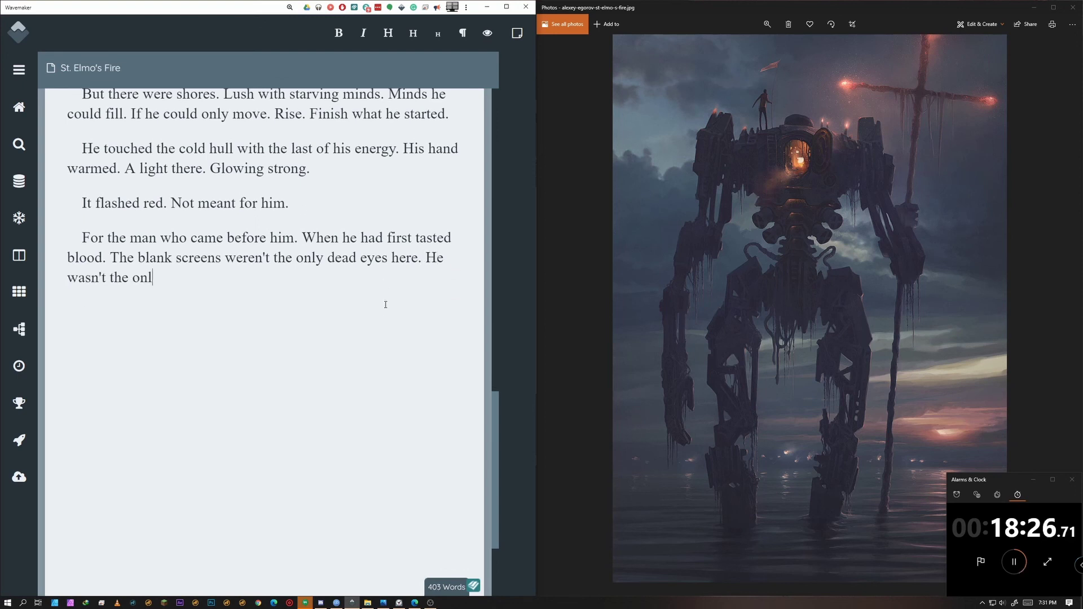
key(BackSpace)
key(BackSpace)
key(BackSpace)
key(BackSpace)
key(BackSpace)
key(BackSpace)
key(BackSpace)
key(BackSpace)
key(BackSpace)
key(BackSpace)
key(BackSpace)
key(BackSpace)
key(BackSpace)
key(BackSpace)
key(BackSpace)
key(BackSpace)
text(shared this tomb.)
key(Return)
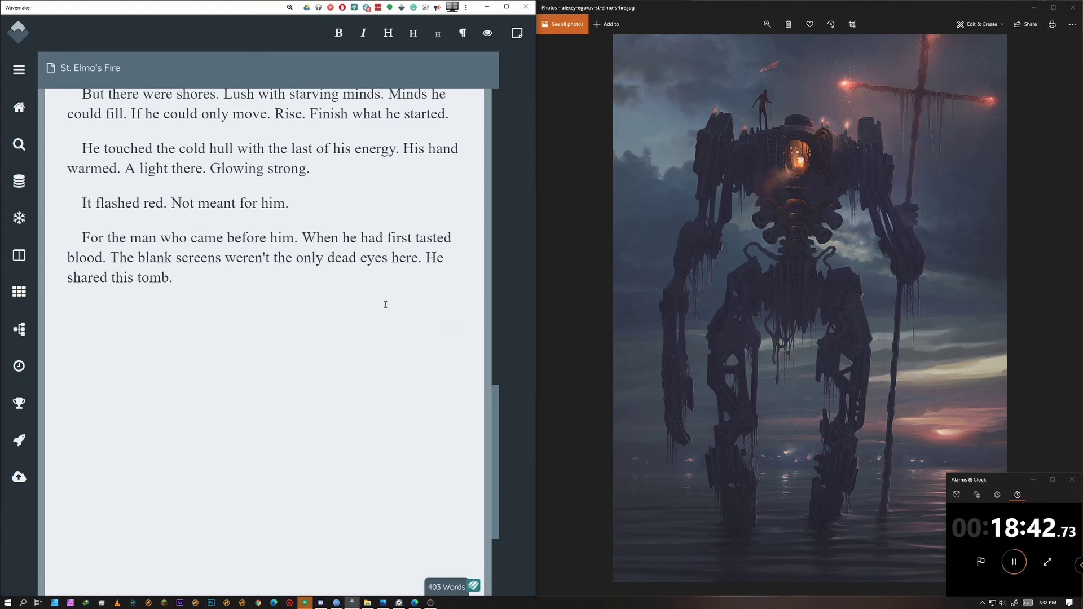
Write "If there had been light, he would see him, sprawled on the other side," in the new paragraph.
text(If)
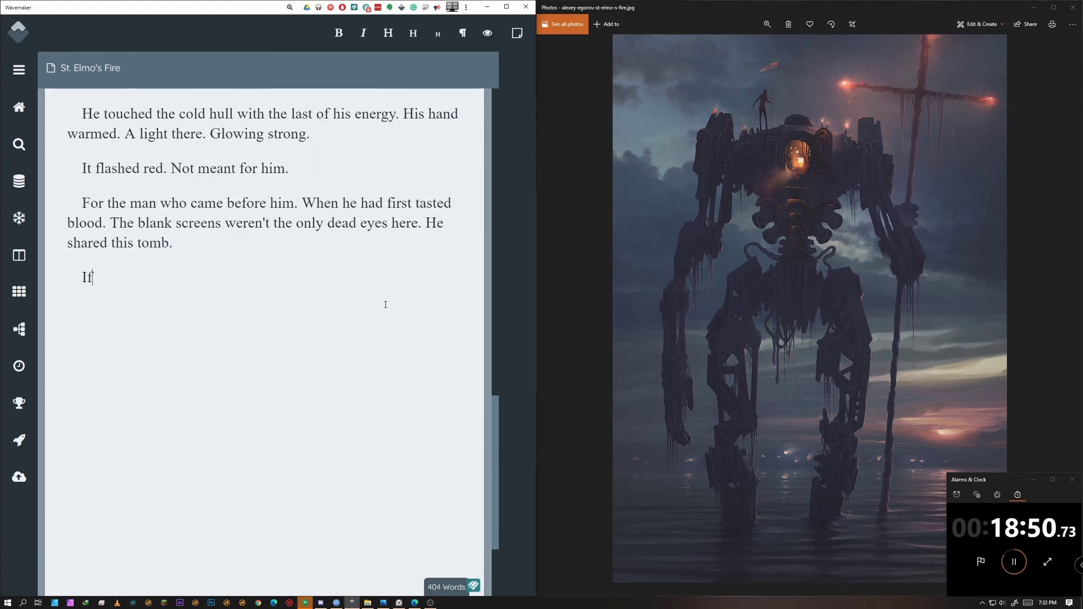
text( there had been light, he would s)
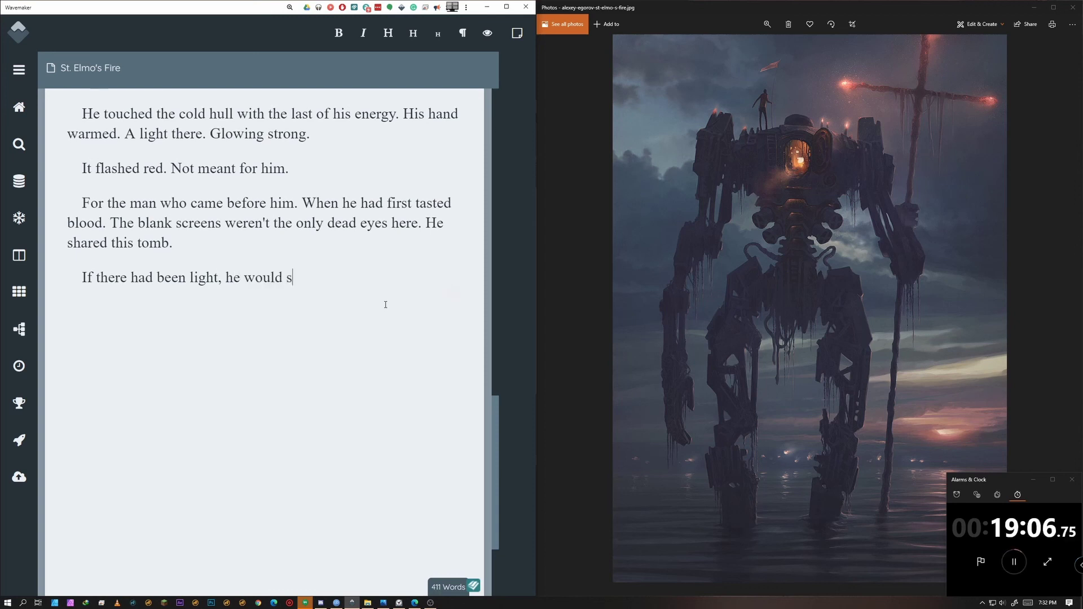
text(ee him, sprawled on the other side, one)
key(BackSpace)
key(BackSpace)
key(BackSpace)
text(head exploded ont)
text(o the)
key(ctrl+BackSpace)
key(ctrl+BackSpace)
key(ctrl+BackSpace)
key(ctrl+BackSpace)
text(skull and brain)
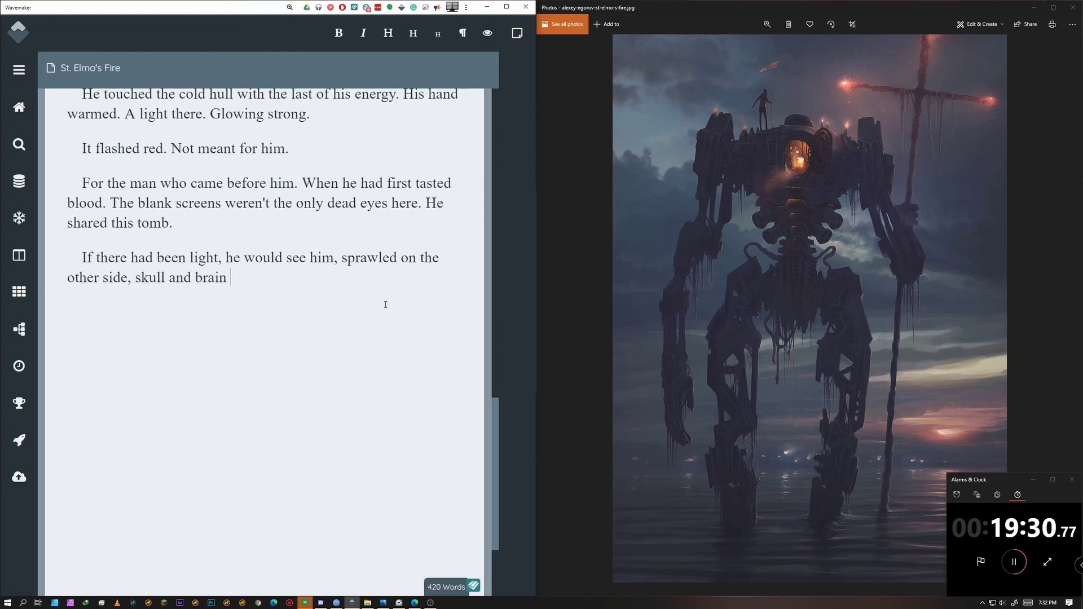
key(ctrl+BackSpace)
key(ctrl+BackSpace)
key(ctrl+BackSpace)
Complete the sentence with "a fresh coat of skull and brain on the console.".
text(a fresh coat of skull and brain on the console. It had provid)
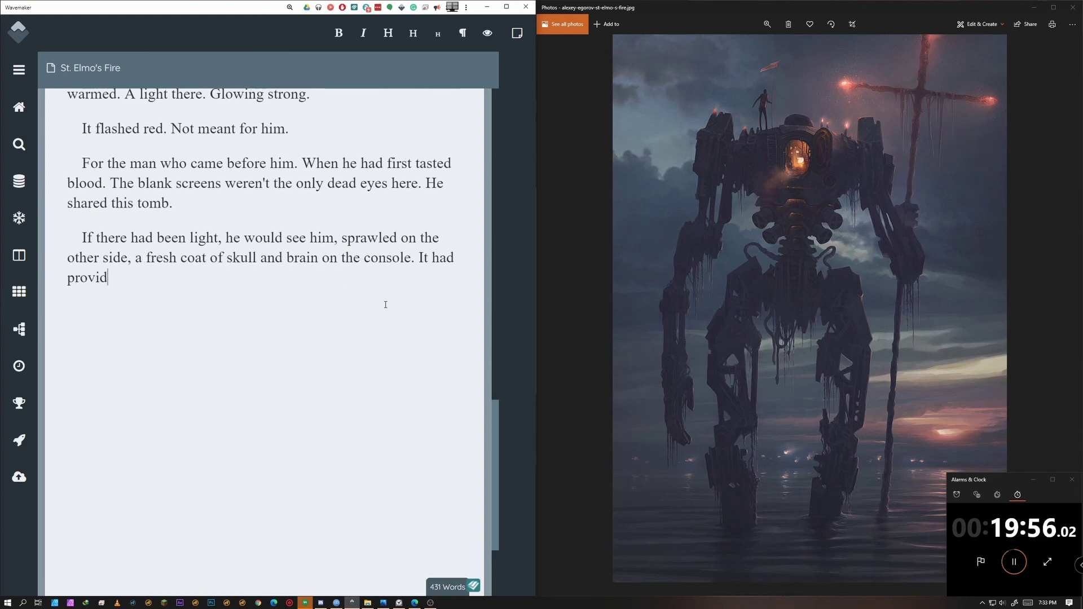
key(ctrl+BackSpace)
key(ctrl+BackSpace)
key(ctrl+BackSpace)
Add "Ironicially, the man died where one was supposed to look. But with the power gone, it was useless.".
text(Ironicia)
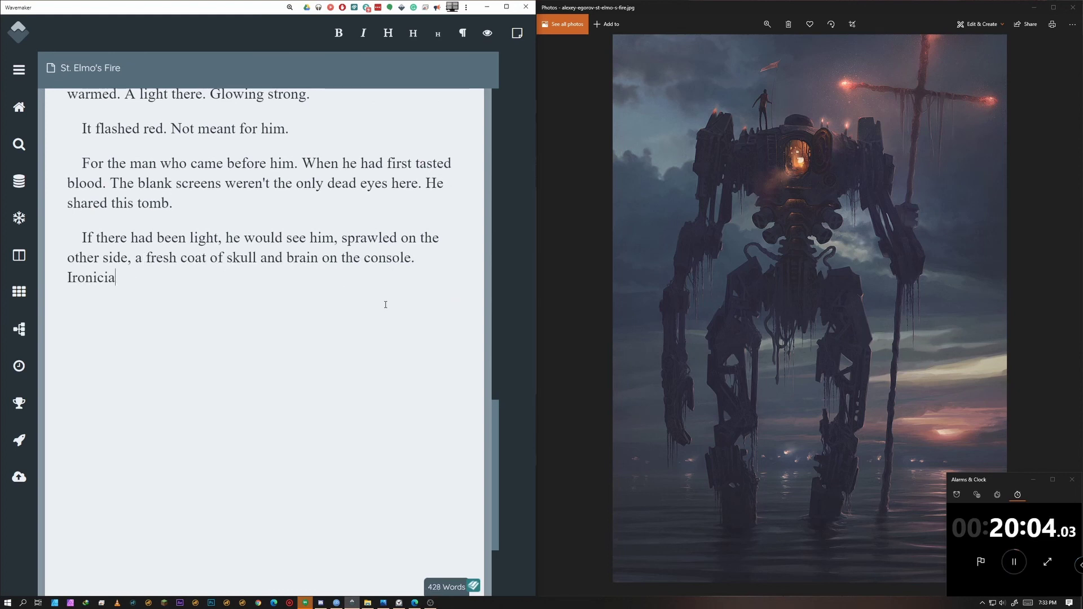
text(lly, the man died where one was supposed to look. But with the power gone after the storm)
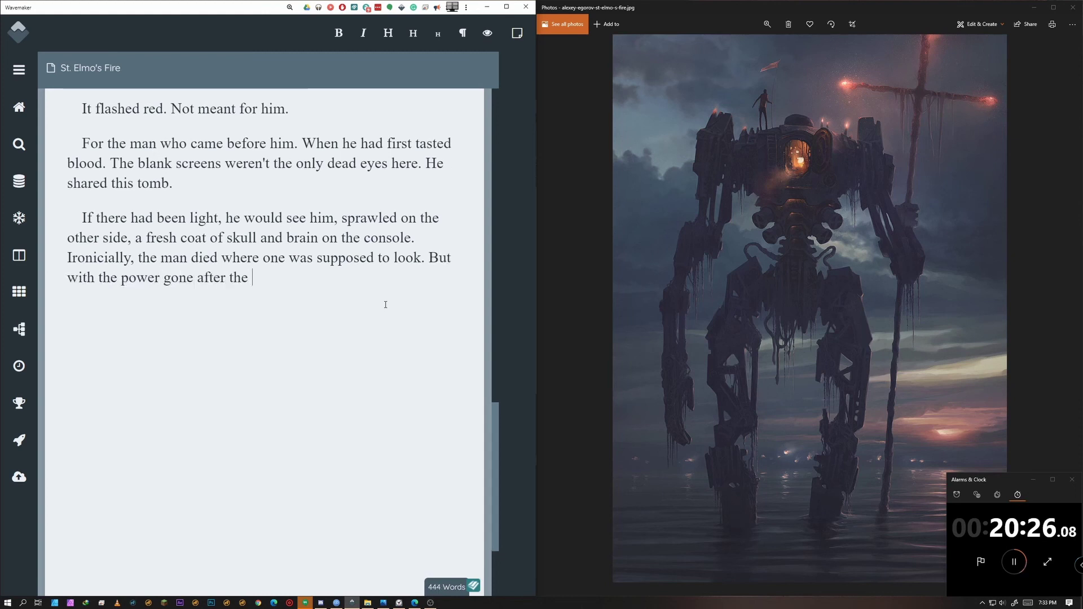
key(BackSpace)
key(BackSpace)
key(BackSpace)
key(BackSpace)
key(BackSpace)
key(BackSpace)
key(BackSpace)
key(BackSpace)
key(BackSpace)
key(BackSpace)
key(BackSpace)
key(BackSpace)
key(BackSpace)
key(BackSpace)
key(BackSpace)
key(BackSpace)
text(, it was useless.)
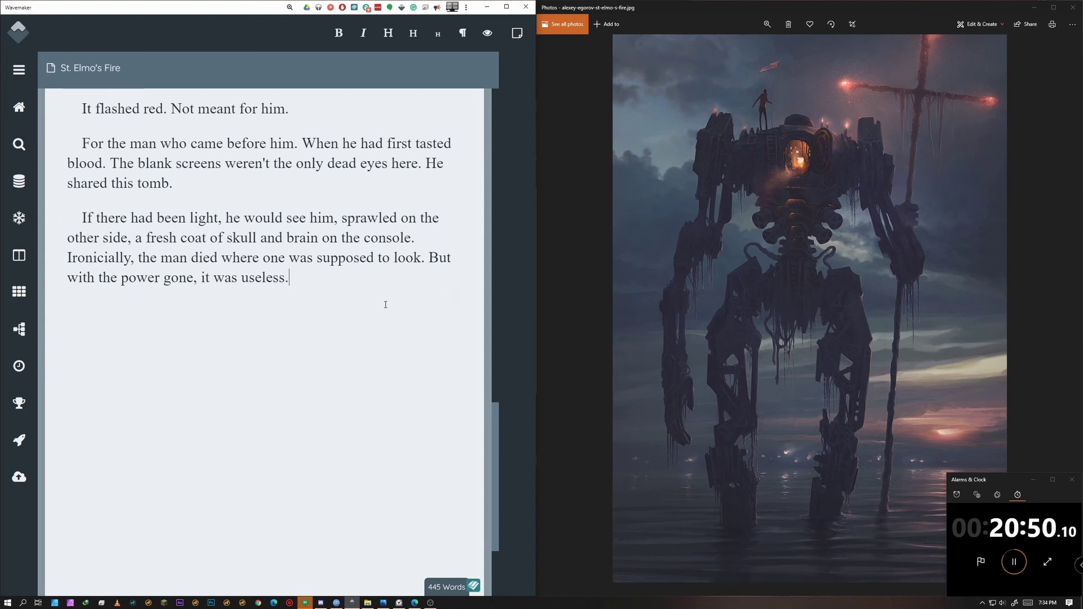
Finish the paragraph with "The lens was most likely far below the surface anyway." and begin a new paragraph.
text( The lens was)
text(most likely far below the surface anyway.)
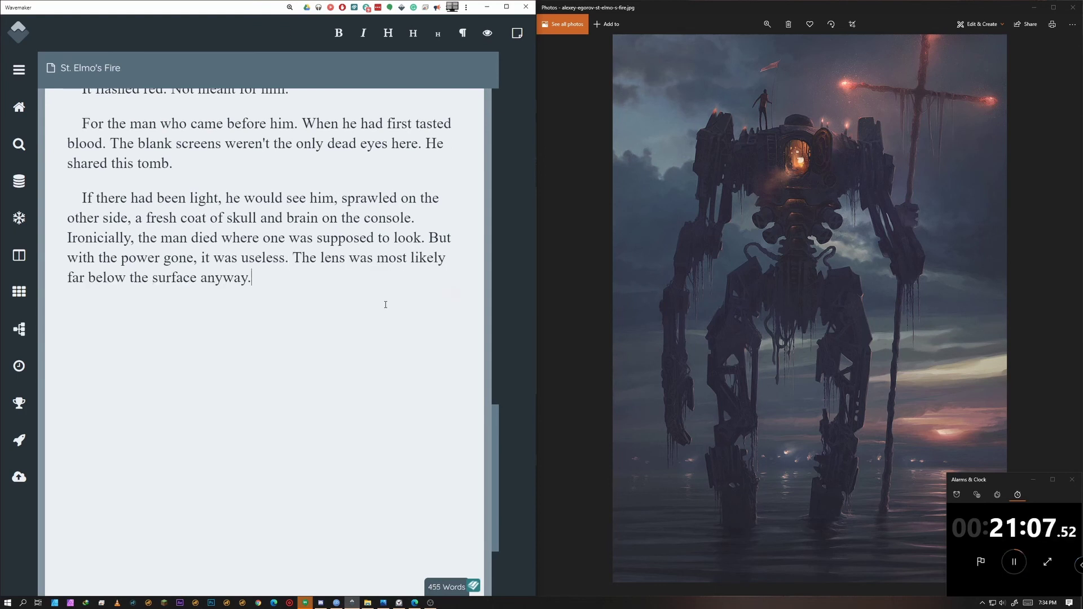
key(Return)
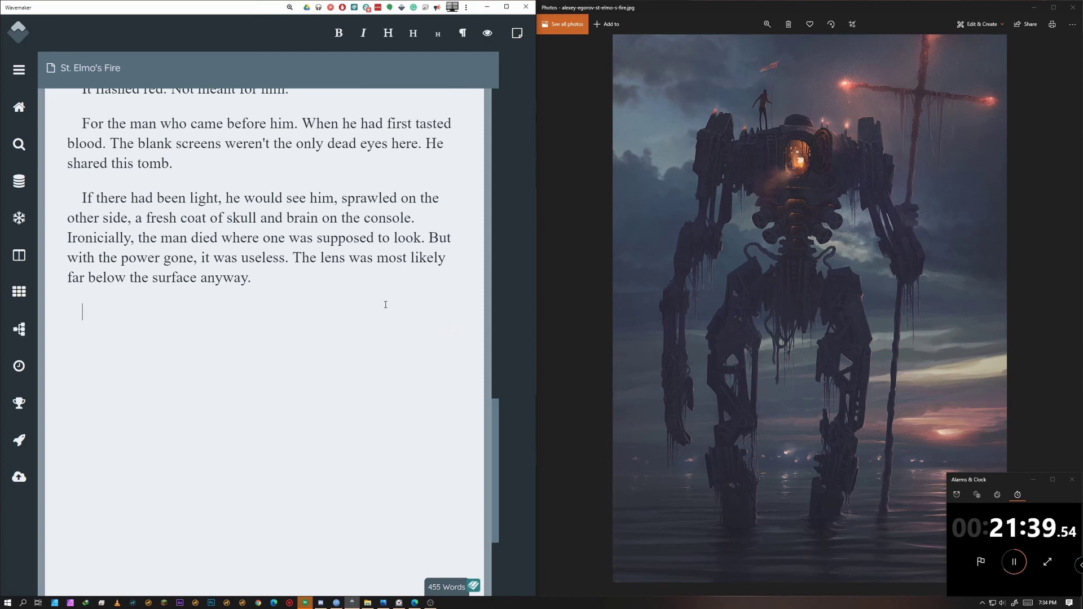
Write "As if response, water trickled from above. He heard it but didn't see it. His throat constricted at the sound.".
text(As if response, water trickle)
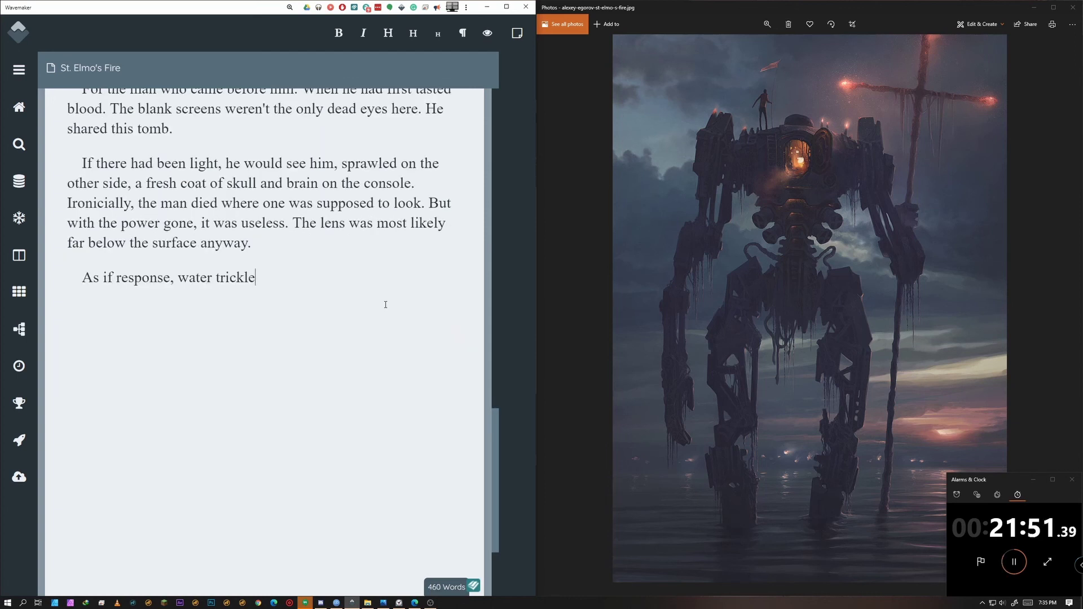
text(d from above. H)
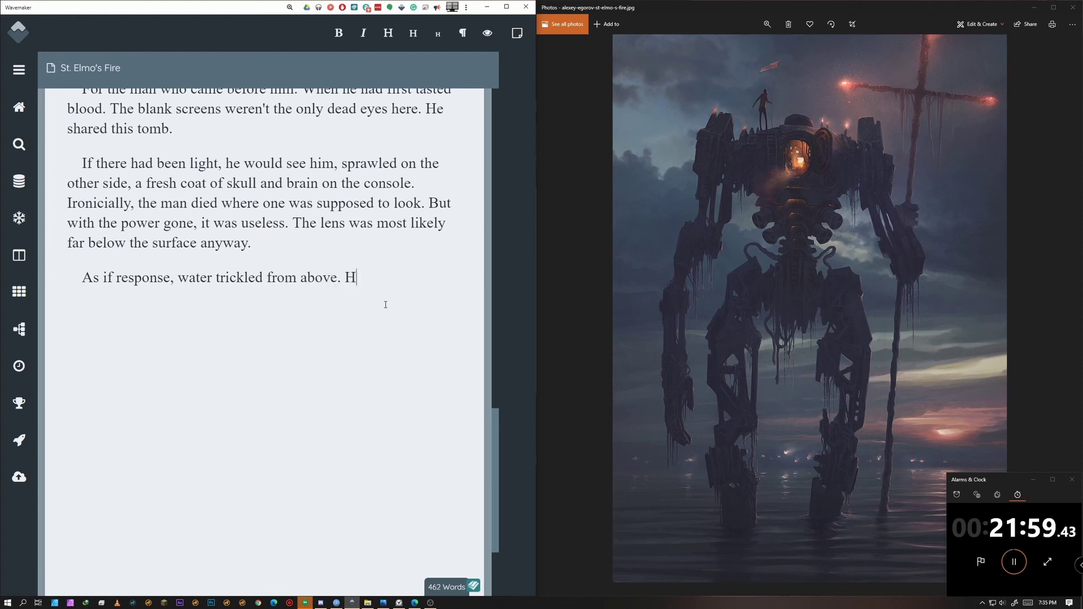
text(e heard it but didn't see it. His throat constricted at the sound. Sal)
key(BackSpace)
key(BackSpace)
key(BackSpace)
Add "The sea was teasing him now. Although he knew he couldn't drink it, he would. Oh to die with a wet mouth." and begin a paragraph.
text(The sea was teasing him now. Although he knew he couldn't drink it, he would. Oh to)
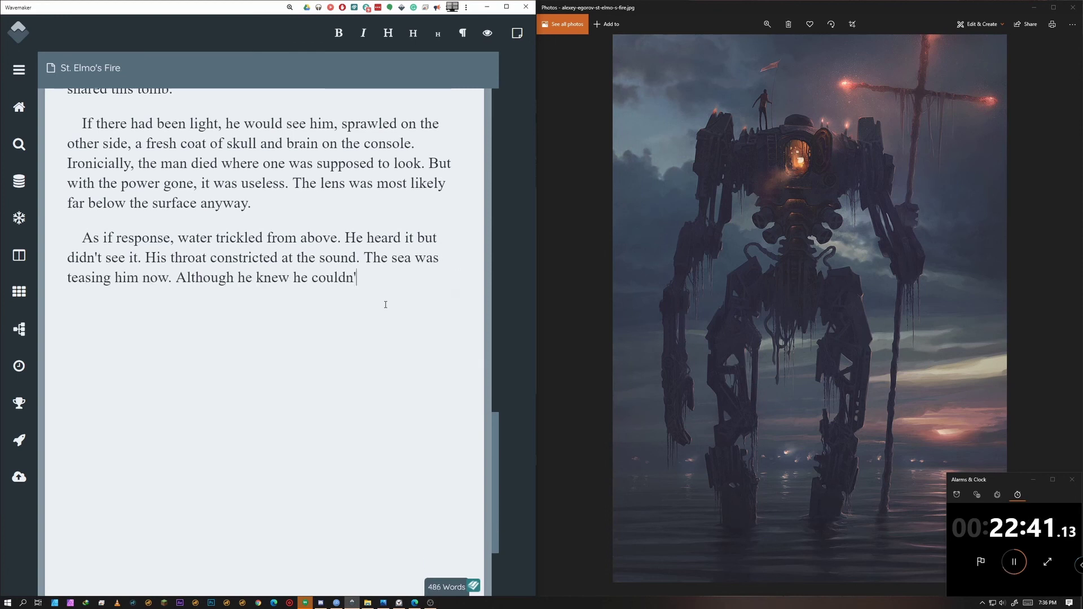
text( die with a wet mouth.)
key(Return)
Write "The unbeliever had, lucky fool. A mouth of blood, but wet nonetheless." and start a new paragraph.
text(The unbeliever had, lucky fool. A mouth of blood, but wet n)
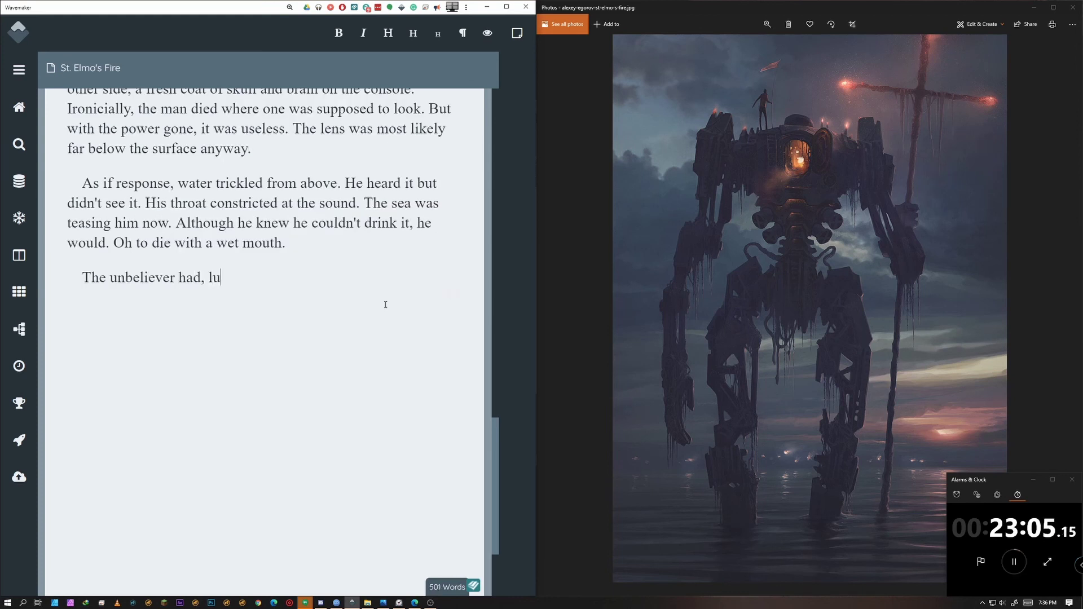
text(onetheless.)
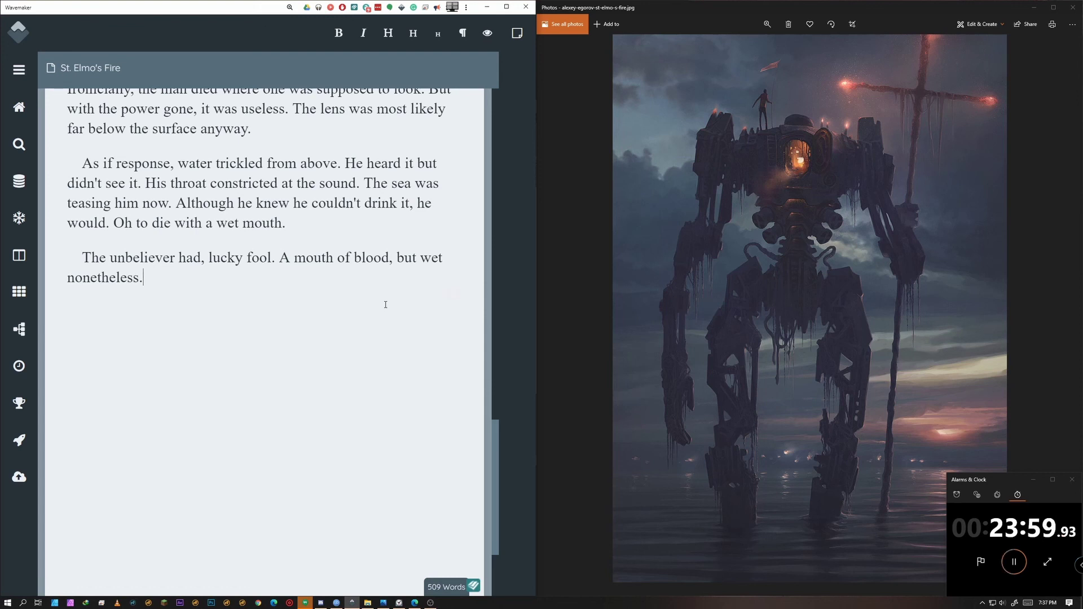
key(Return)
Write "Thunder rolled, boulders across the sky. The energy made its way to the surface, stirring the depths." and open a new paragraph.
text(Thunder rolled)
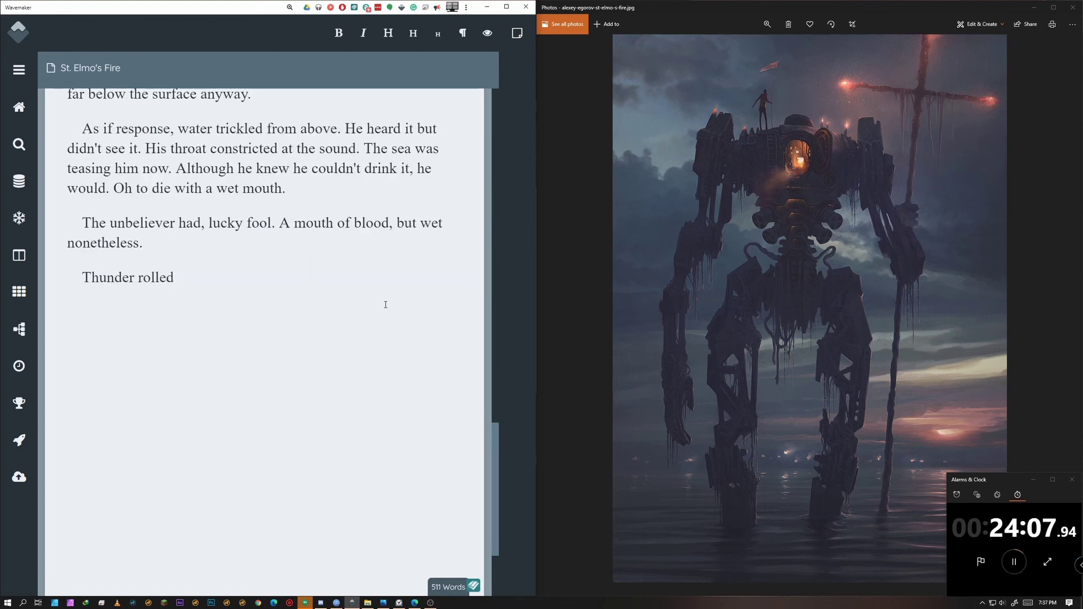
text(, boulders across the sky.)
text( The energy)
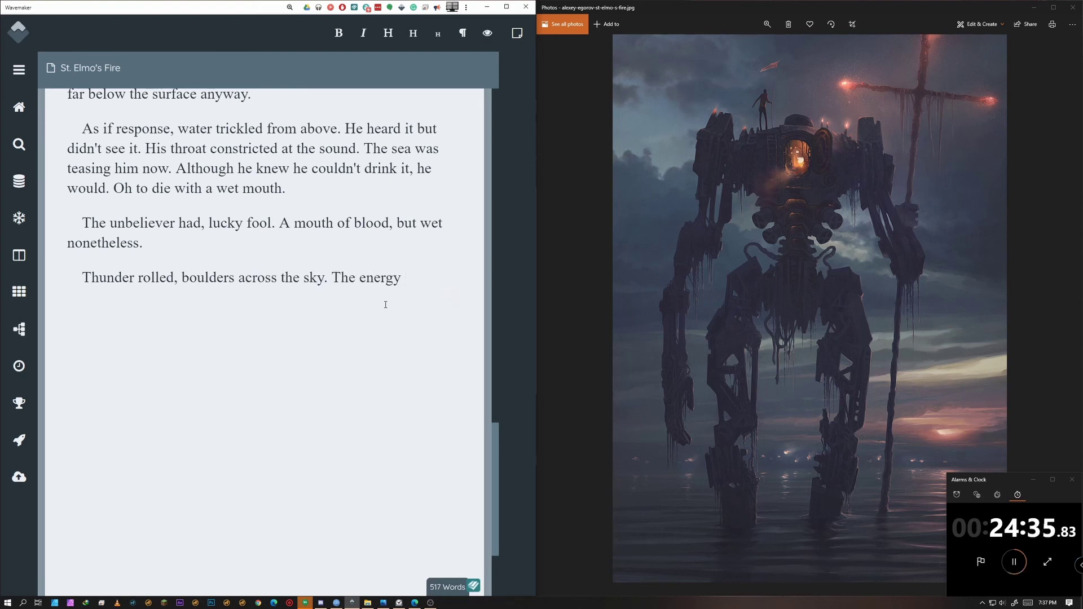
key(BackSpace)
key(BackSpace)
key(BackSpace)
key(BackSpace)
text(rgy made its way to th)
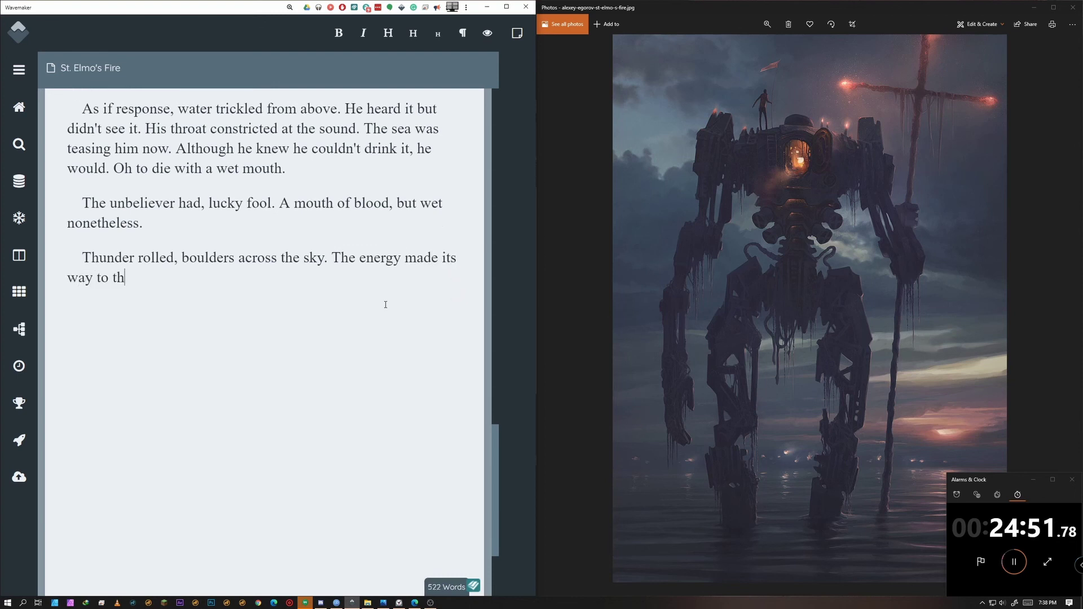
text(e surface, stirring the depths.)
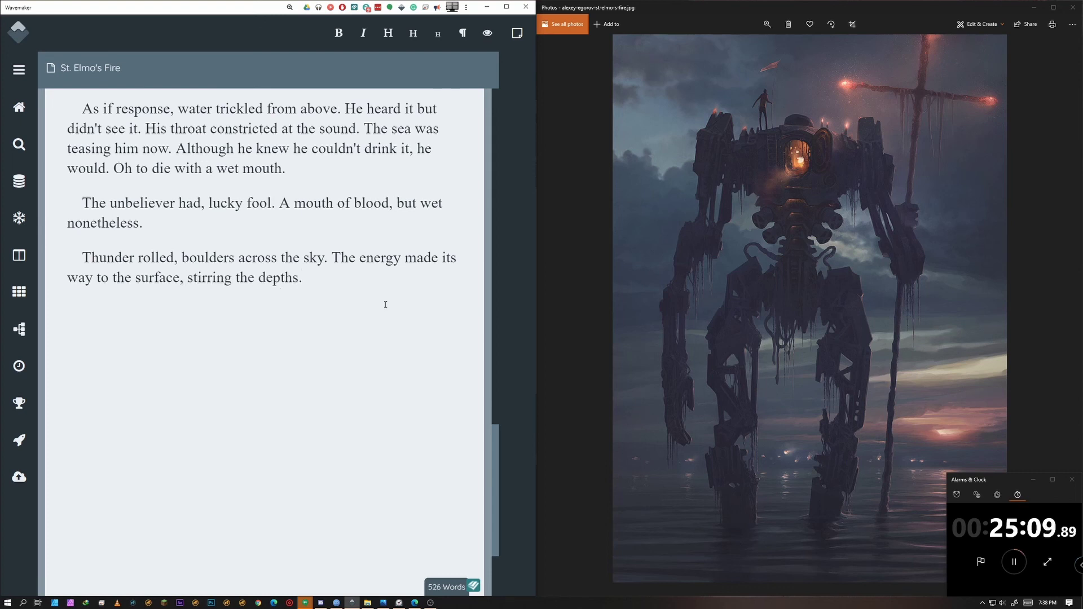
key(Return)
Write "A hollow silence, a pressure, before everthing imploded. Water rushed in from everywhere. He opened his mouth wide. Let it all in." and start a paragraph.
text(A hollow silence, a pressure, before everthing)
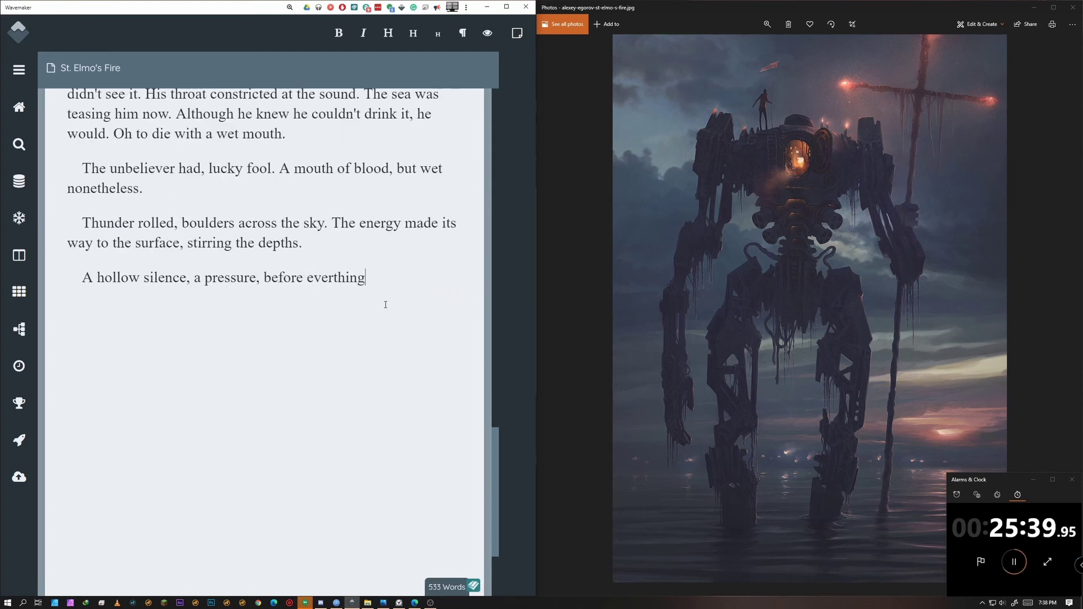
text( imploded. Water)
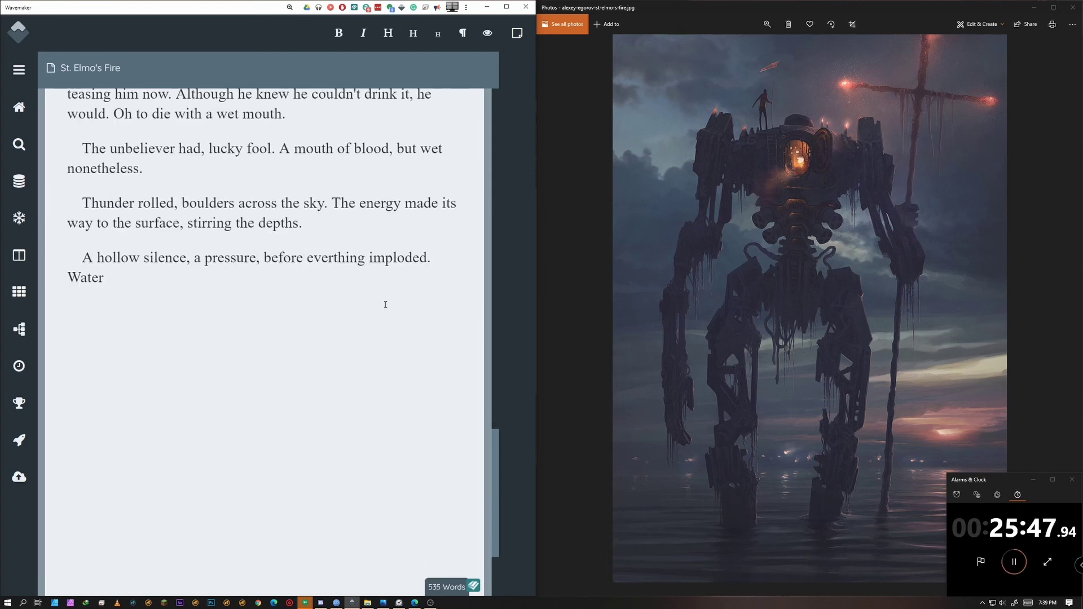
text(rushed in from everywhere.)
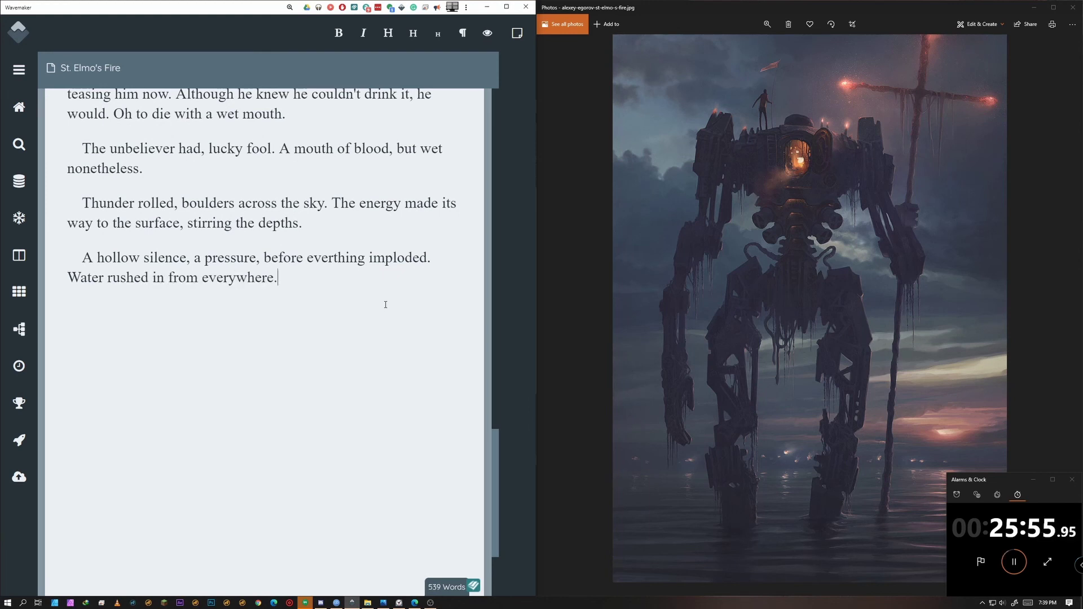
text( He opened)
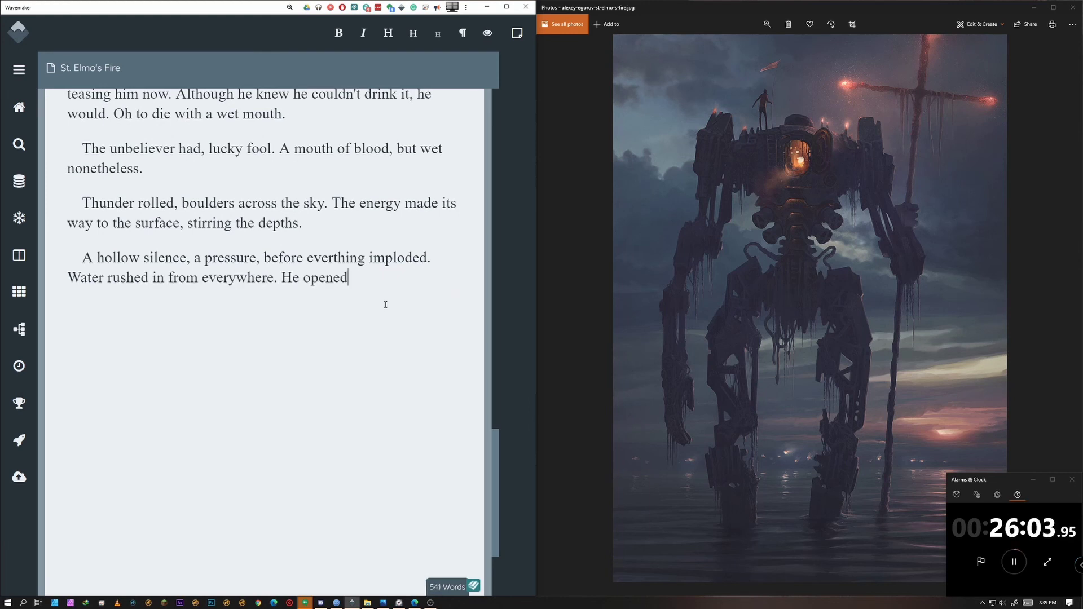
text( his mouth wide. Let it all in.)
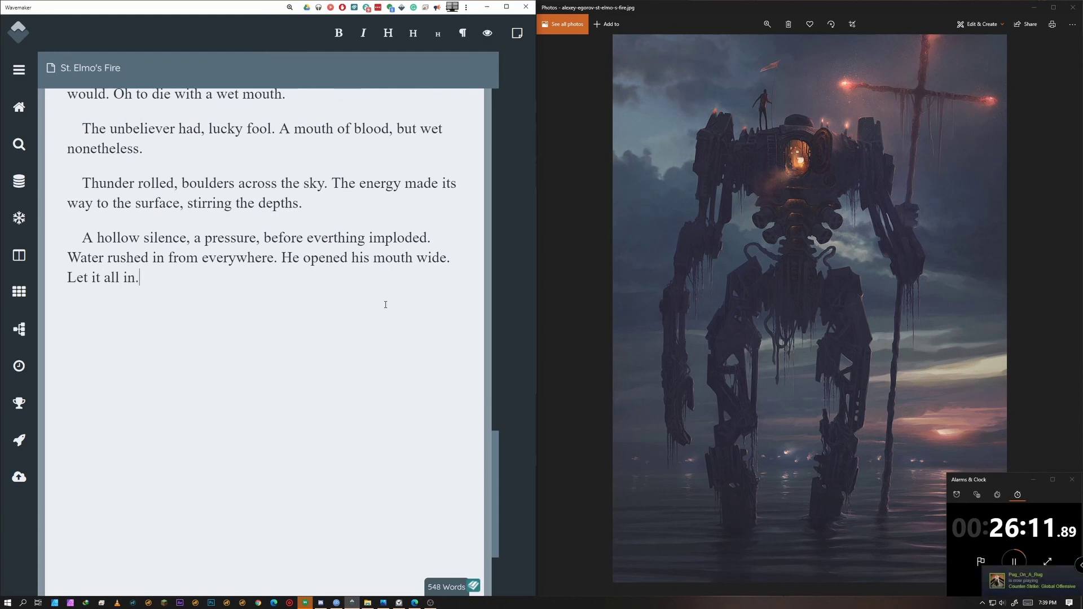
key(Return)
Write "Nails on his skin, a thousand thousand nails, and it tested all the points, working its way over every nerve, every vessel. And he was alive.".
text(Nails on his skin, a thousand thousand nails, and i)
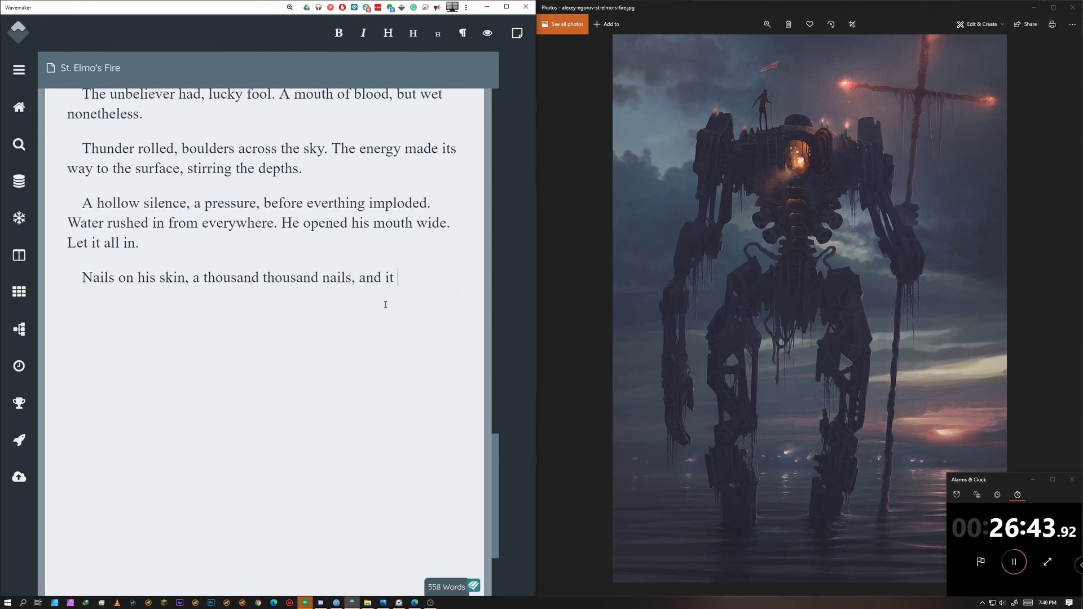
text(t)
text(tested all the points, working it)
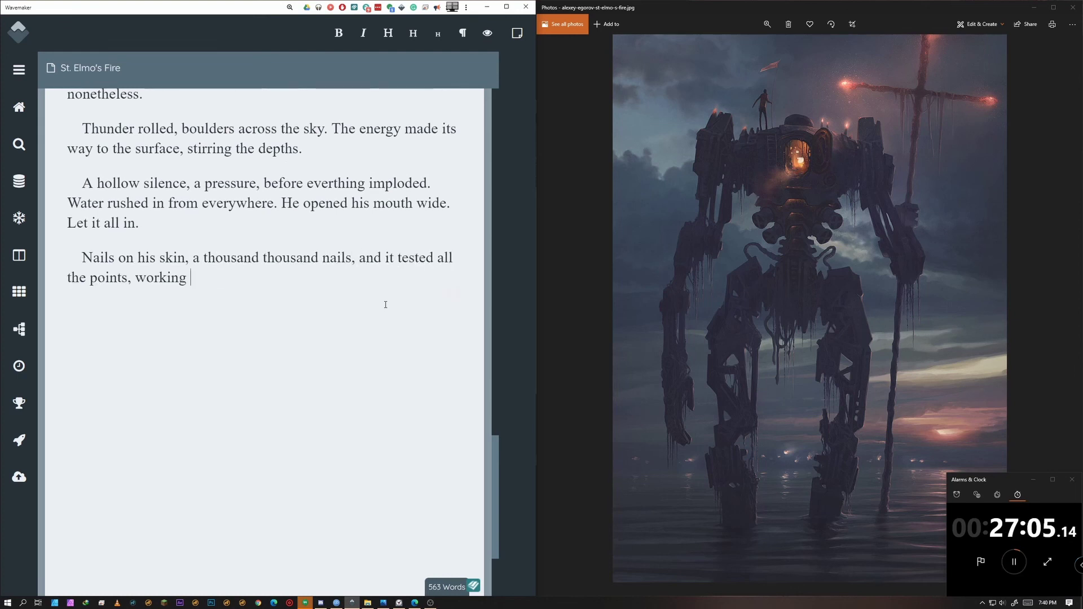
text(s way over every nerve, every vessel.)
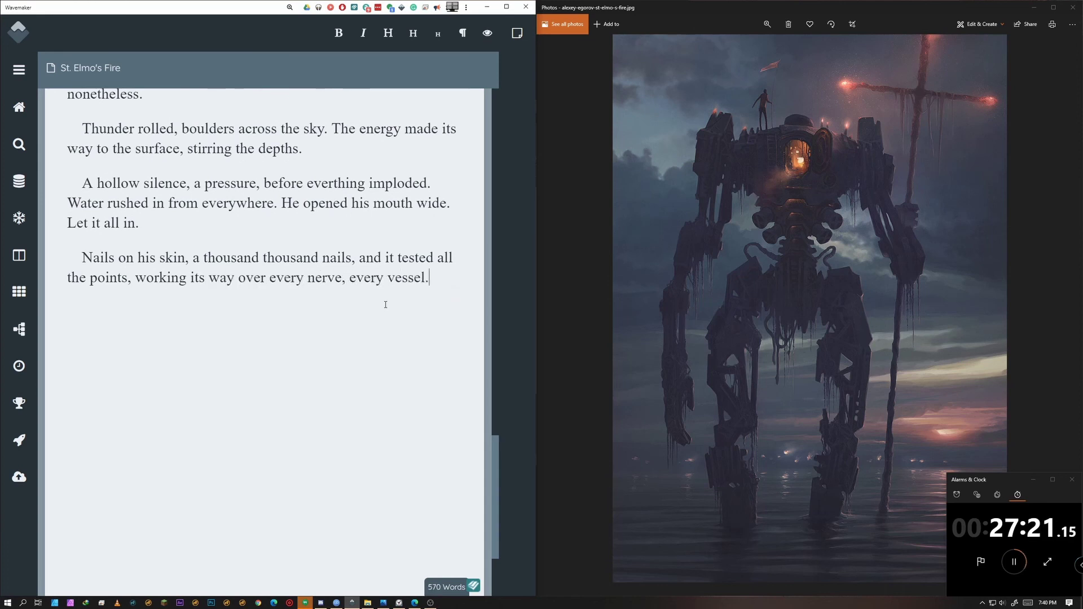
text( And he was alive)
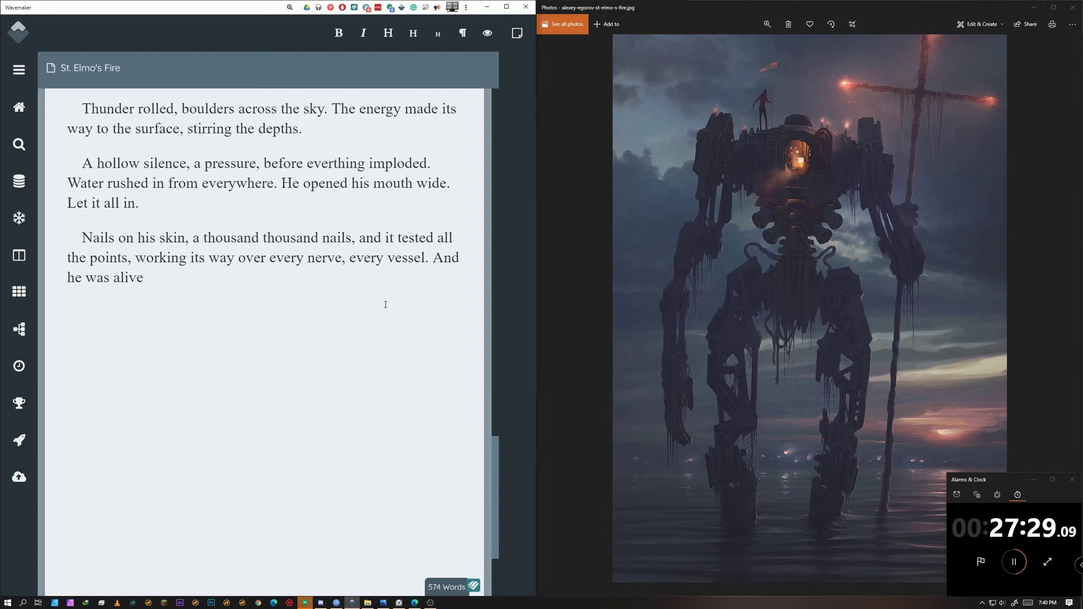
text(. How m)
key(BackSpace)
key(BackSpace)
key(BackSpace)
key(BackSpace)
key(BackSpace)
text(Tempo)
key(BackSpace)
key(BackSpace)
key(BackSpace)
key(BackSpace)
key(BackSpace)
text(Not much time, he kn)
key(ctrl+BackSpace)
key(ctrl+BackSpace)
key(ctrl+BackSpace)
key(ctrl+BackSpace)
key(ctrl+BackSpace)
Add "His legs, eager to push his head to the surface, held him up. His mouth breached, and he tasted the sweet air.".
text(His)
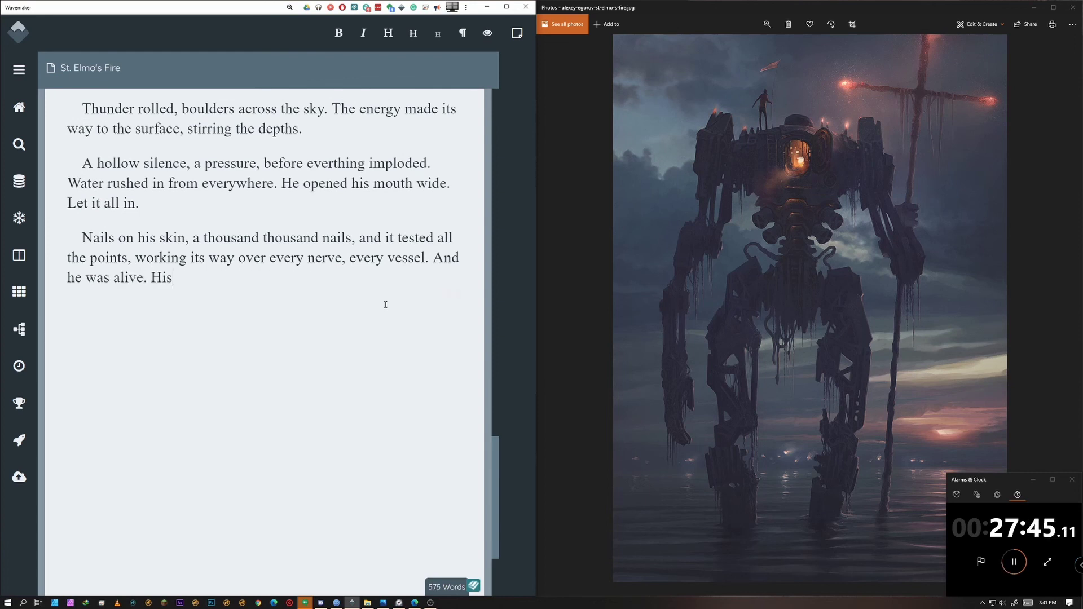
text( legsfound)
key(ctrl+BackSpace)
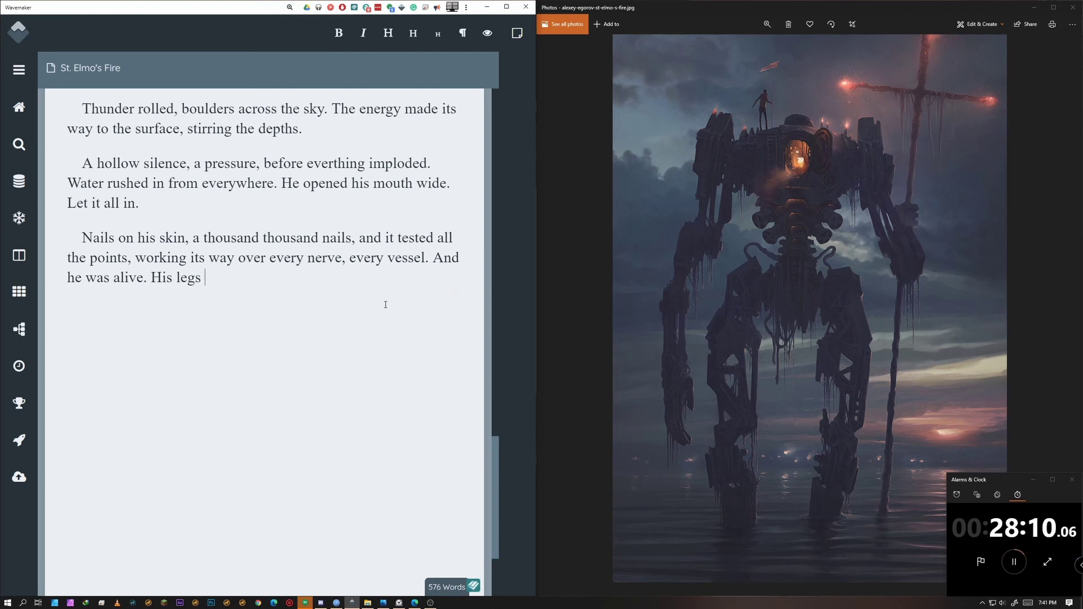
text(, eager to push his head to the surface, held him up.)
text( His mouth breached, )
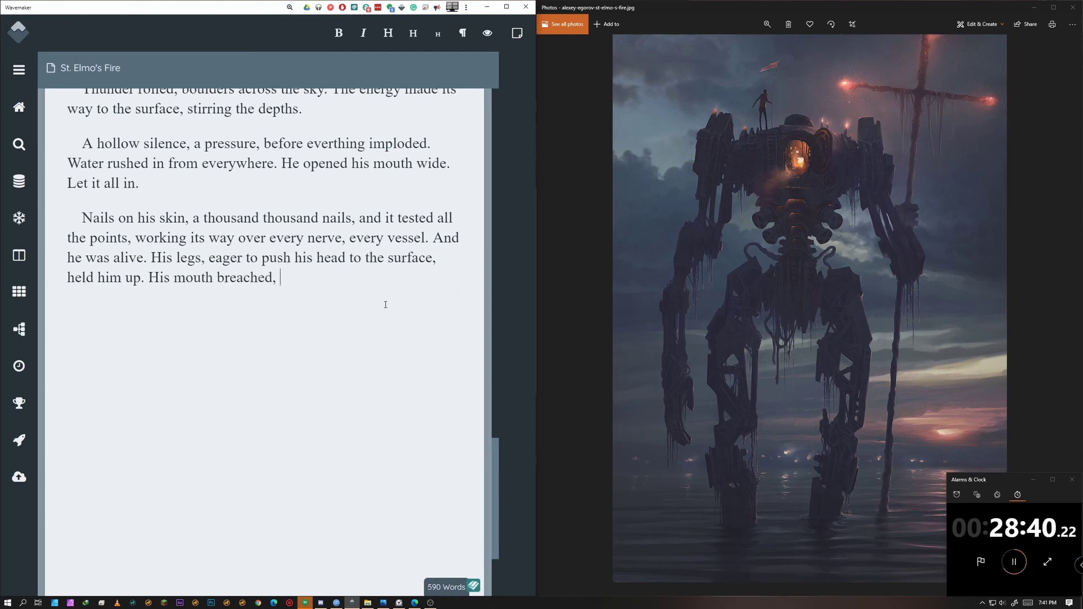
text(and he tasted the sweet air.)
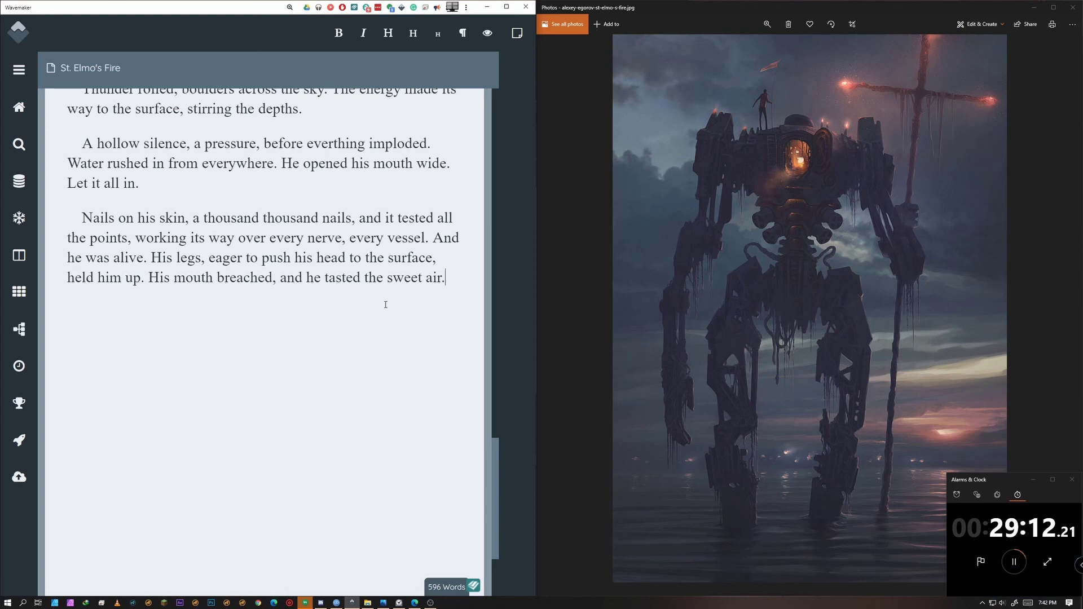
Start a new paragraph with "Then the sea brought him a gift. He cradled it like a babe.".
key(Return)
text(Then the sea)
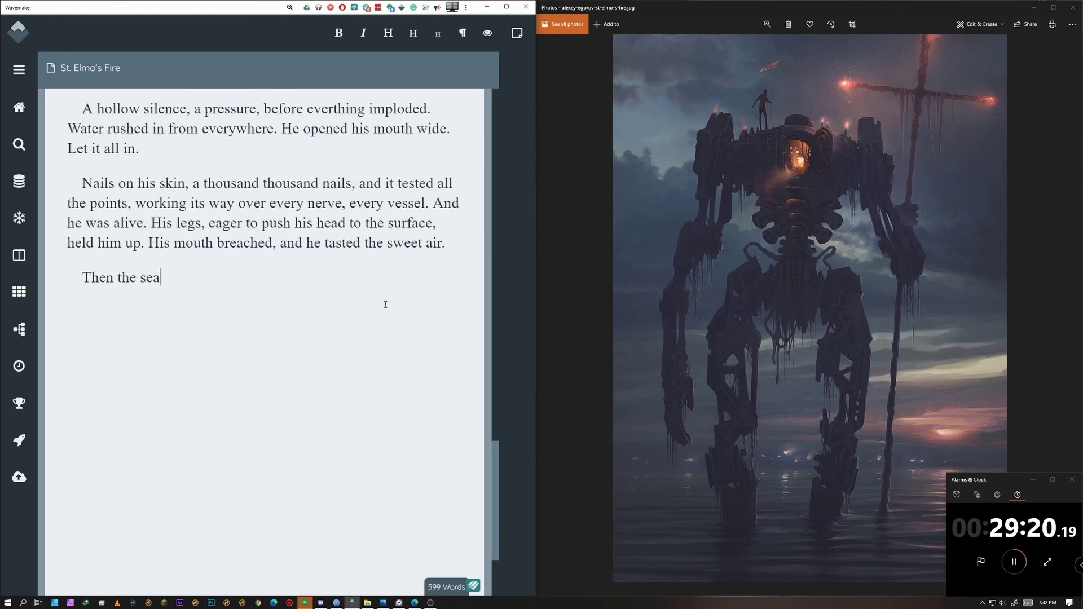
text(brought him a gift. He cradled it like a babe. )
Continue the paragraph with "Like the one who they had forgotten.".
text(Like the )
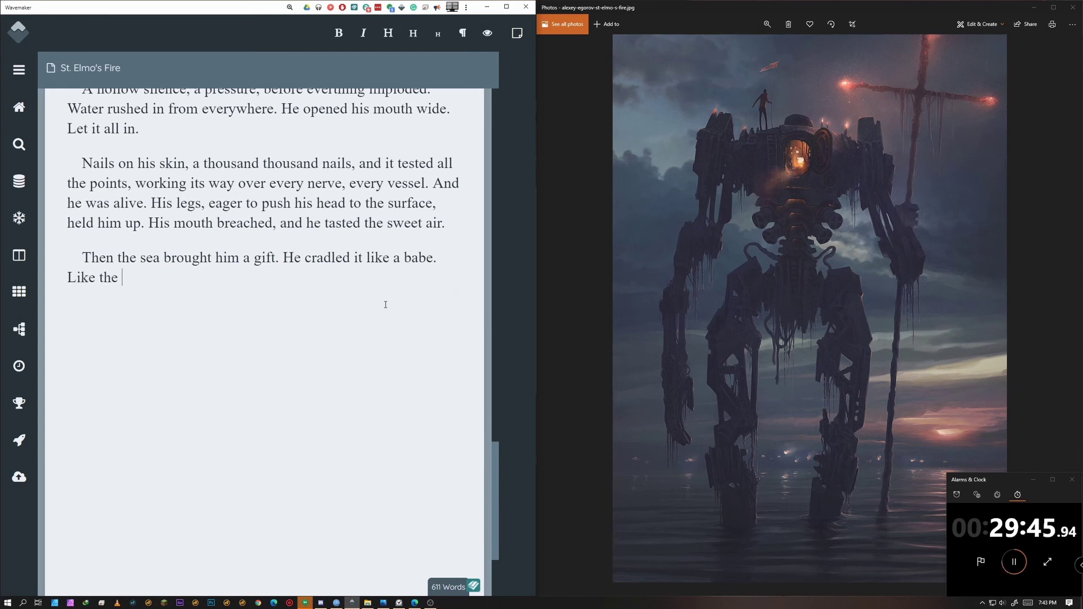
text(one who they had forgotten)
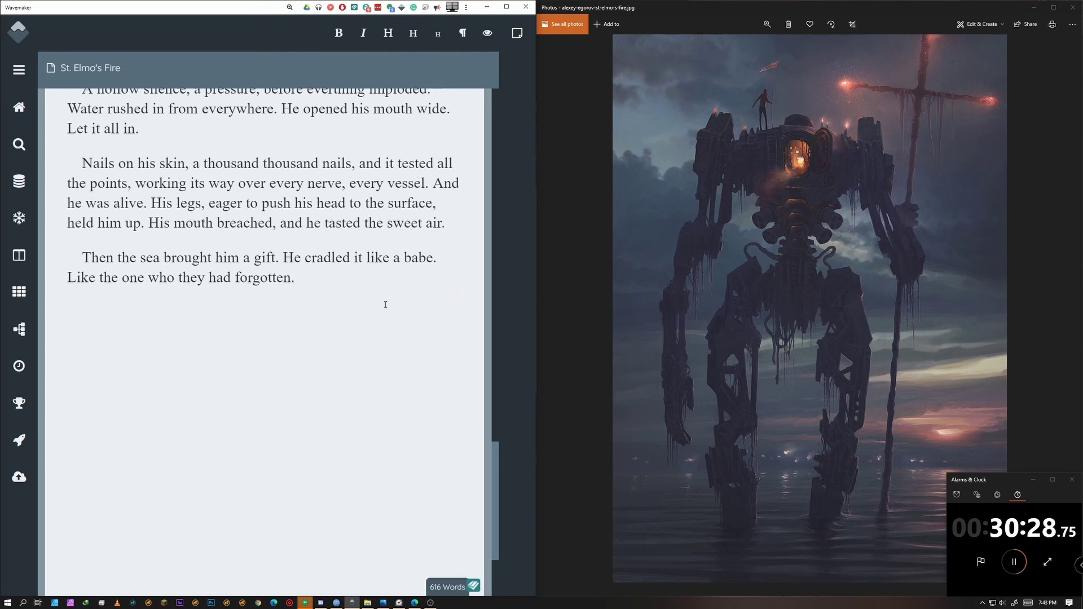
Add "He went to kiss the forehead, but his lips passed through where it should be, and once again, he tasted blood." and start a paragraph.
text(. He went to kiss the forehead, but his li)
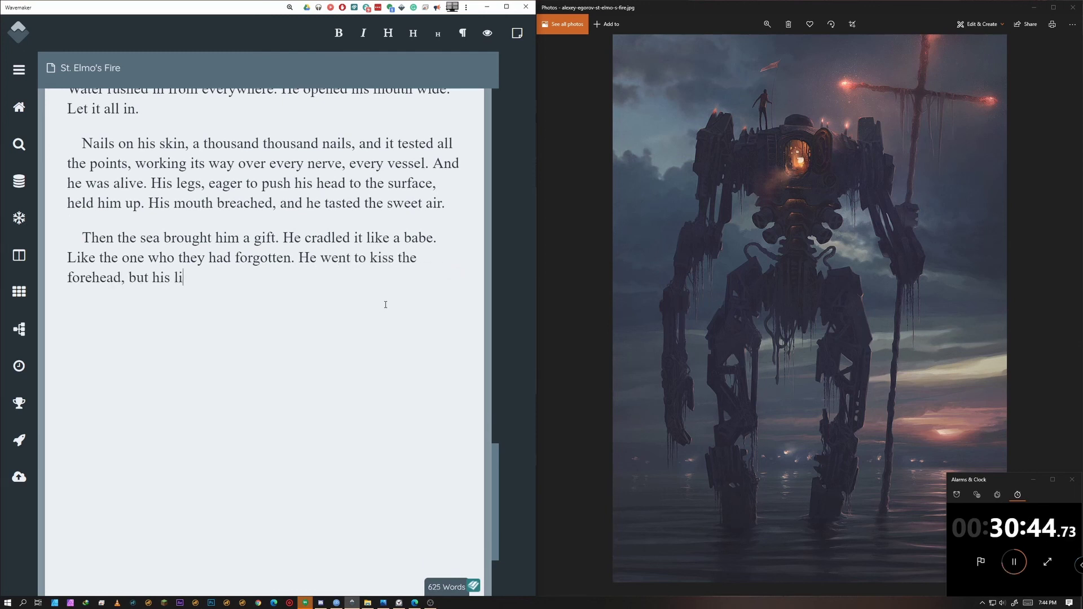
text(ps passed through where it should be, and once again, he tasted blood.)
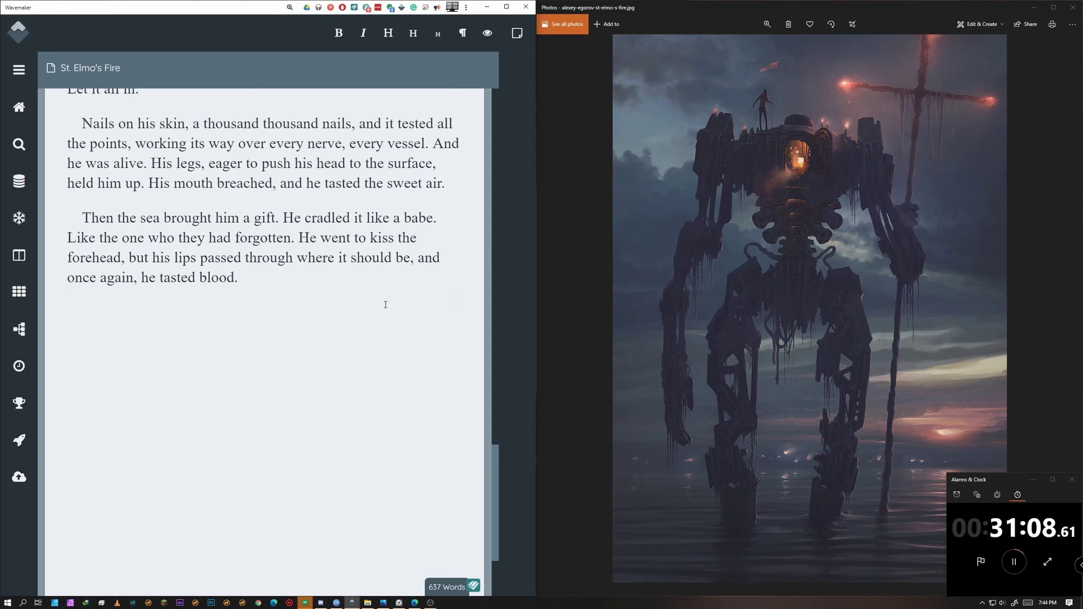
key(Return)
Write "His didn't command his teeth to chew, but they did. Ravenously." in the new paragraph.
text(His teeth)
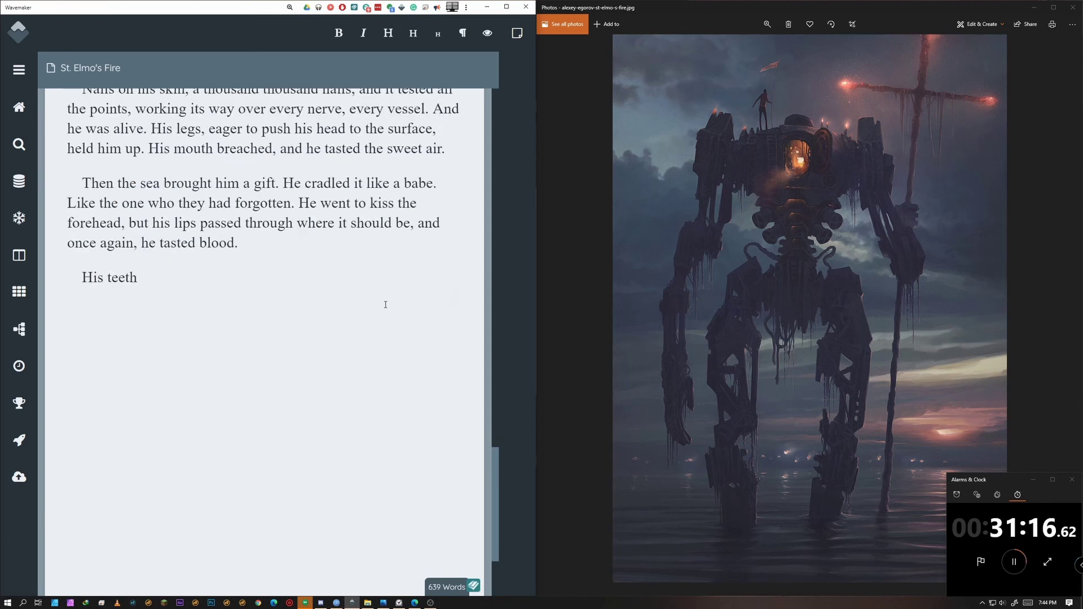
key(ctrl+BackSpace)
text(didn't command his teeth to chew, but they did. )
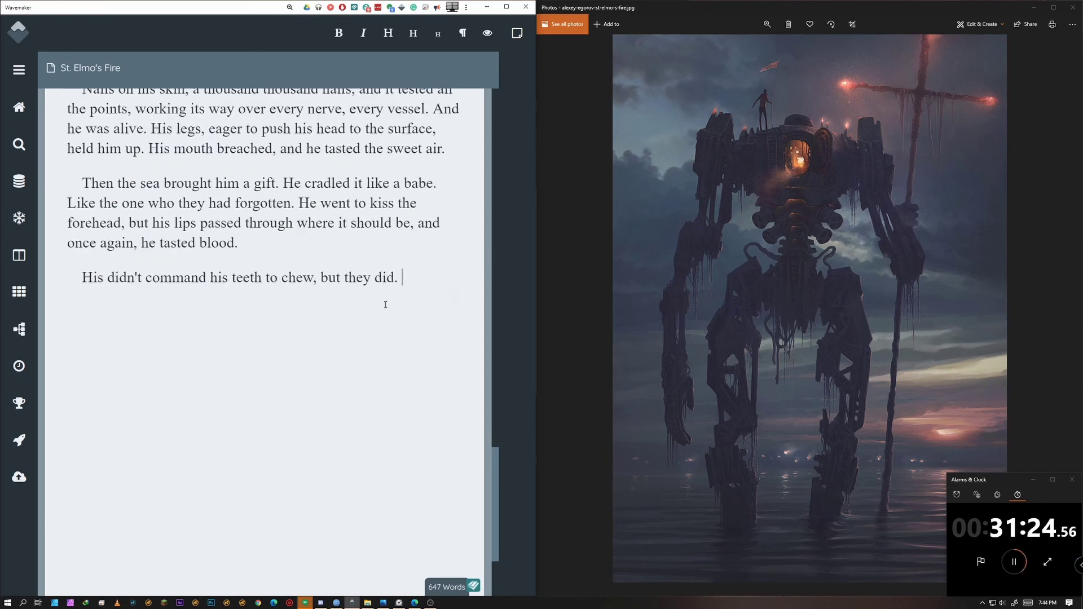
text(Ravenously.)
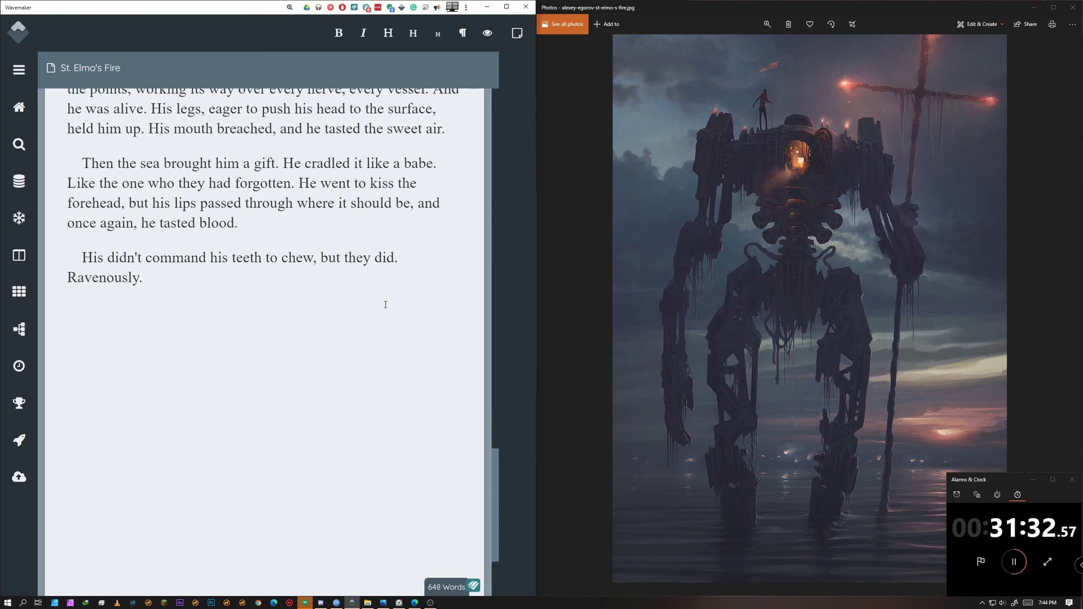
Add the sentence "Eyes rolled back in pleasure, he swallowed the sweet matter.".
text( His ey)
key(ctrl+BackSpace)
key(ctrl+BackSpace)
text(Eyes rolled )
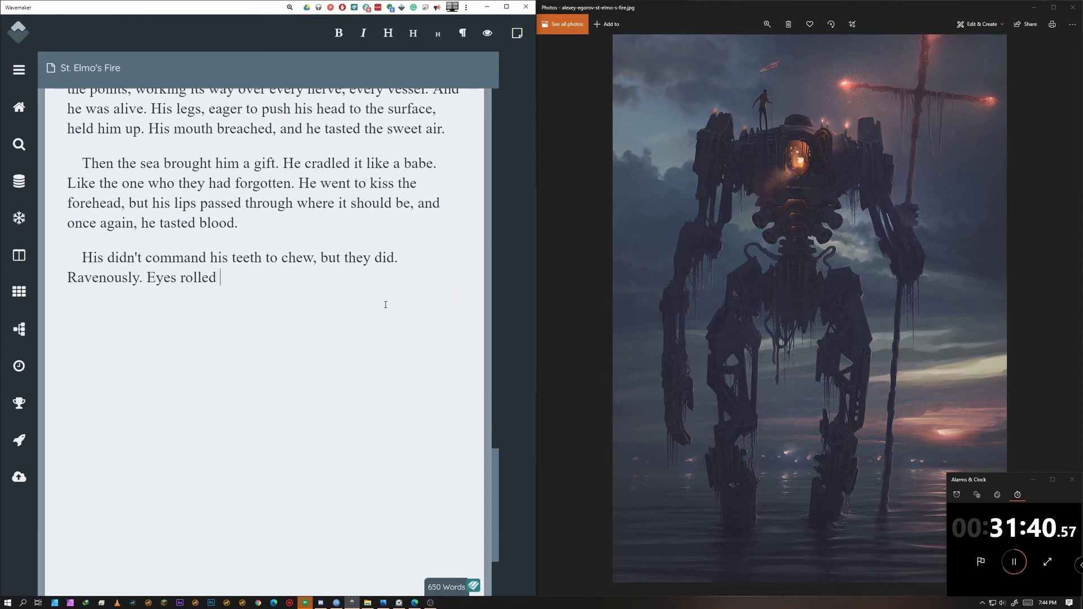
text(back in pleasure, he swallowed the)
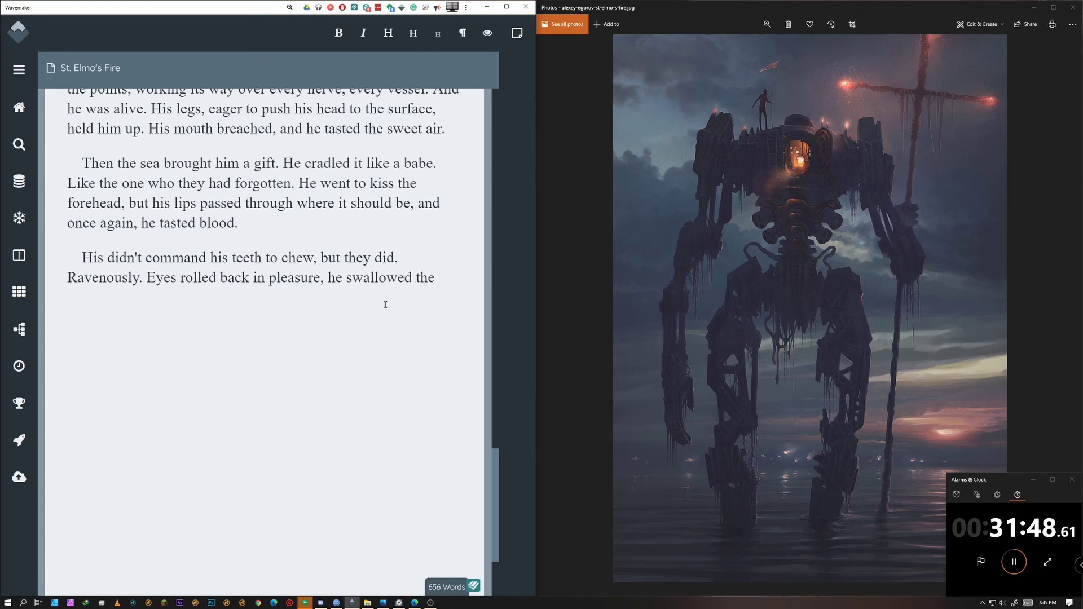
text( sweet matter.)
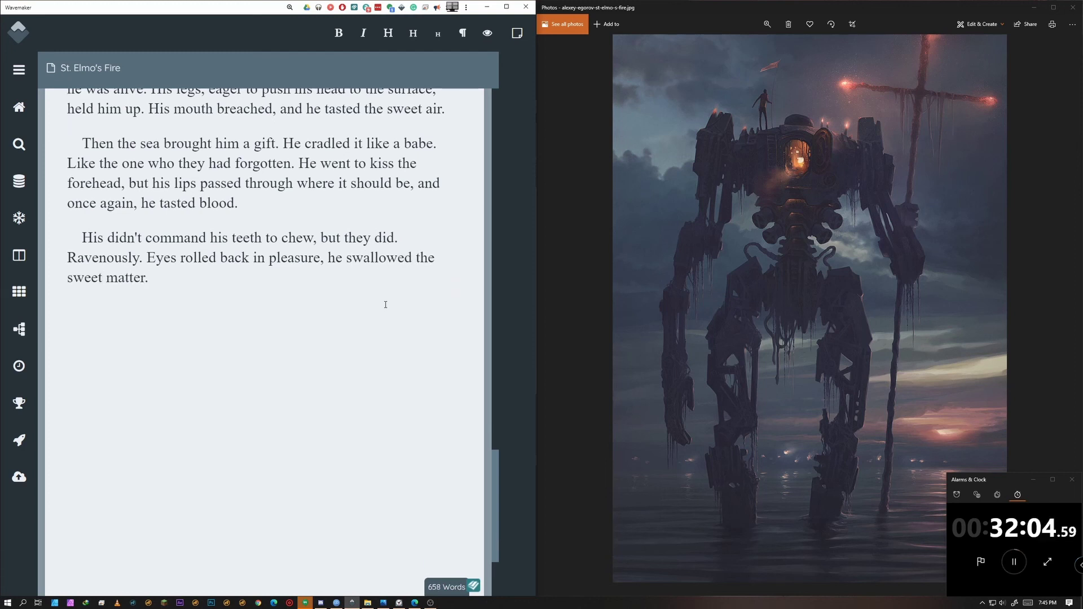
Write "Gah--" in quotation marks as its own line and start another paragraph with "A bit of bone perhaps".
key(Return)
text("Gah--")
key(Return)
text(A bit of bone perhaps)
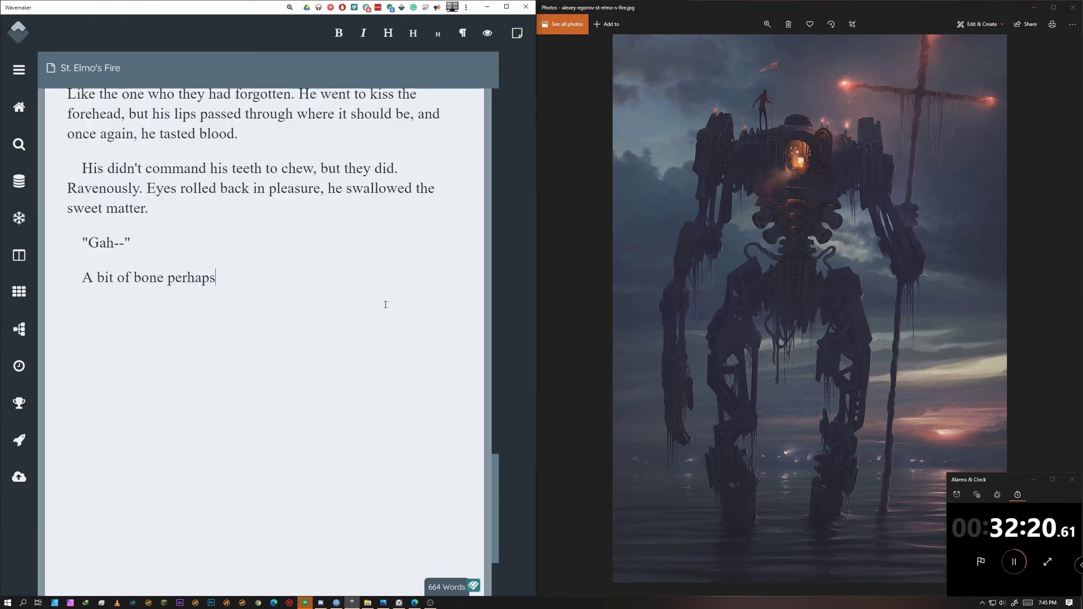
Replace the "Gah--" line and reword the paragraph as "He gagged. A bit of bone lodged in his throat. So this is how he would die.".
text(, lodged in his throa)
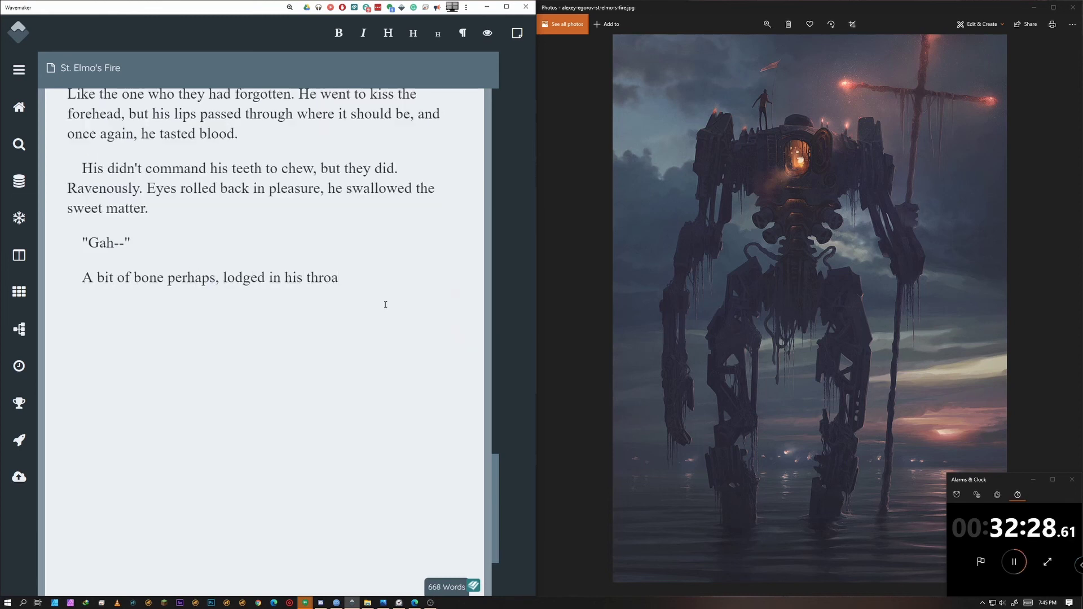
key(BackSpace)
key(BackSpace)
key(BackSpace)
key(BackSpace)
key(BackSpace)
key(BackSpace)
key(BackSpace)
key(BackSpace)
key(BackSpace)
key(BackSpace)
key(BackSpace)
key(BackSpace)
key(BackSpace)
key(BackSpace)
key(BackSpace)
key(BackSpace)
key(BackSpace)
key(BackSpace)
key(BackSpace)
key(BackSpace)
text(lodged in his throat. So this i)
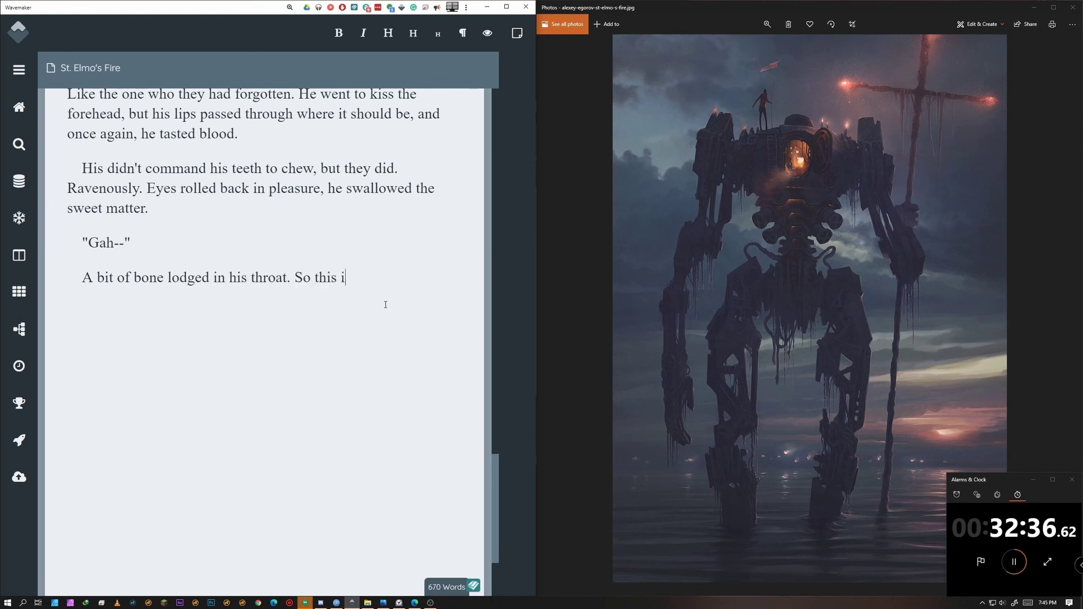
text(s how he would die.)
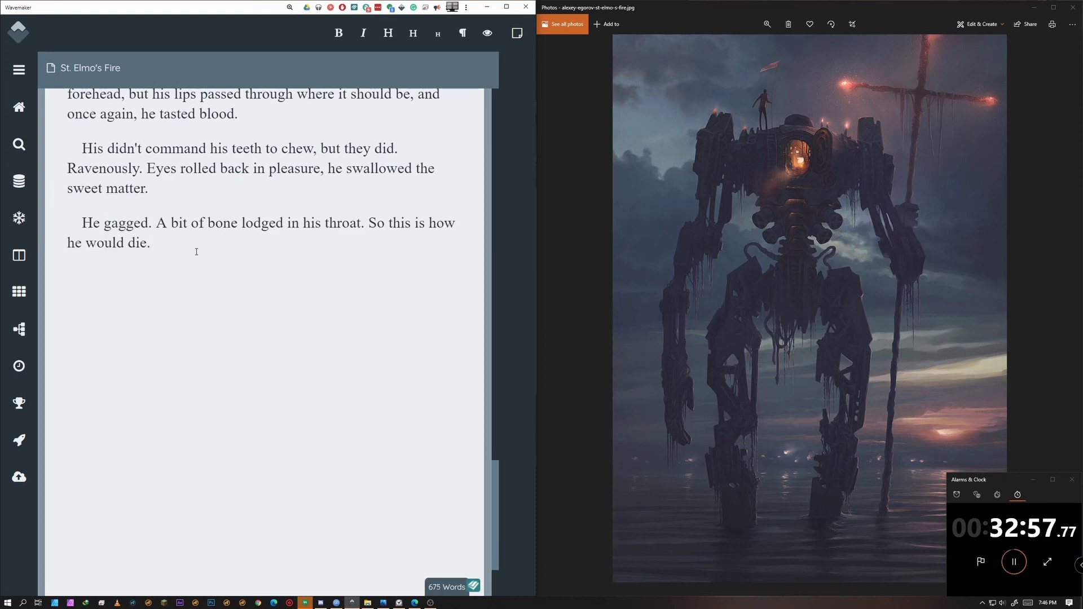
Add "The muscles there worked like the legs of a millipede, working the shape down" to the paragraph.
text(The muscles ther)
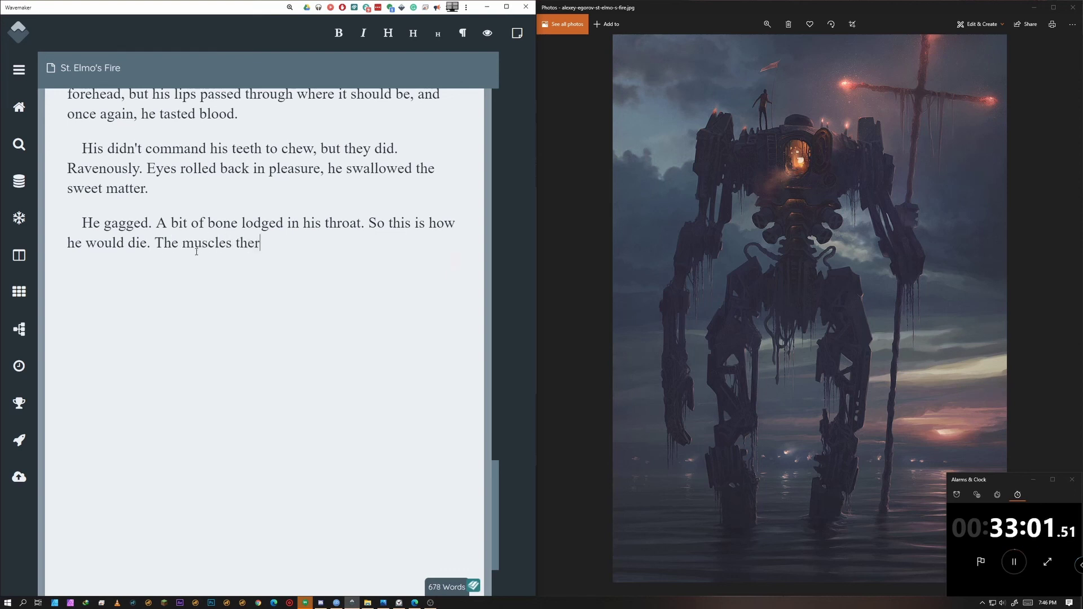
text(e worked like the legs of a millipede)
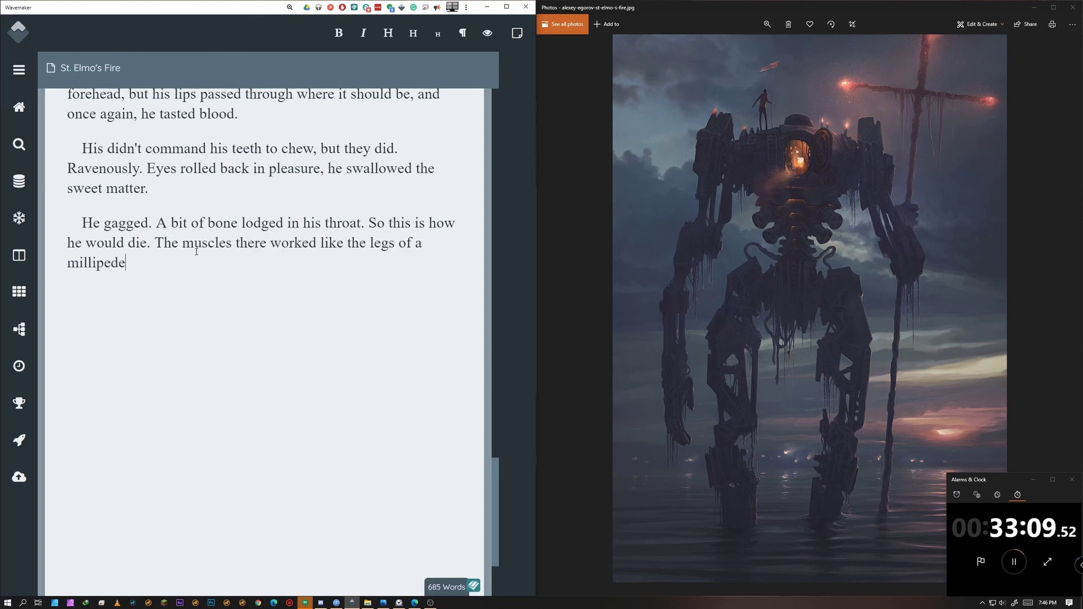
text(, working the shape down)
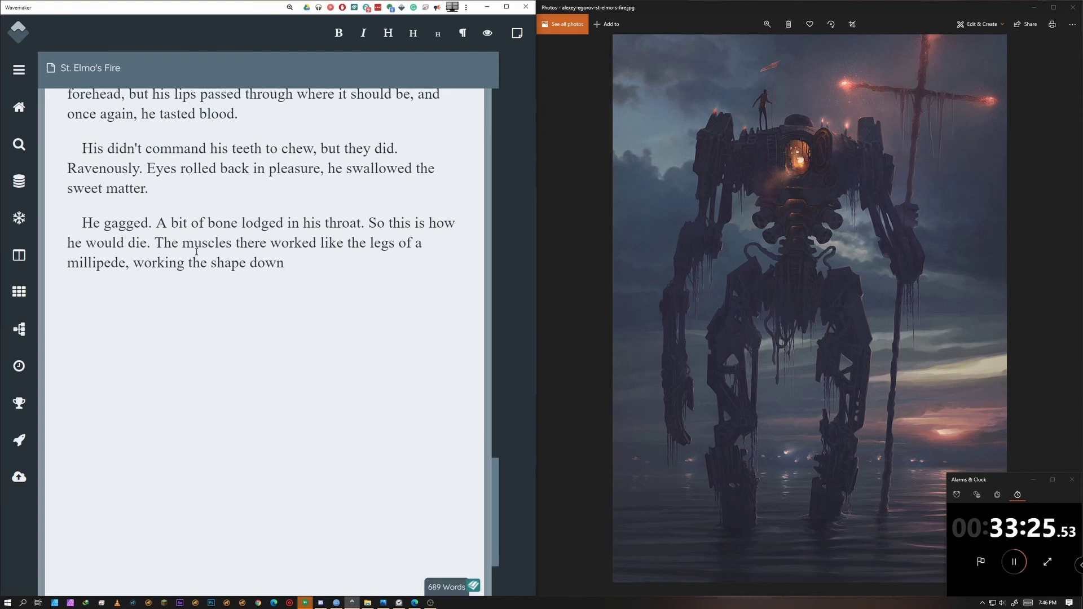
Add "The shape was wrong, smooth, spherical. His throat empty for so long, he could sense every angle of its surface.".
text(.  The shape was wrong, sm)
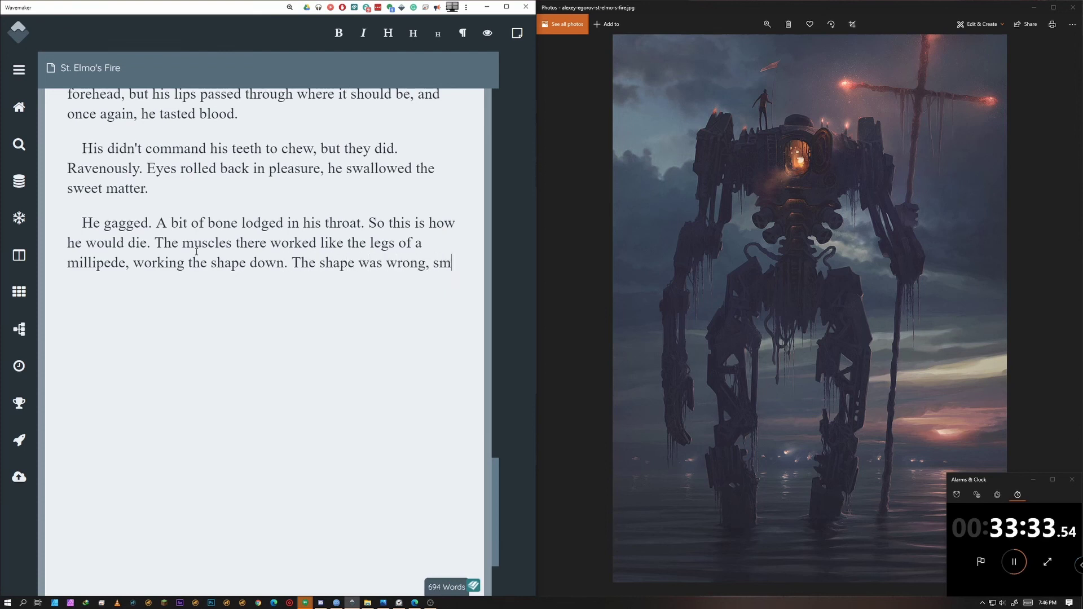
text(ooth, spherical. His throat empty for so lon)
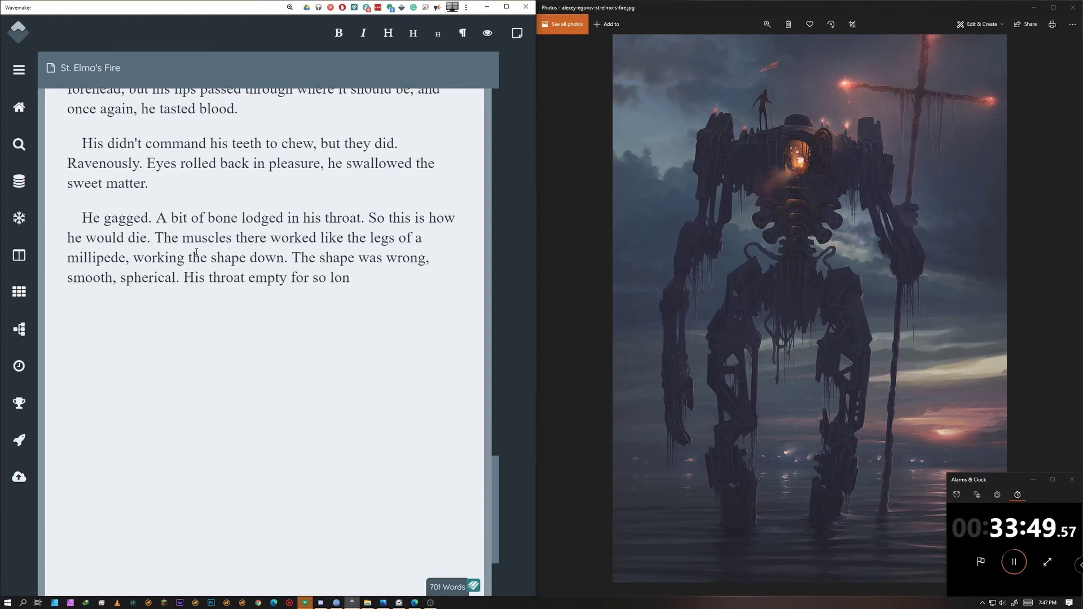
text(g, he could sense every angle of its surface.)
Start a new paragraph with "Then something smashed against his tomb".
key(Return)
text(Then a)
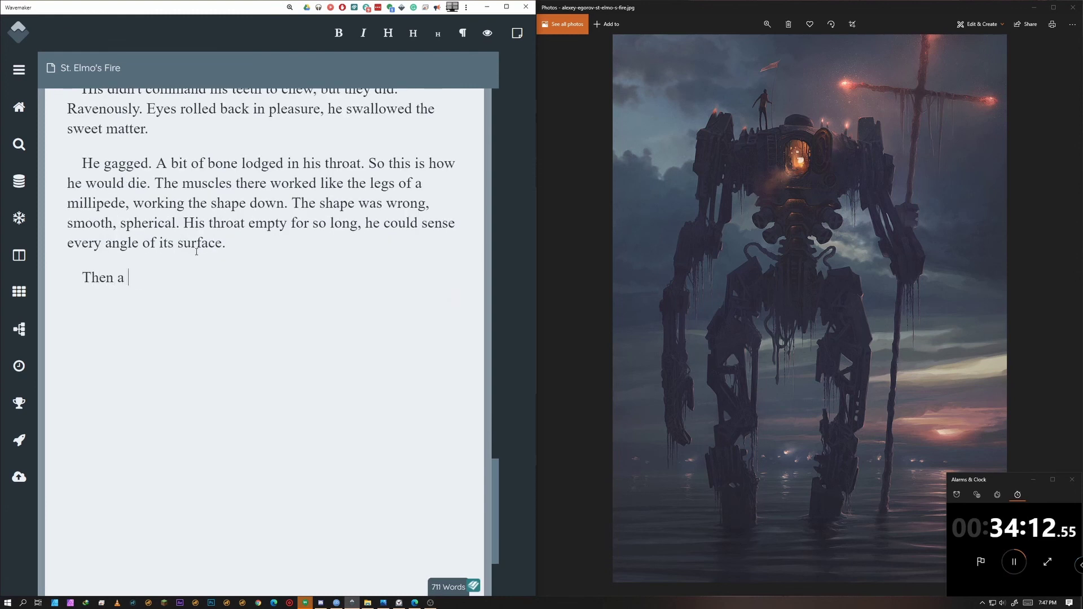
key(BackSpace)
key(BackSpace)
text(the)
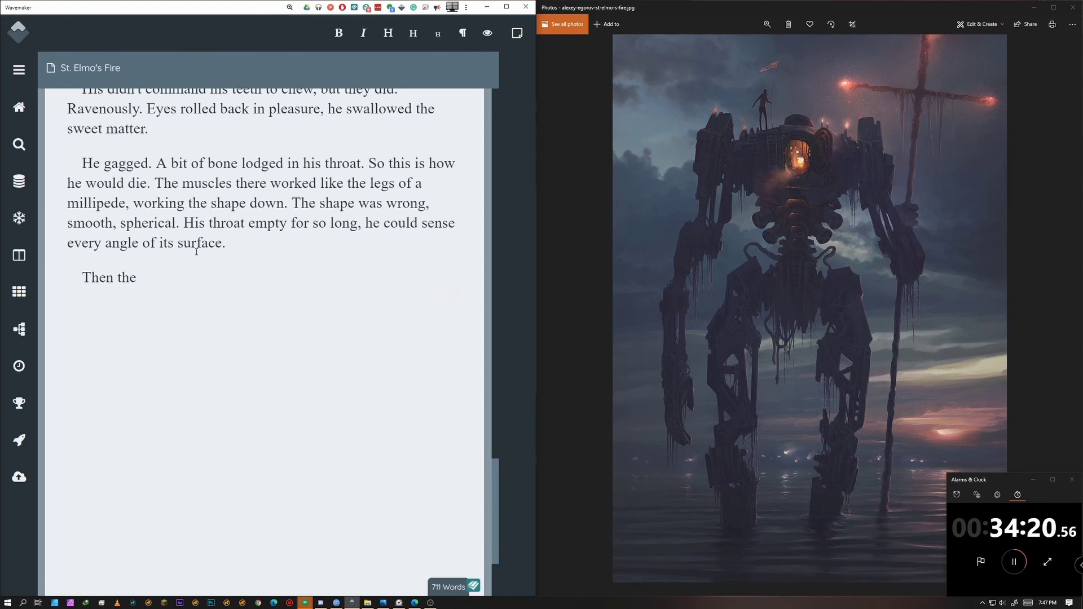
text( cockpit hea)
key(ctrl+BackSpace)
key(ctrl+BackSpace)
key(ctrl+BackSpace)
text(something smashed against his tomb and)
key(BackSpace)
key(BackSpace)
key(BackSpace)
key(BackSpace)
key(BackSpace)
Continue the sentence with ", and he was thrown forward, nearly out of the water to the waist and the opposite wall".
text(, and he was thrown forward, nearly out of th)
key(BackSpace)
key(BackSpace)
key(BackSpace)
key(BackSpace)
key(BackSpace)
key(BackSpace)
key(BackSpace)
key(BackSpace)
text(ut of the wat)
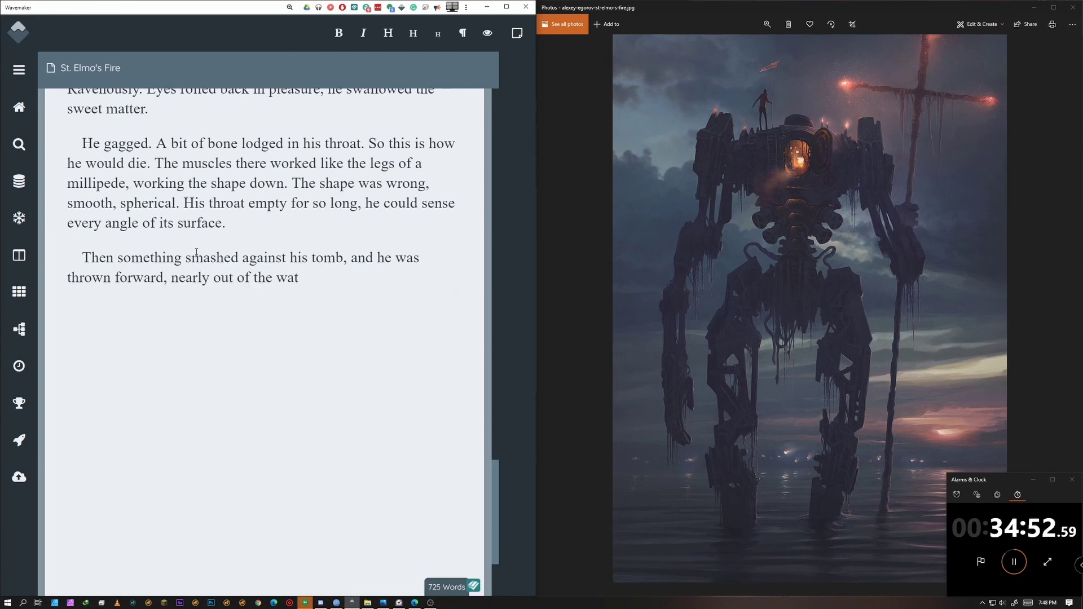
text(er to the w)
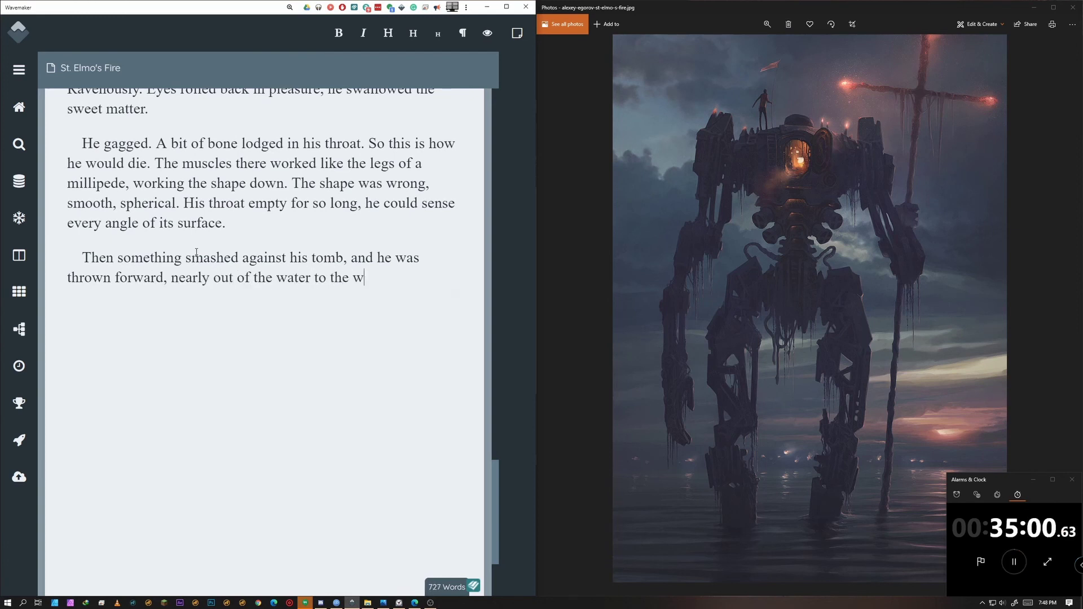
text(aist and the opposite wall)
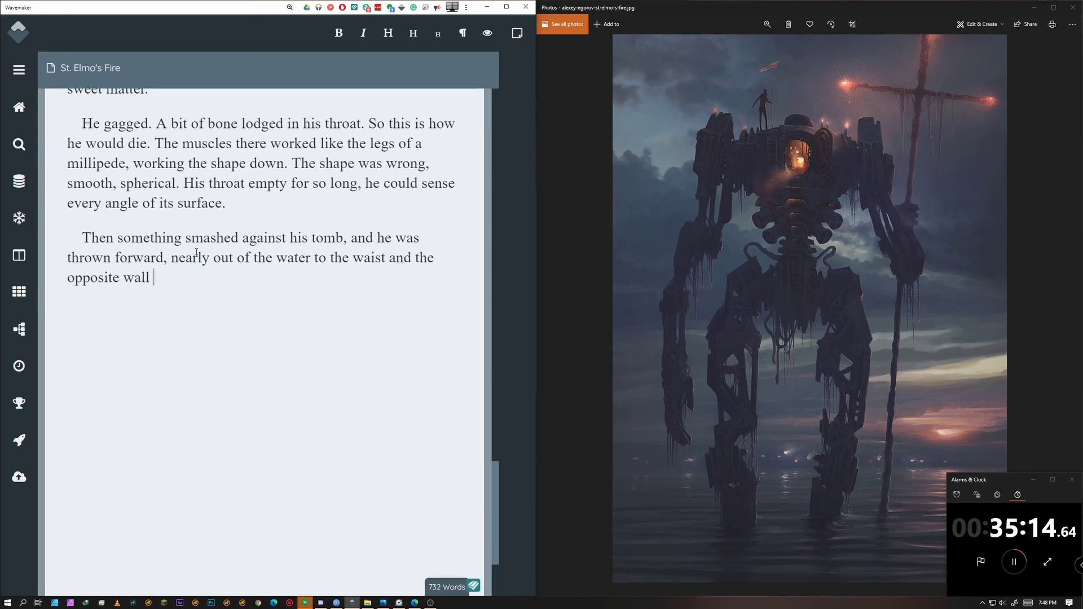
Put a comma after "waist" and finish the sentence with "and the opposite wall punched him in the chest.".
mouse_move(398, 276)
mouse_down()
mouse_move(387, 258)
mouse_move(399, 273)
mouse_move(412, 261)
mouse_move(385, 261)
mouse_up()
text(, and the oppos)
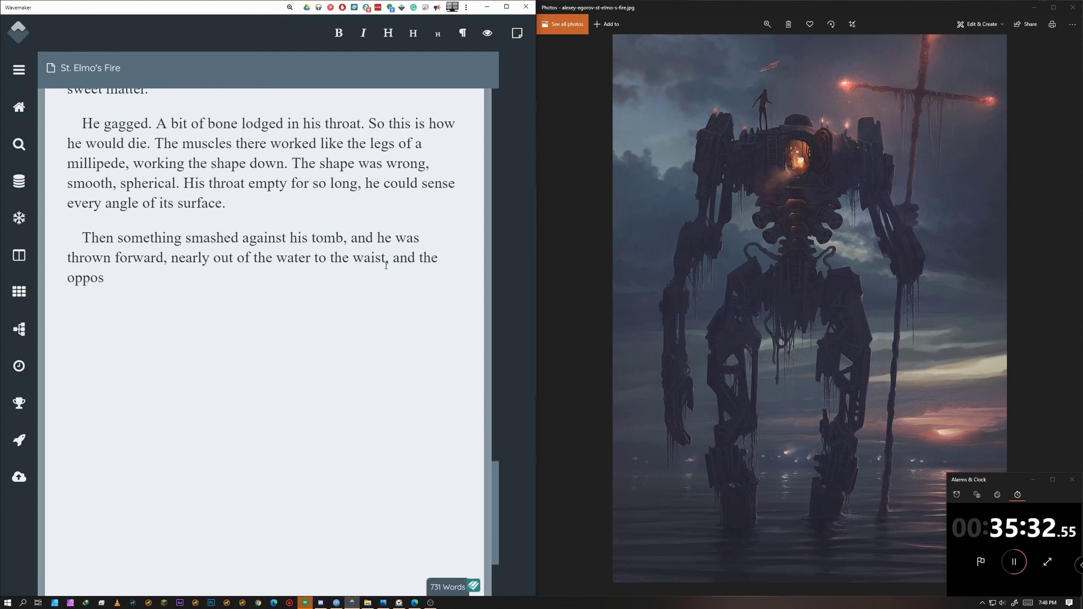
text(tite wall punched him in the chest.)
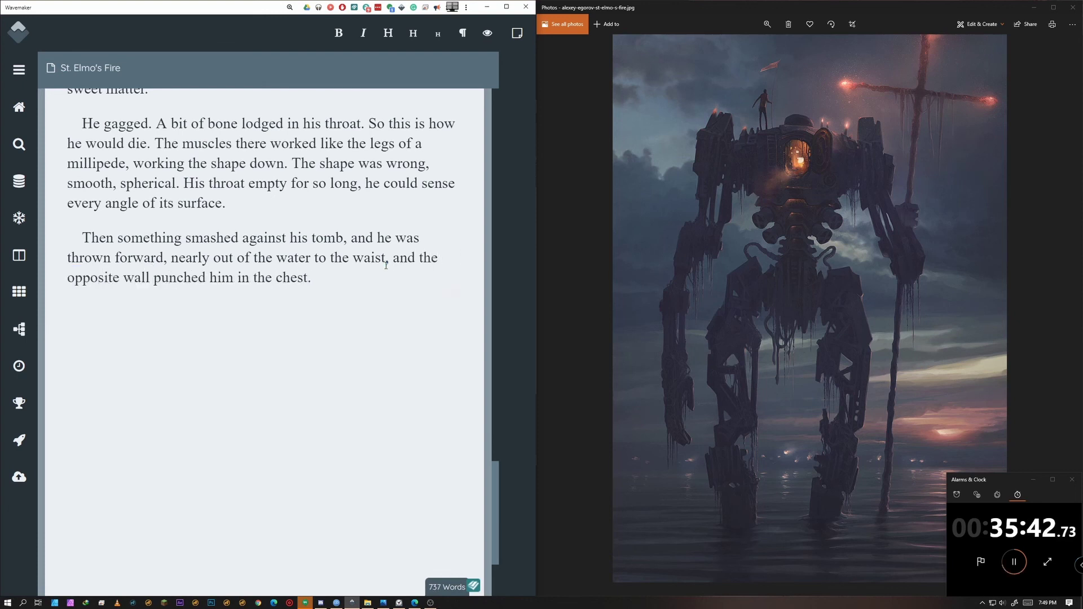
Start a new paragraph with "The shape was loose, tumbling in the air above, pristine, an unblemished".
key(Return)
text(The shape was loose, tumbling like a)
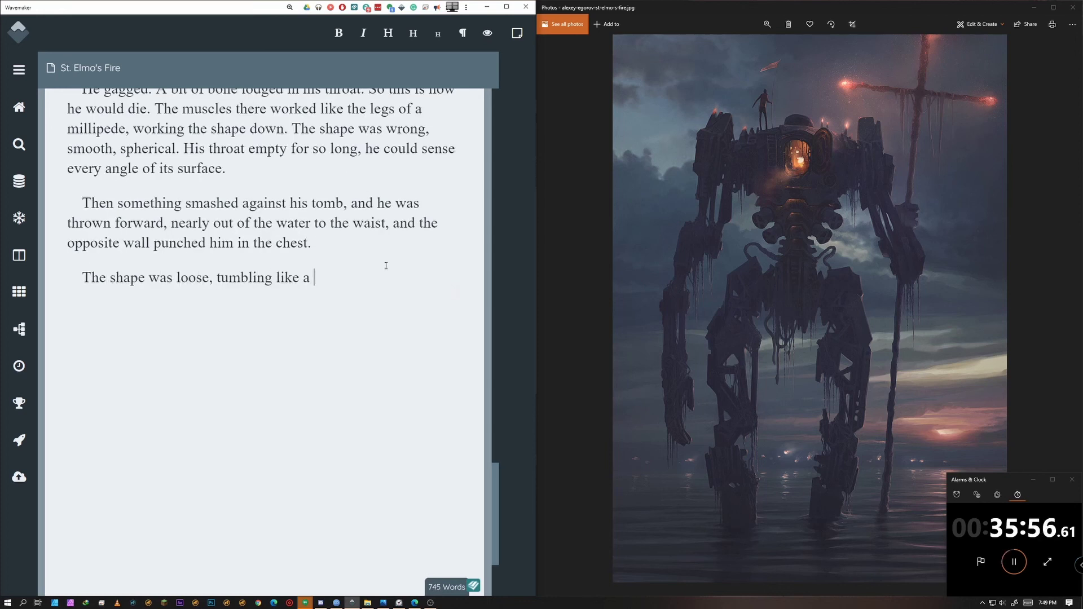
key(BackSpace)
key(BackSpace)
key(BackSpace)
key(BackSpace)
key(BackSpace)
key(BackSpace)
key(BackSpace)
text(in th)
text(e air above, pristine, an unblemished cryu)
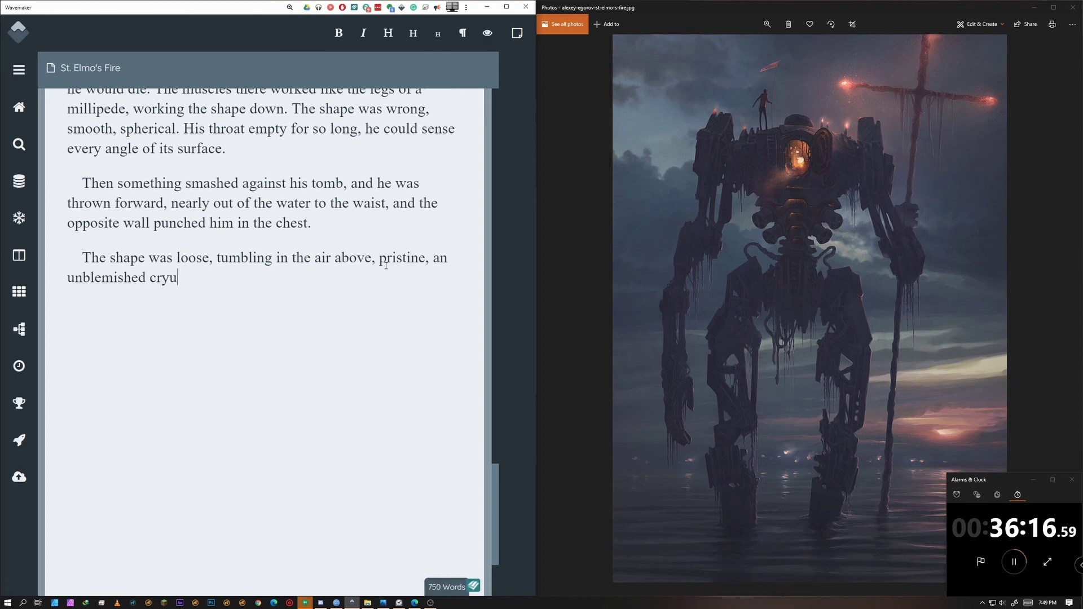
key(BackSpace)
text(stale)
key(BackSpace)
key(BackSpace)
key(BackSpace)
key(BackSpace)
key(BackSpace)
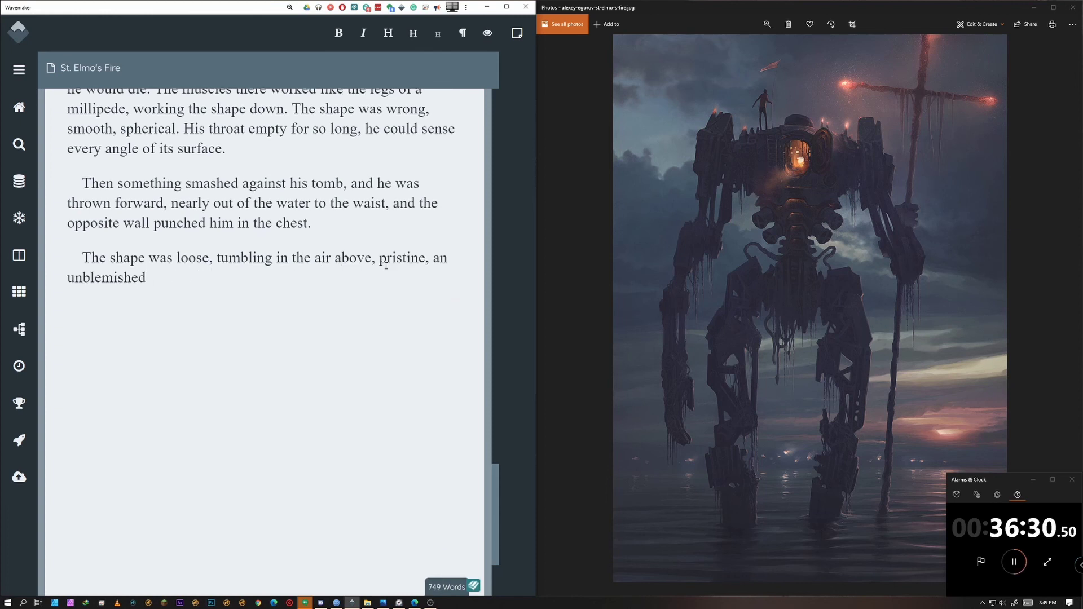
Finish the sentence with "sphere, except for two protrusions on either side, cylindrical, the piece to the puzzle.".
text(sphere, manufactured with)
key(BackSpace)
key(BackSpace)
key(BackSpace)
key(BackSpace)
key(ctrl+BackSpace)
text(except for two portru)
key(ctrl+BackSpace)
text(protrusions)
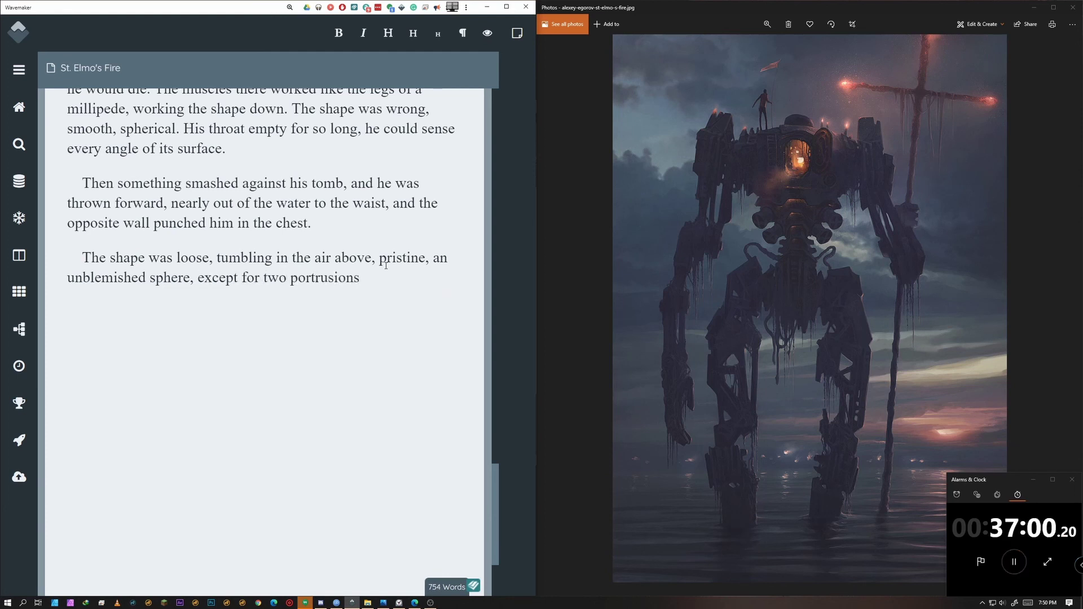
text( on either side, cylindrical)
text(, the piece to the puzzle.)
Write a new paragraph: "Dreamlike, floating, his arm that wasn't his arm, sprung up, his hand that wasn't his hand, grasping, getting hold, such a precious hold.".
key(Return)
text(Dreamlike, floating, his arm that wasn't his ar)
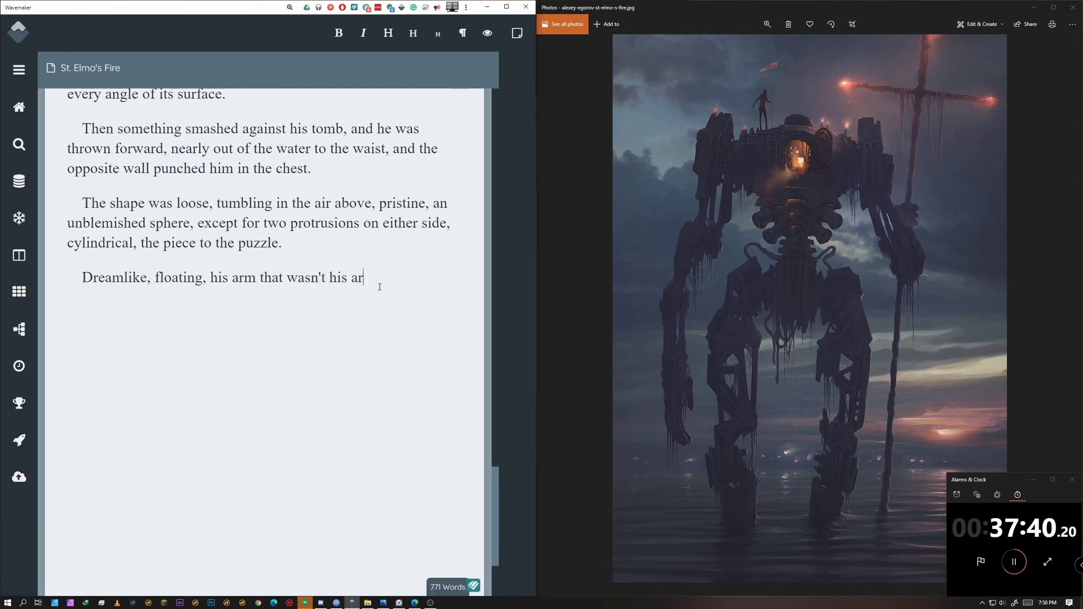
text(m, sprung up, his hand that wasn't his hand,)
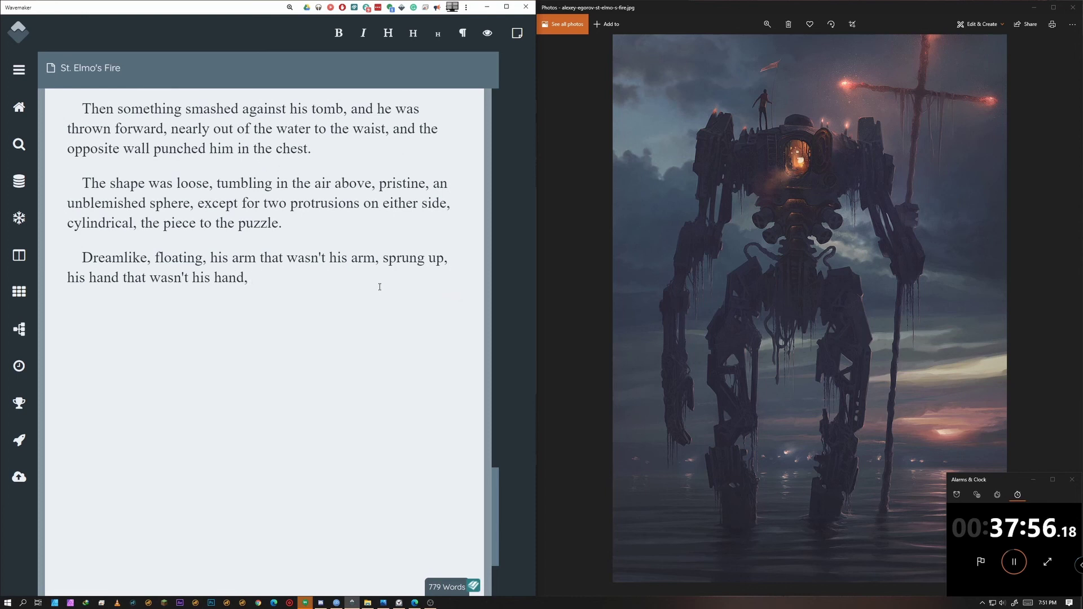
text( grasping, getting hold,)
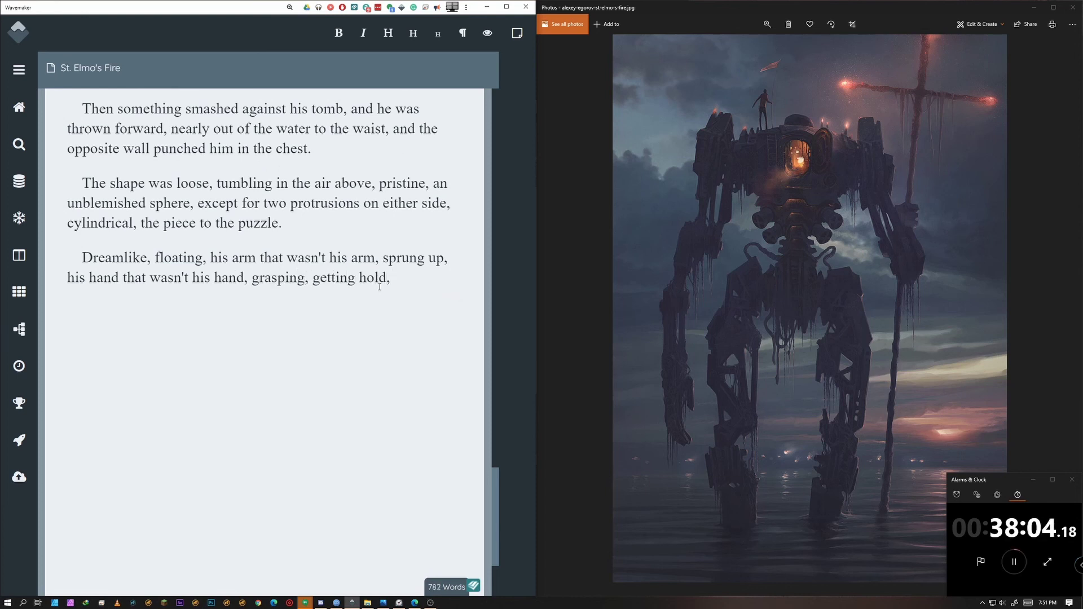
text( such a precious hol)
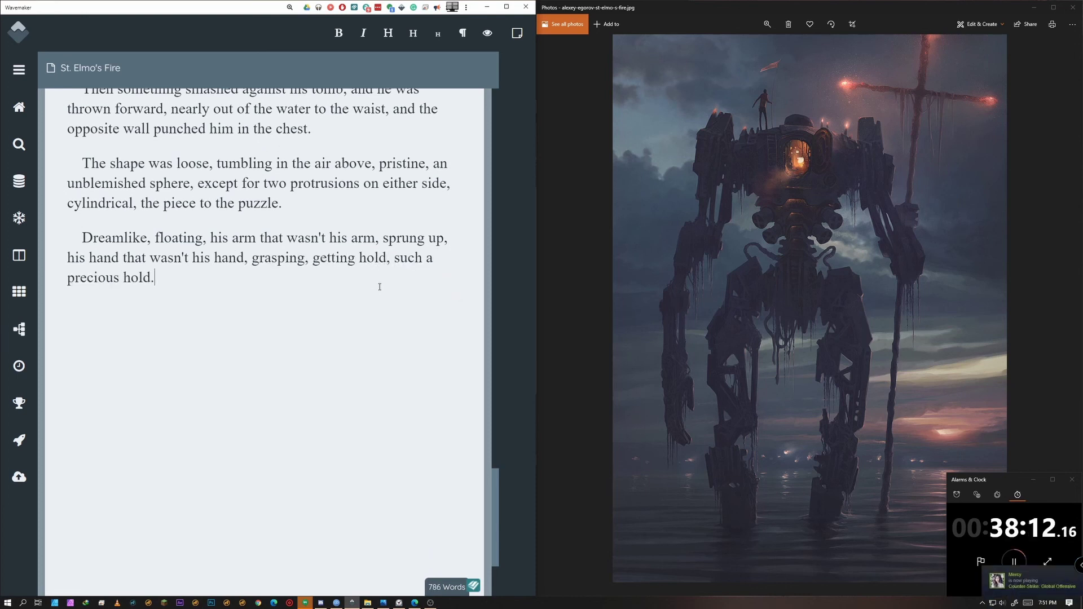
text(d.)
Start a new paragraph with "Those old gods wanted him to sing the name of the true God, because they rolled their great stones again,".
key(Return)
text(Those old god)
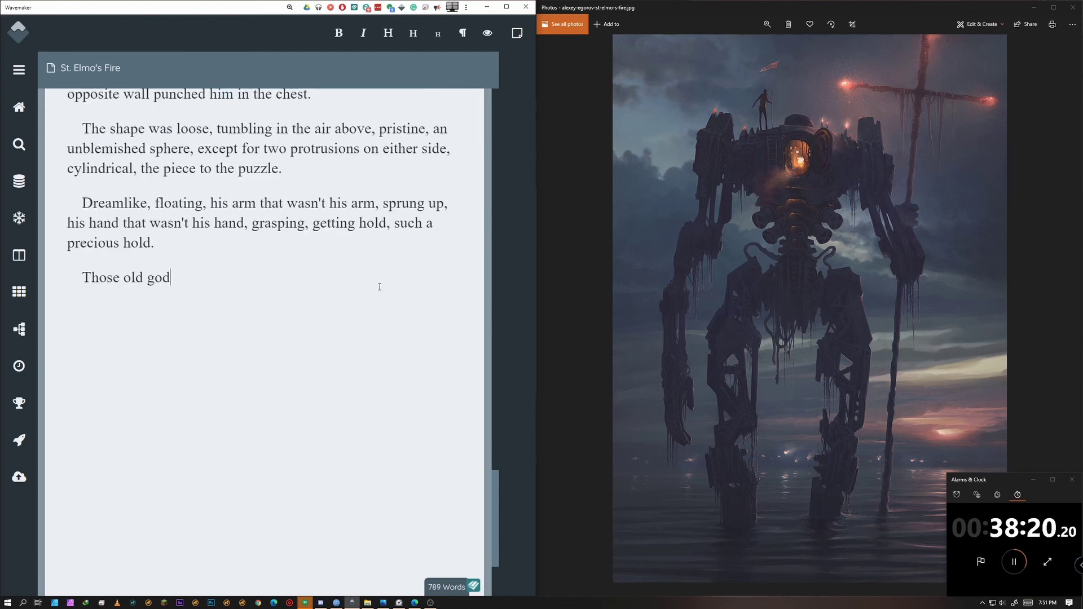
text(s wanted him to sing the name of the true )
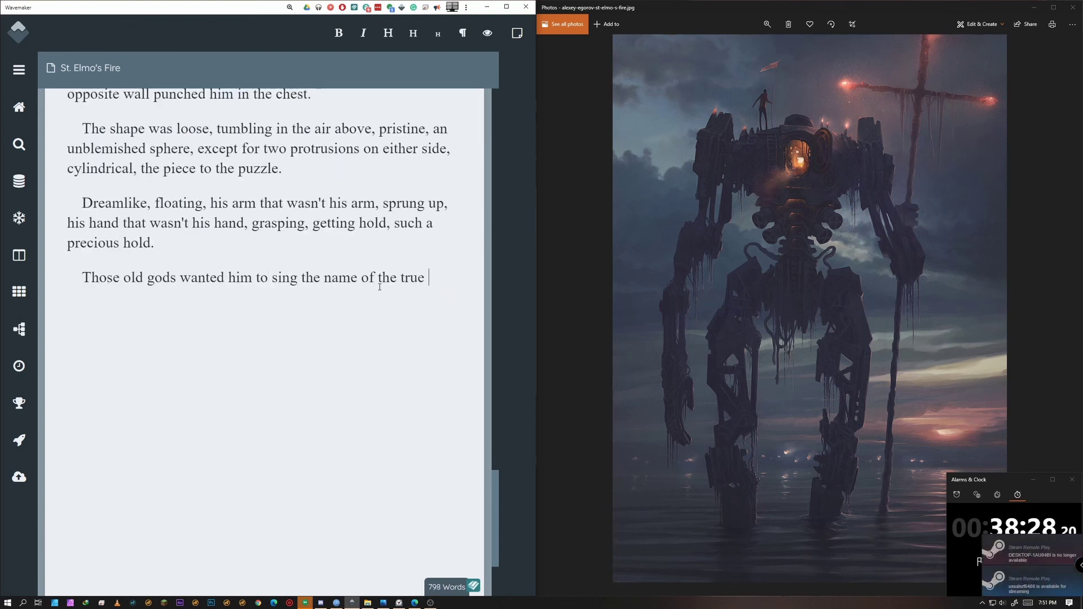
text(God, because they)
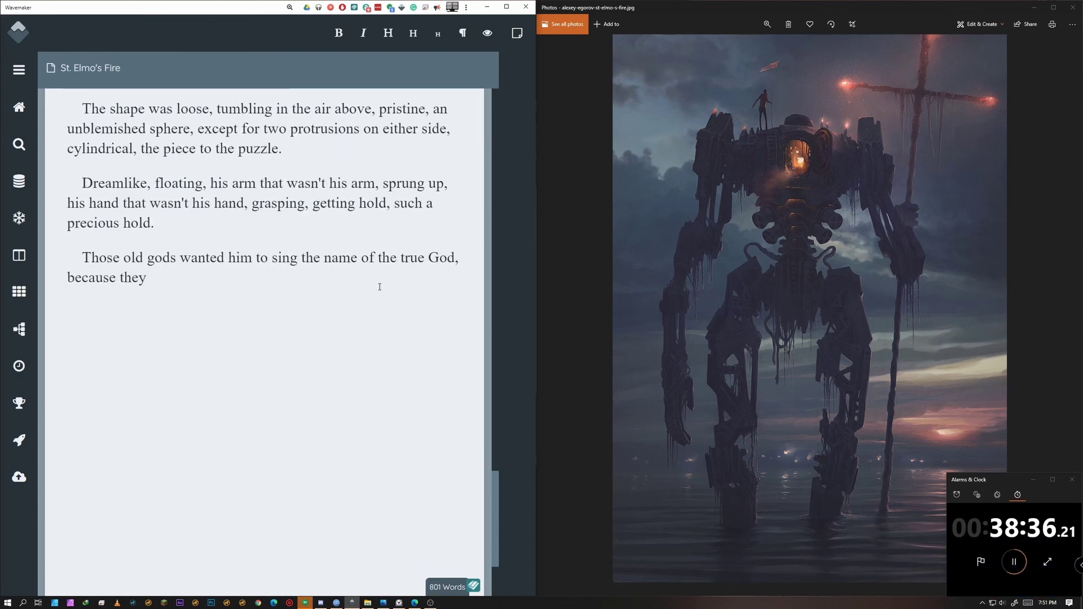
text( rolled their great stones again, mov)
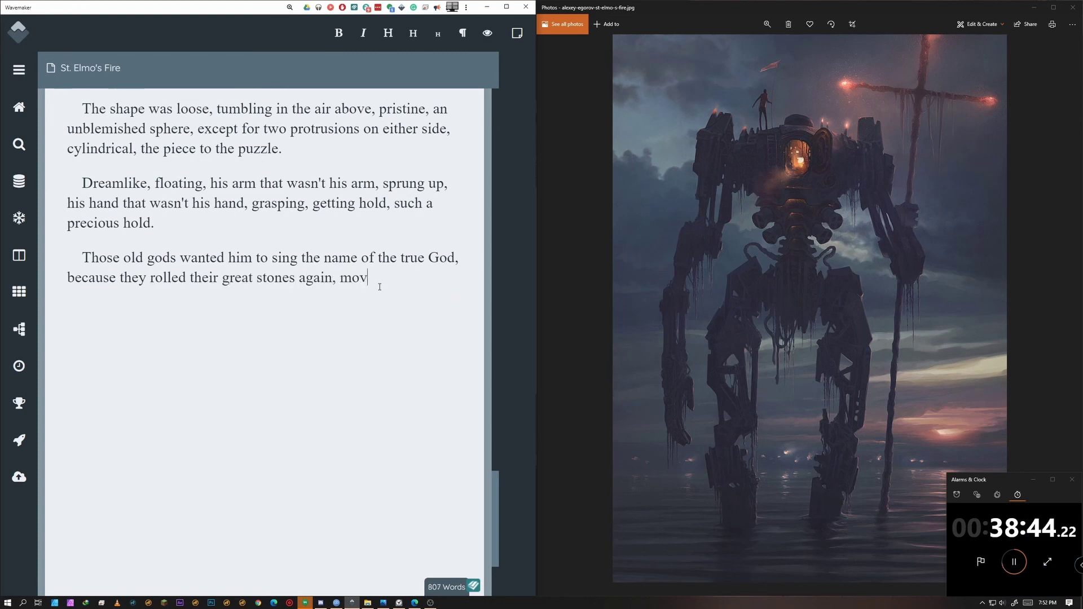
Continue with "moving the seat the opposite direction to throw him back in his bed of steel tentacles, so close to where he needed to be".
text(ing the seat the opposite direction to )
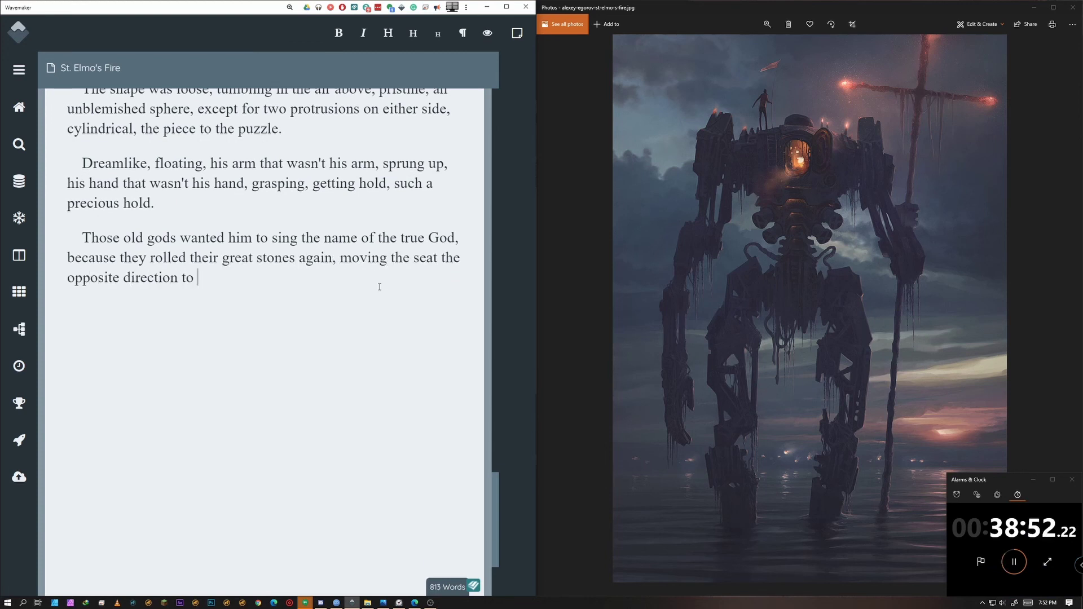
text(throw him back in his bed of )
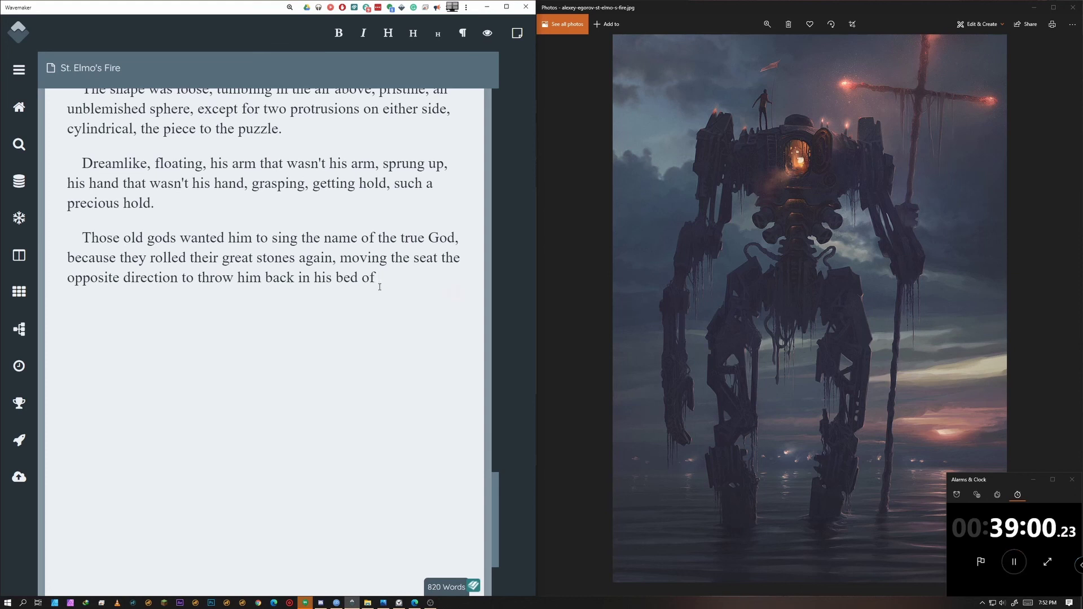
text(steel tentacles, so close to wher)
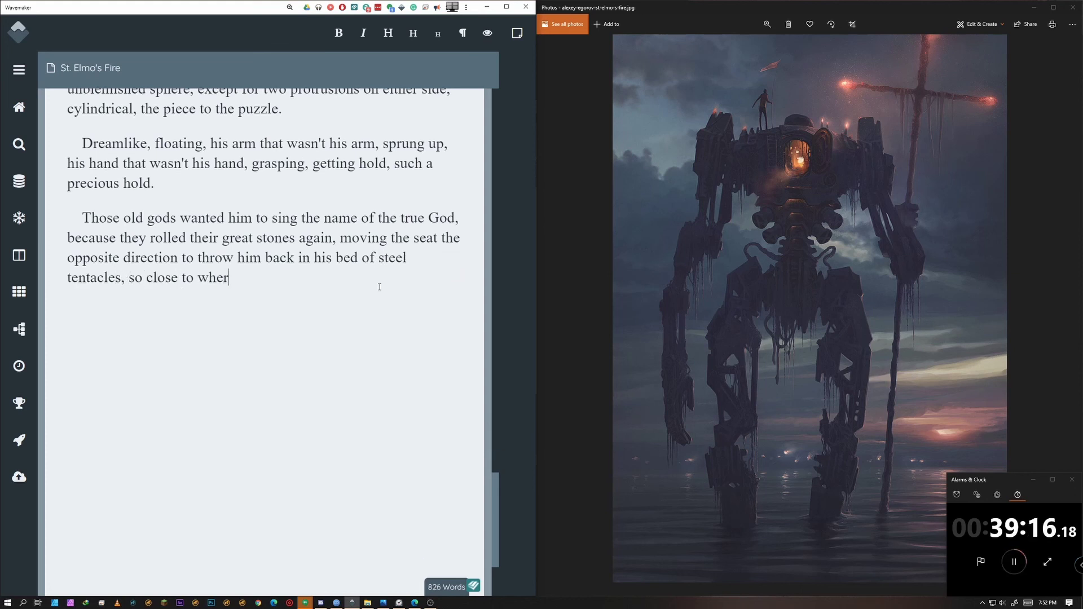
text(e he needed to be)
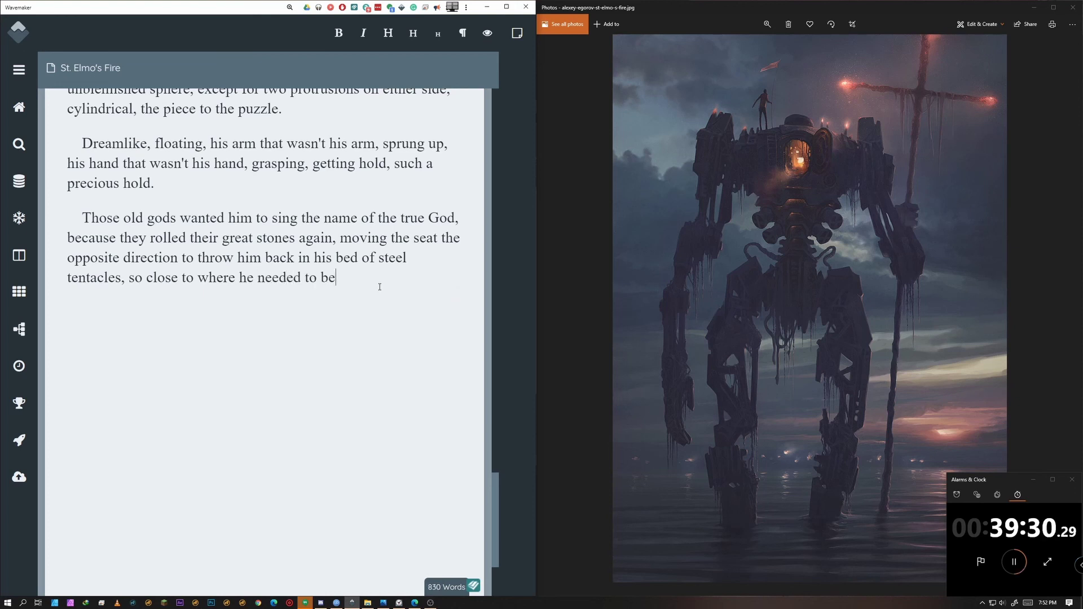
Correct "seat" to "sea" and replace the clause "so close to where he needed to be" with a new sentence beginning "They didn't".
click(435, 238)
key(BackSpace)
key(ctrl+shift+Left)
key(ctrl+shift+Left)
key(ctrl+shift+Left)
key(ctrl+shift+Left)
key(ctrl+shift+Left)
key(ctrl+shift+Left)
key(ctrl+shift+Left)
key(ctrl+shift+Left)
key(ctrl+shift+Left)
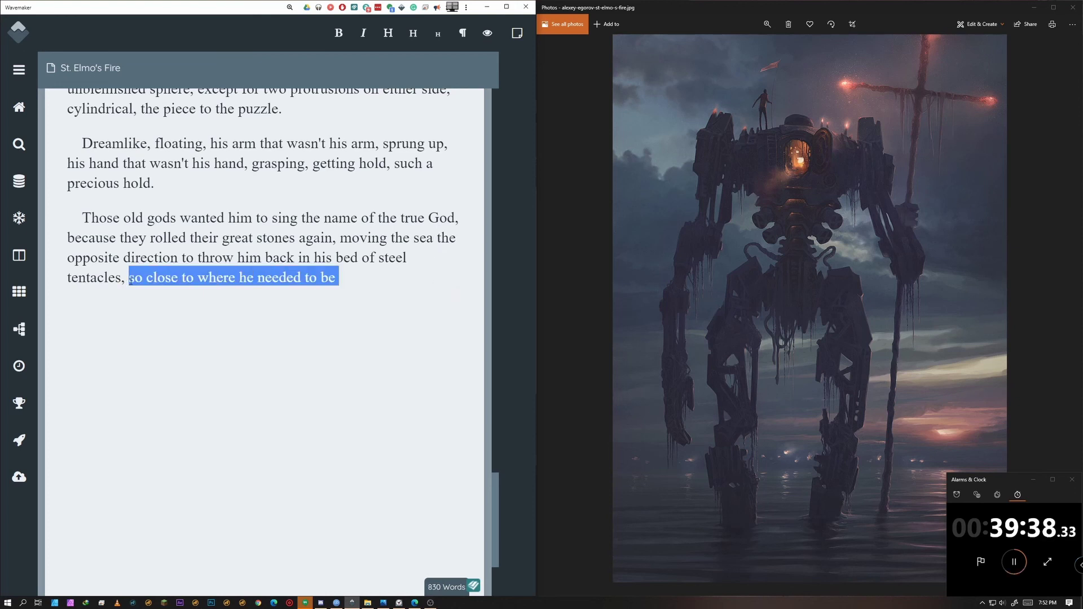
text(. They didn't )
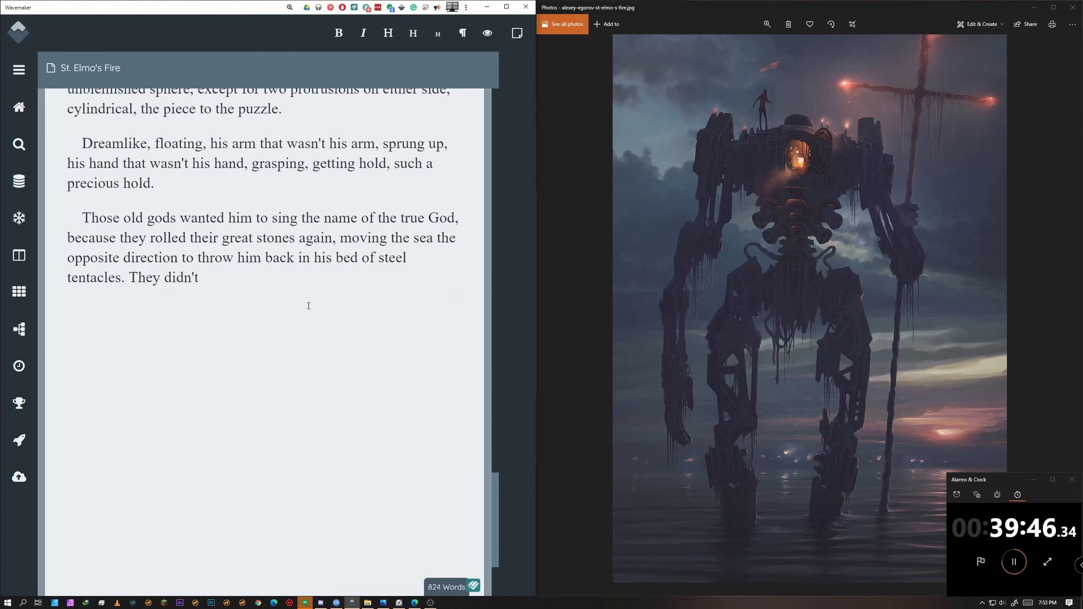
Finish the paragraph with "threaten to strangled him, though. They parted. Oh, what signs, what beautiful signs.".
text(threaten to strangled him, though. They parte)
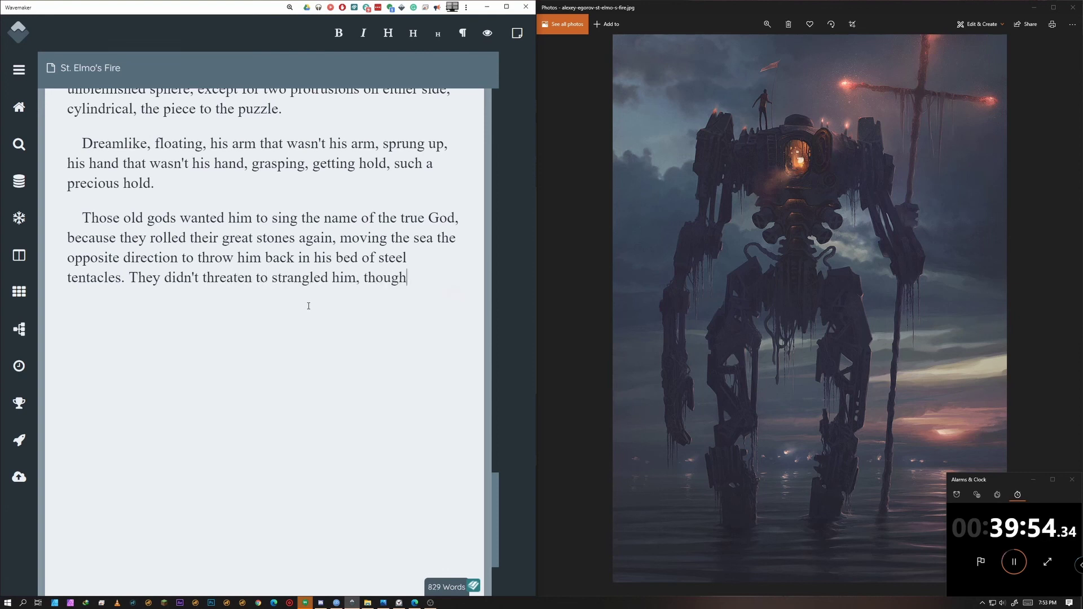
text(d)
text(. Oh, what signs, what beautiful signs.)
Write a new paragraph: "Invigorated with the hopes and dreams turned flesh of the other man in his belly, his fingers led the key to its mark.".
key(Return)
text(Invigorated with the hopp)
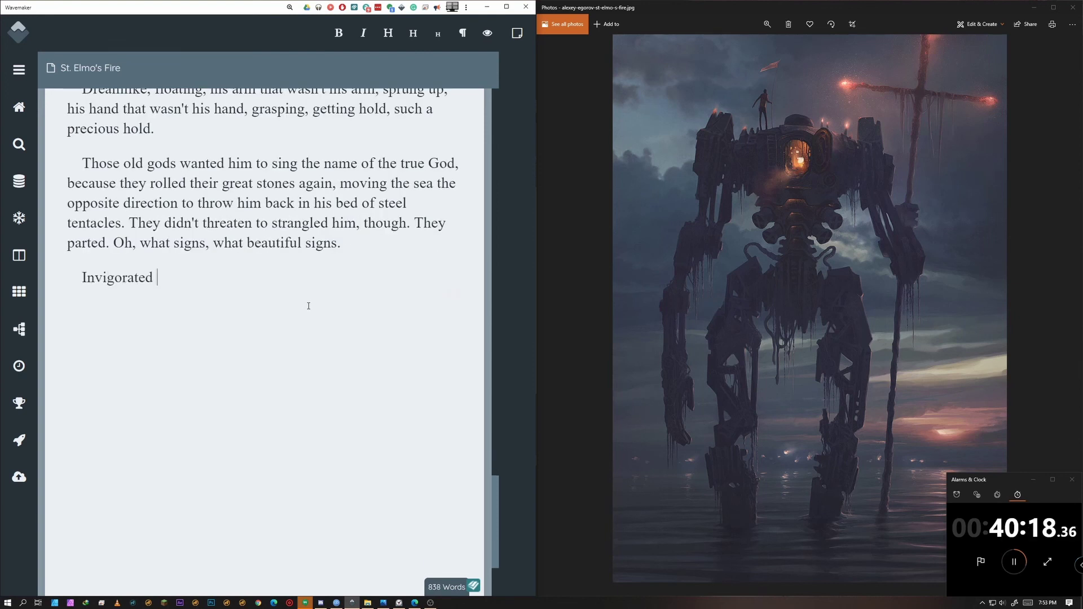
key(BackSpace)
text(es and dreams tu)
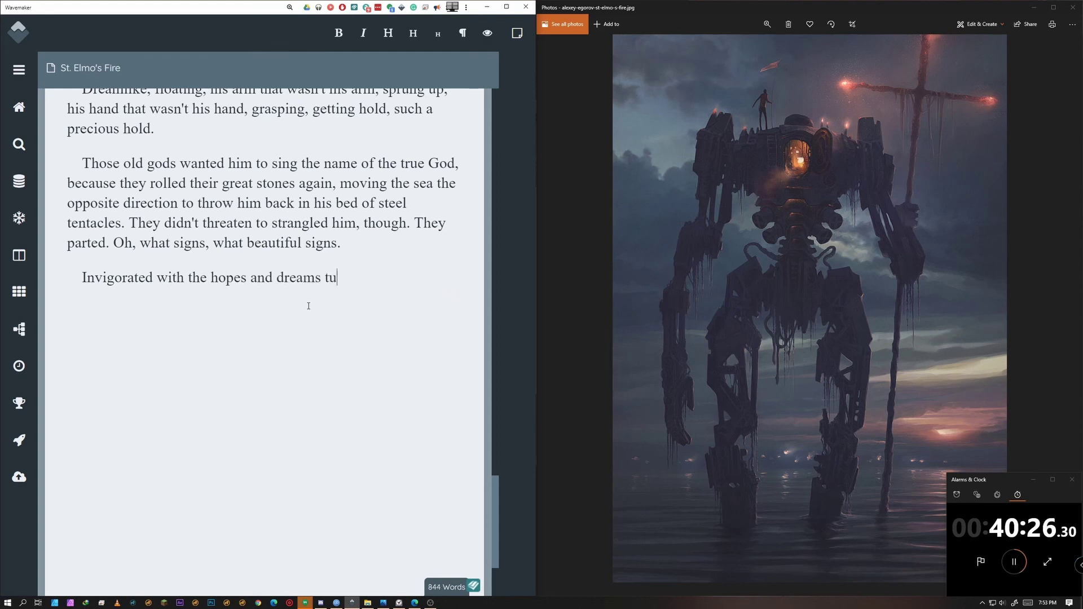
text(rned flesh of the other man in his belly, his fingers foun)
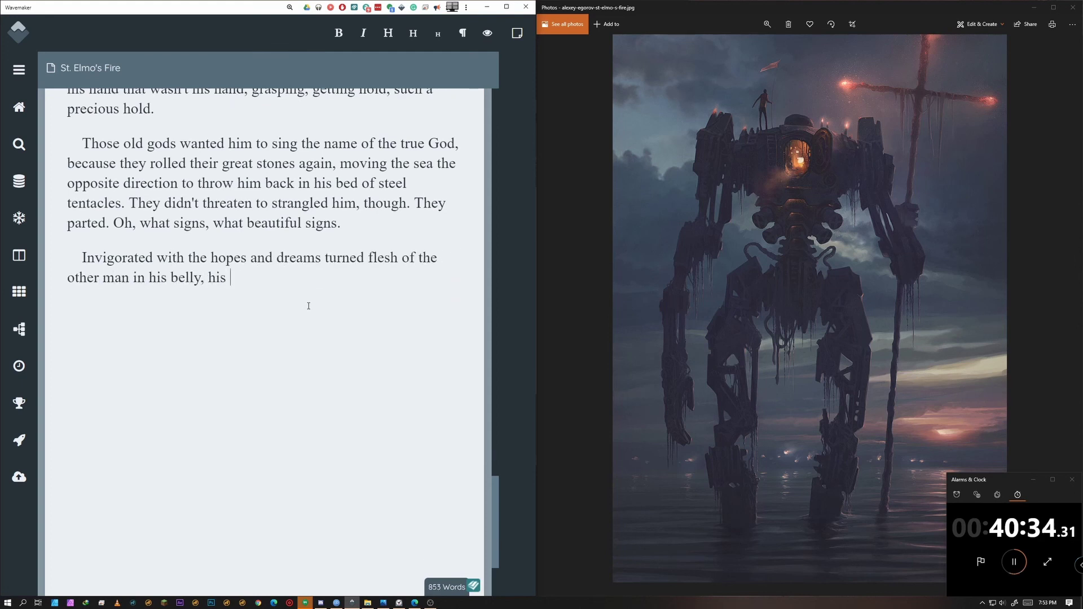
key(BackSpace)
key(BackSpace)
key(BackSpace)
key(BackSpace)
text(led the key to its ma)
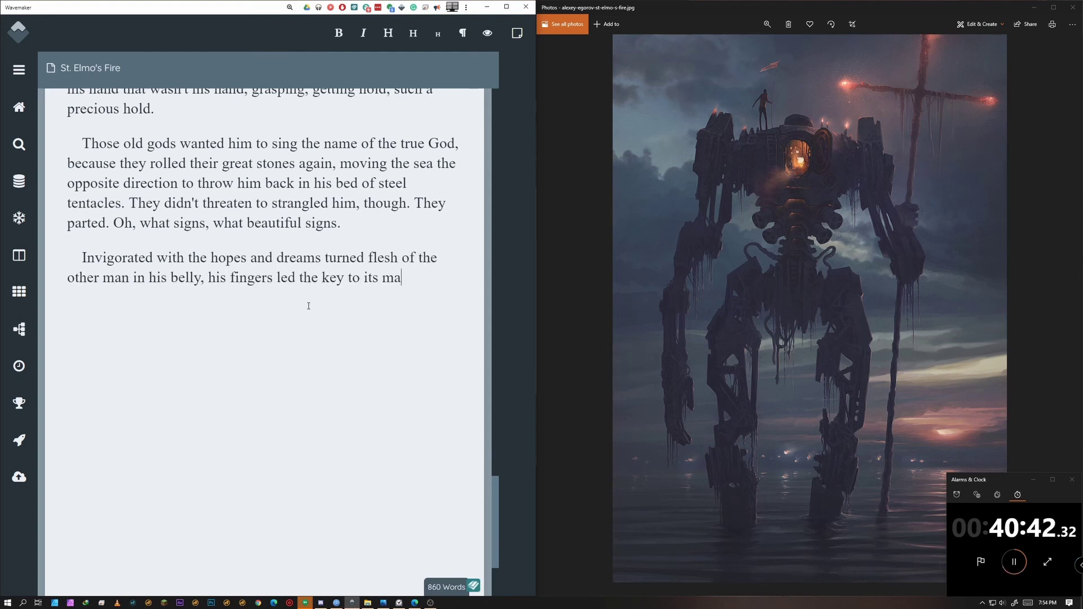
text(rk.)
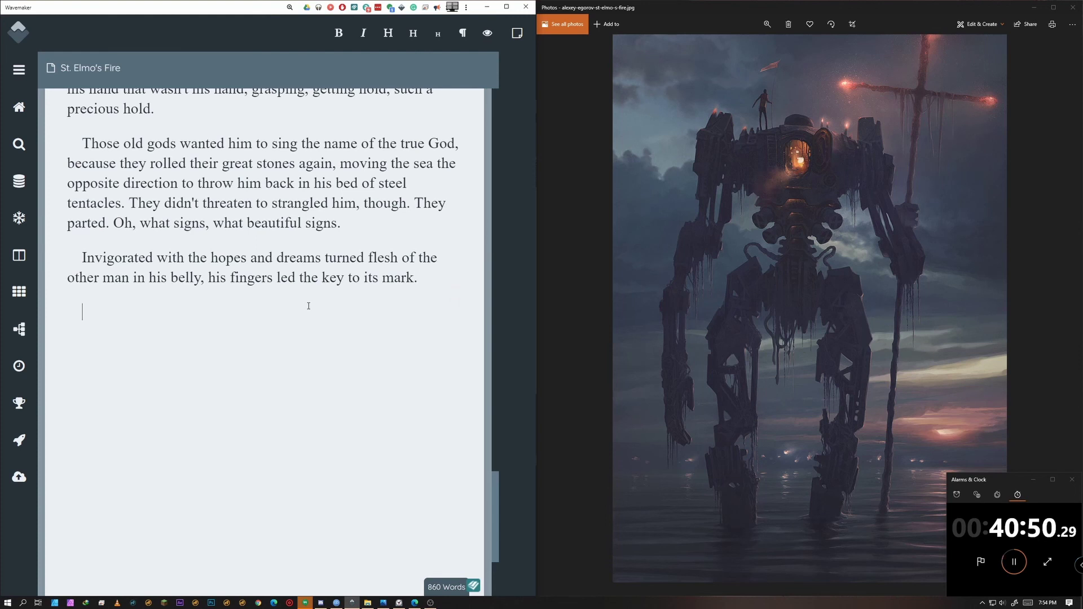
Start a new paragraph with "The world ignited, as if the one true God had opened his eyes. He basked in the glory,".
key(Return)
text(As if the one true God open)
text(ed His eyes, the)
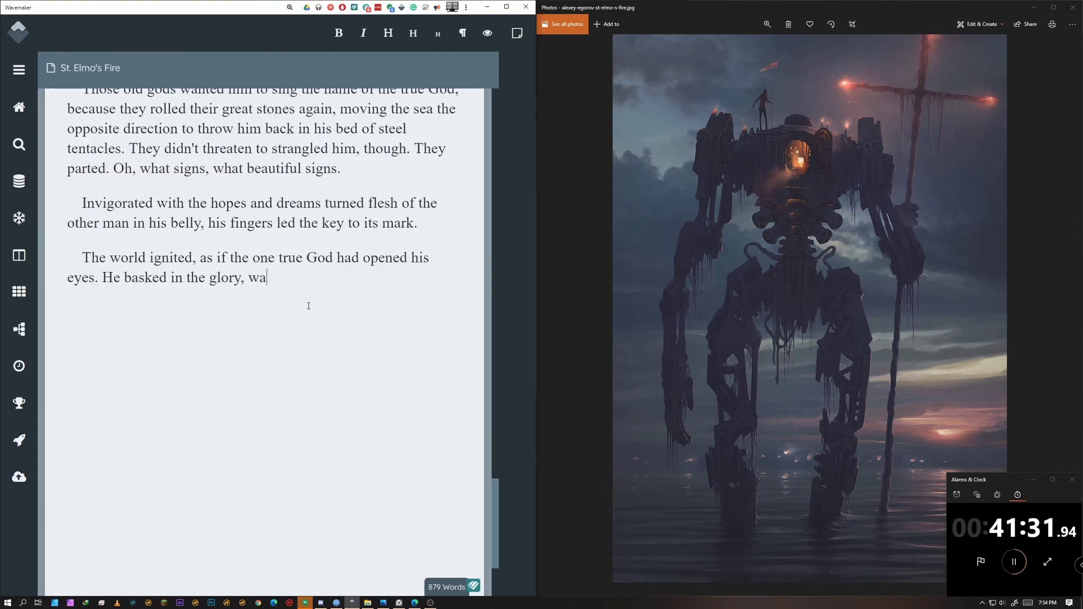
Finish the sentence with "was thrown to his knees, as he should be, as the great machine hummed to life.".
text(s thrown to his knees, as he should be)
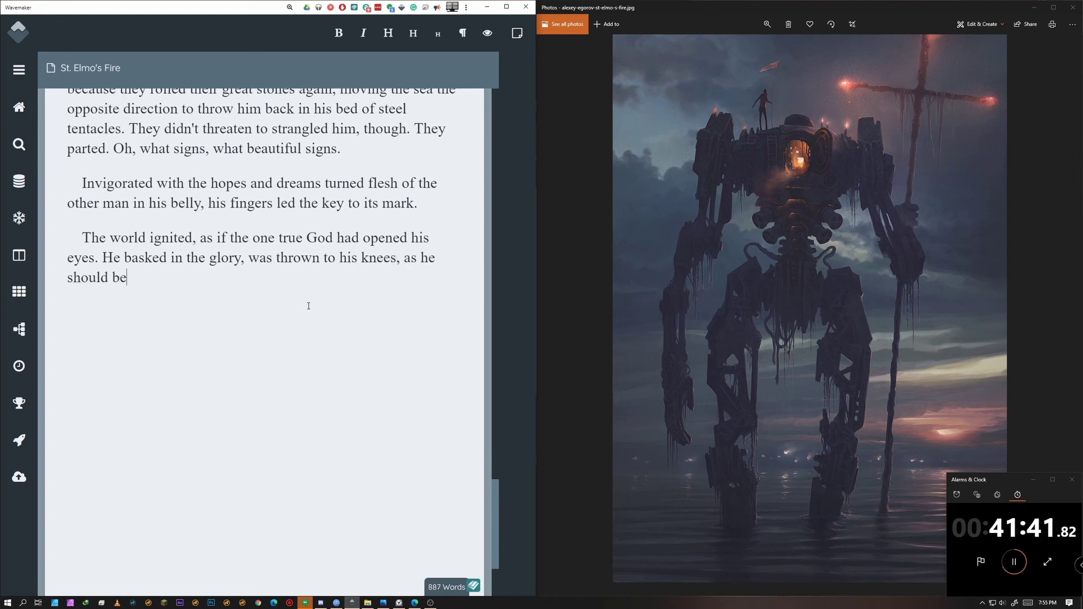
text(, as the great machine r)
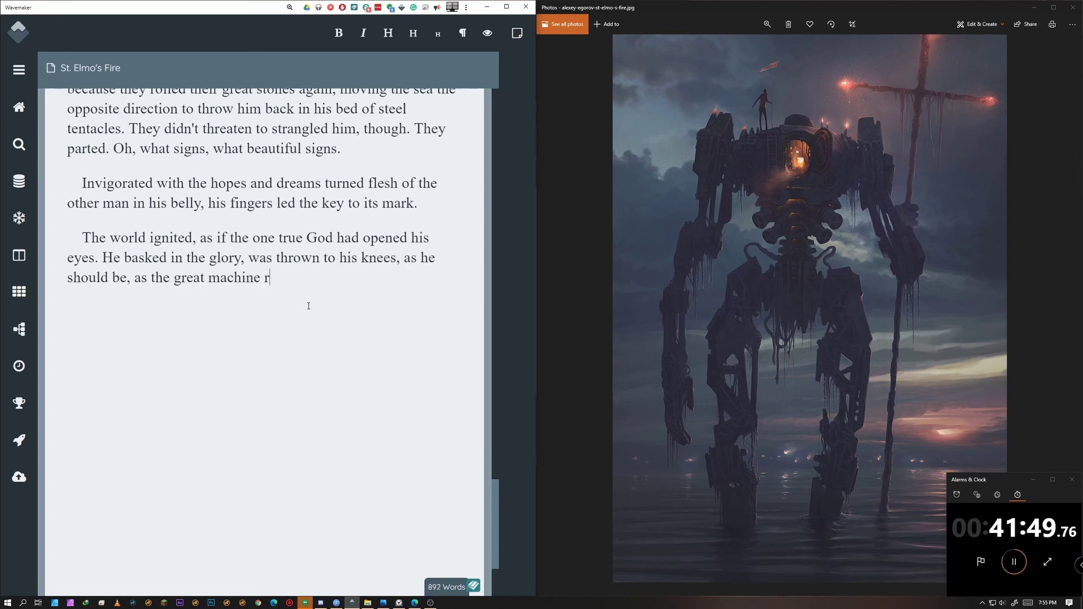
key(BackSpace)
key(BackSpace)
text(hummed to life)
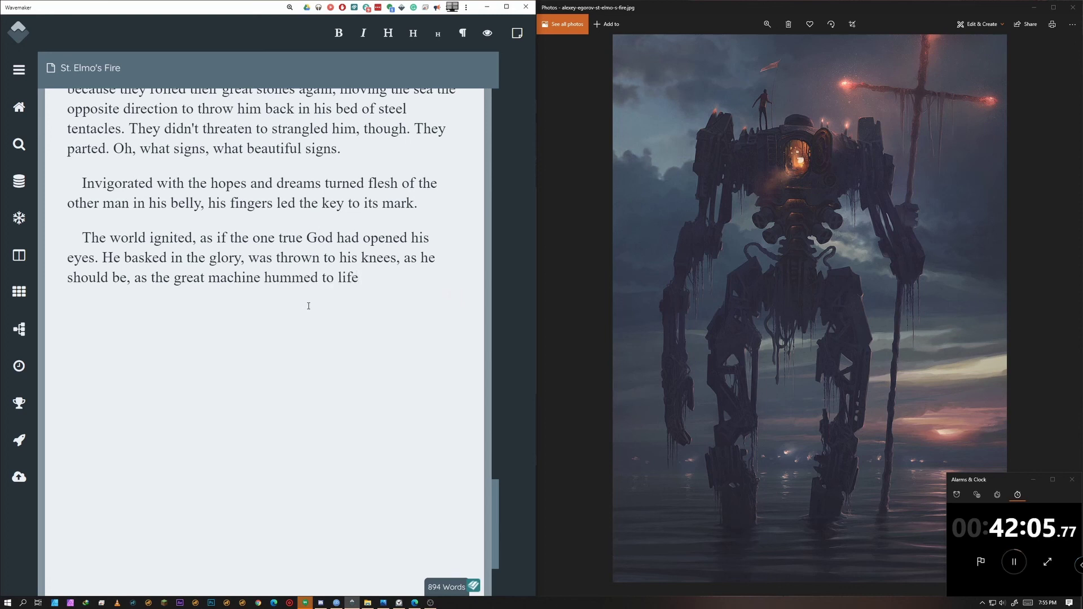
text(.)
Write a new paragraph: "Then the voice of God said, "Five kilometers to surface. Prepare for decompression."".
key(Return)
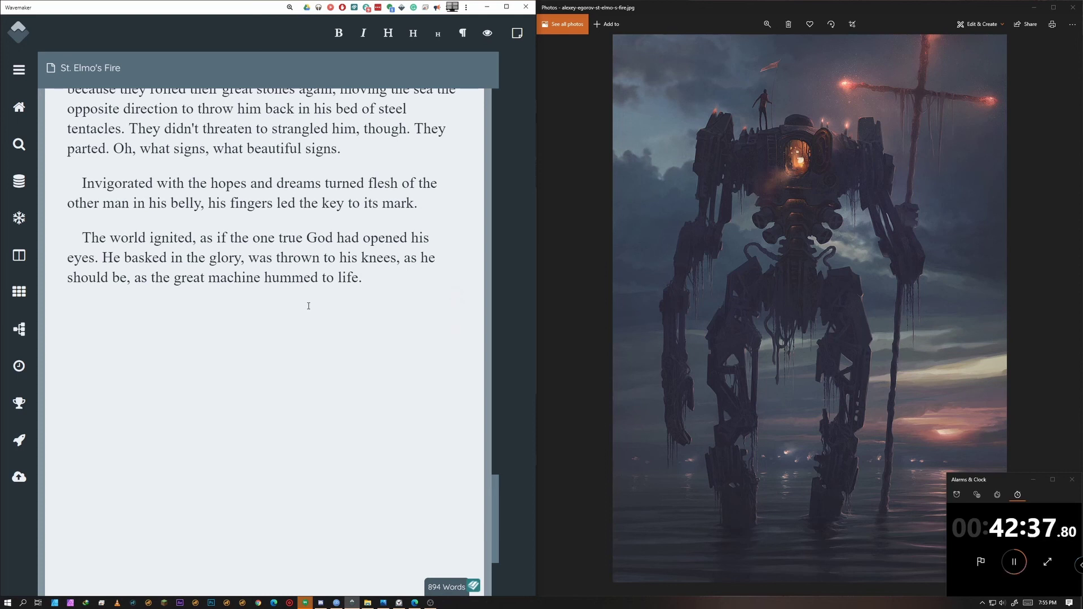
text(Then the voice of God said, ")
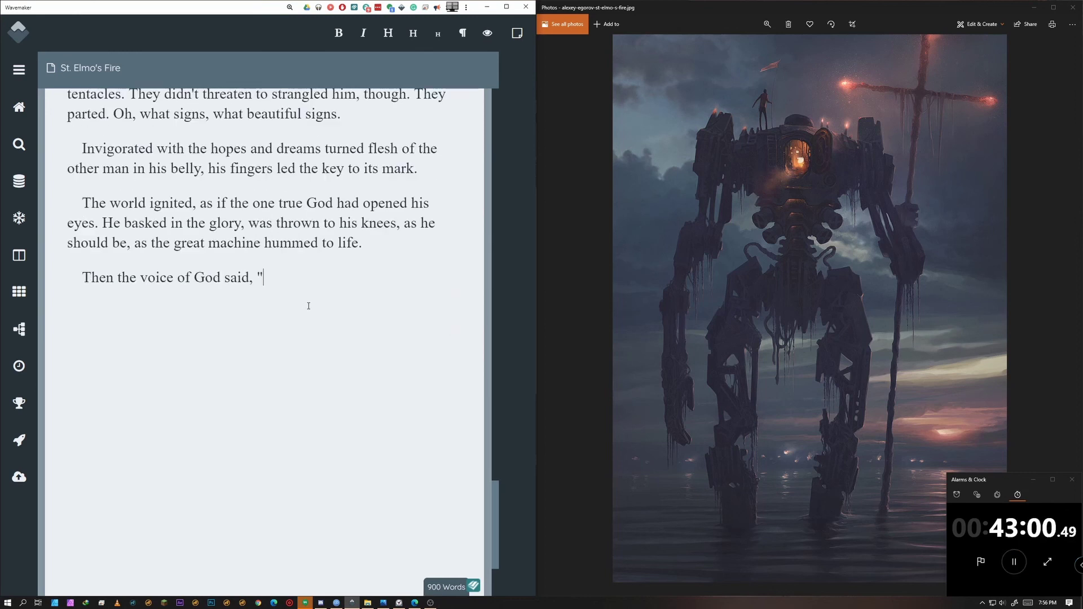
text(Five kilometers to surface. )
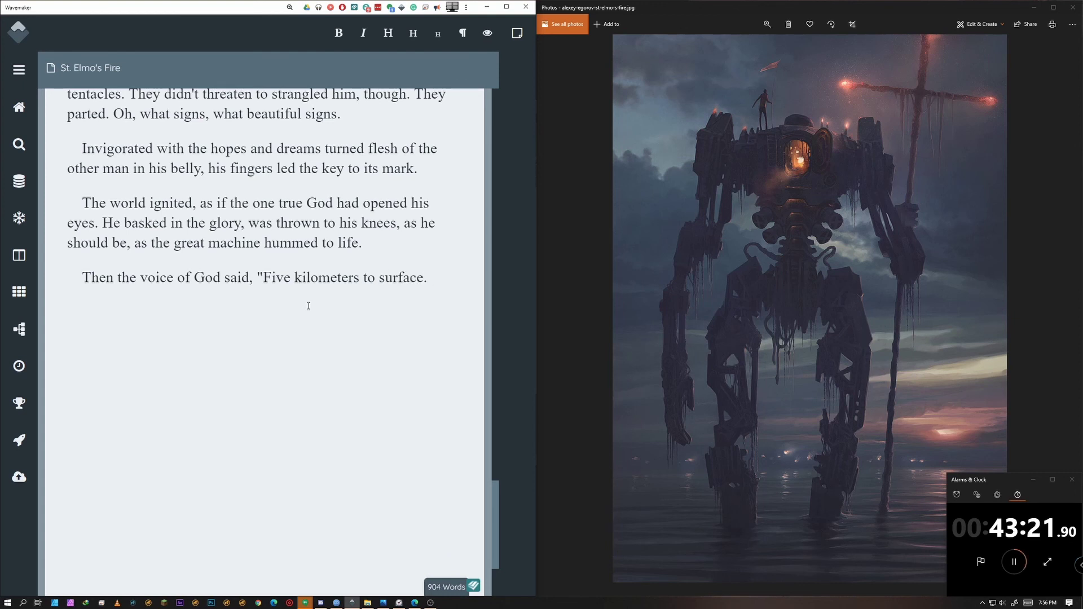
text(Prepare for decompression)
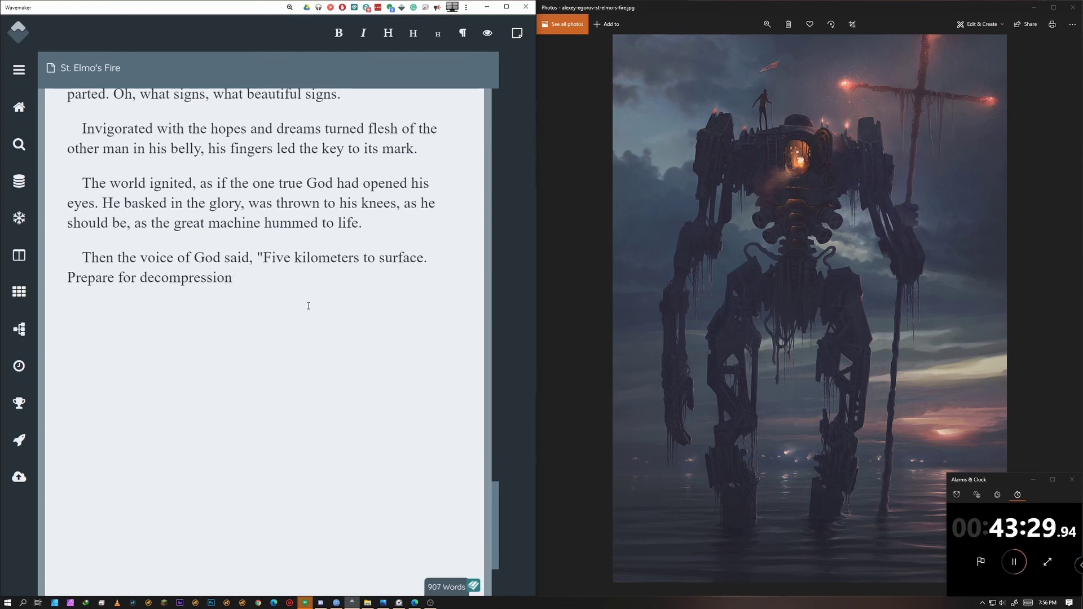
text(.")
Start a new paragraph: "He felt it, truly felt it. It was as if he chest were to explode, his head to burn away to stardust.".
key(Return)
text(He felt it, truly felt it)
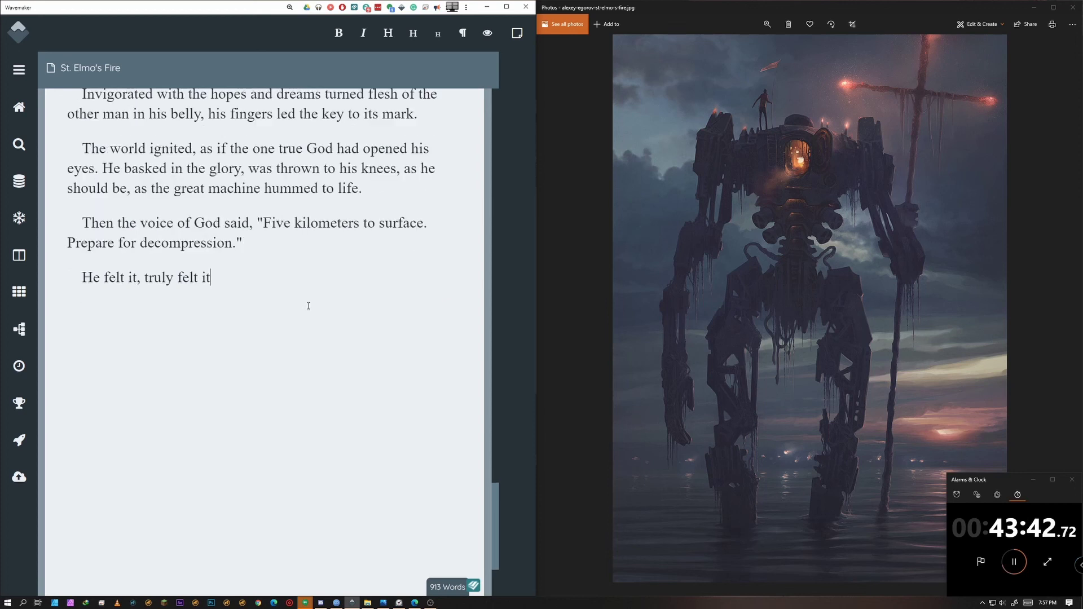
text(. It was as if he chest were to explode, his hea)
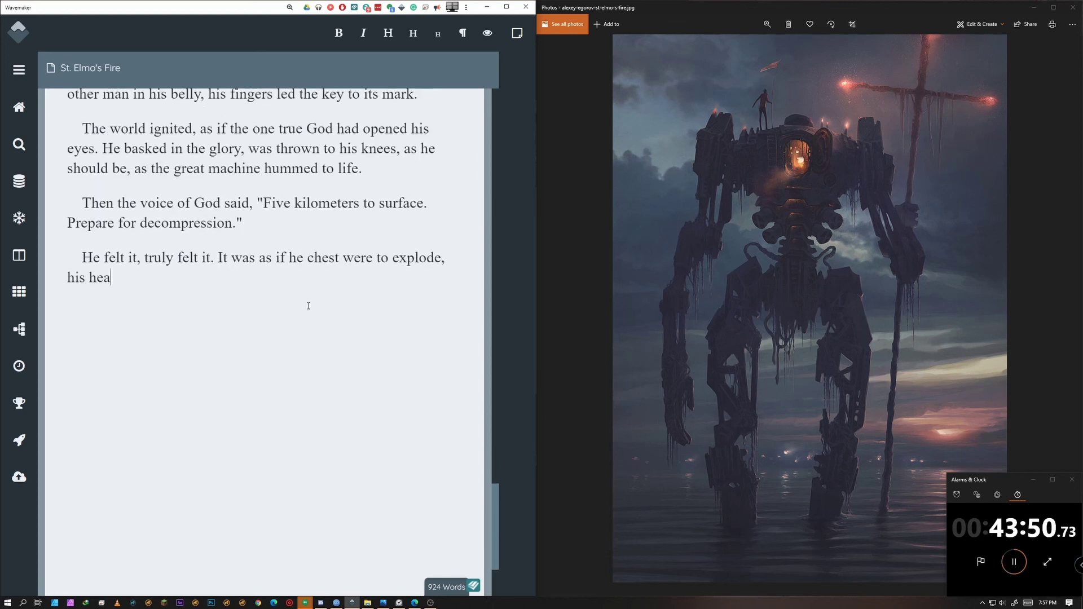
text(d to burn away to stardust. An ec)
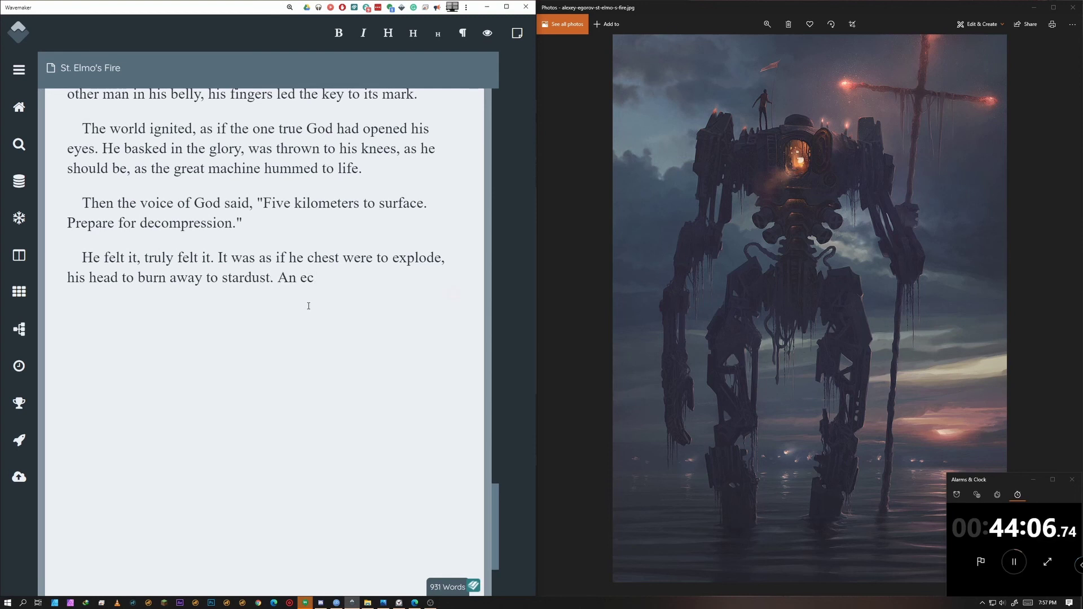
End the paragraph about the explosive feeling with the sentence "An ecstacy flesh could not fathom.".
text(stacy he)
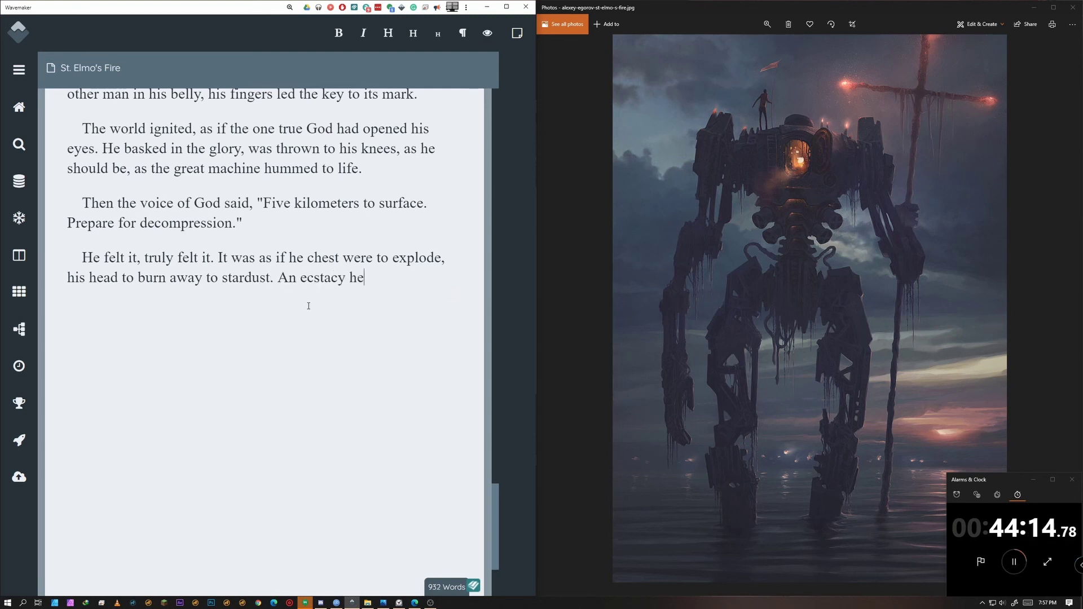
text( couldn't f)
key(BackSpace)
key(BackSpace)
key(BackSpace)
key(BackSpace)
key(BackSpace)
key(BackSpace)
key(BackSpace)
key(BackSpace)
key(BackSpace)
key(BackSpace)
key(BackSpace)
key(BackSpace)
key(BackSpace)
text(flesh could not fathom.)
Start a new paragraph: "The eyes of God dimmed, allowing its disciple to complete his mission. Then, He said," and open a quotation.
key(Return)
text(The eyes of God dimmed, allowing its disciple to complete his mission.)
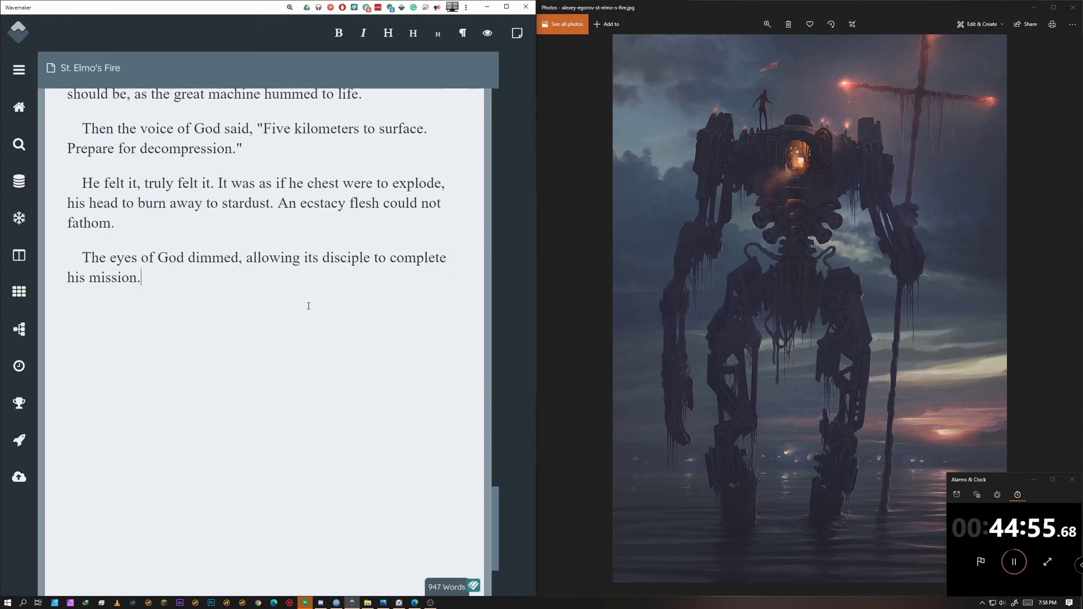
key(Return)
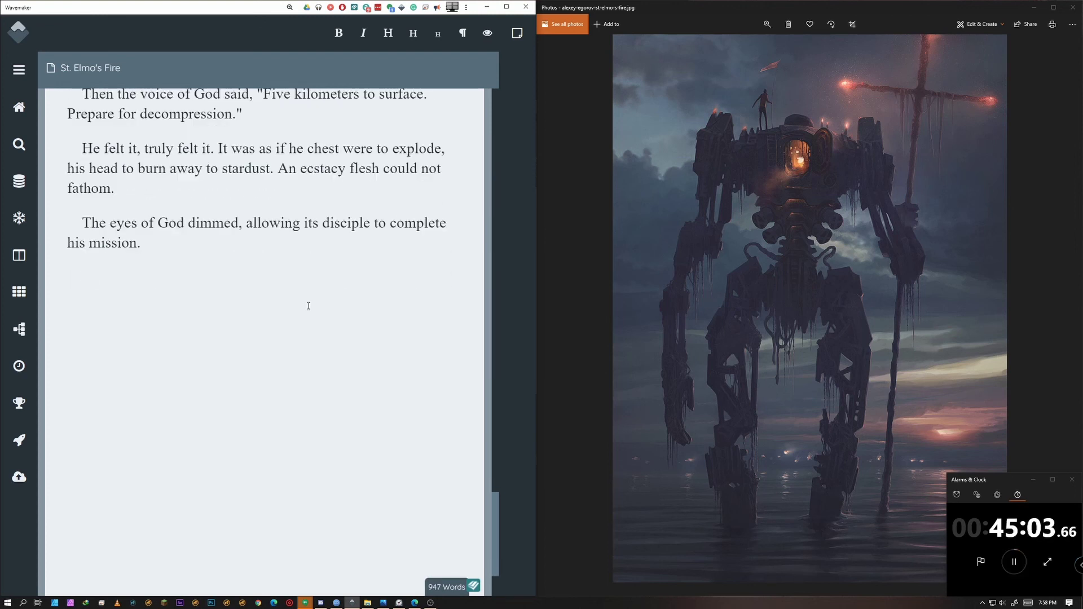
text(Then, He said, ")
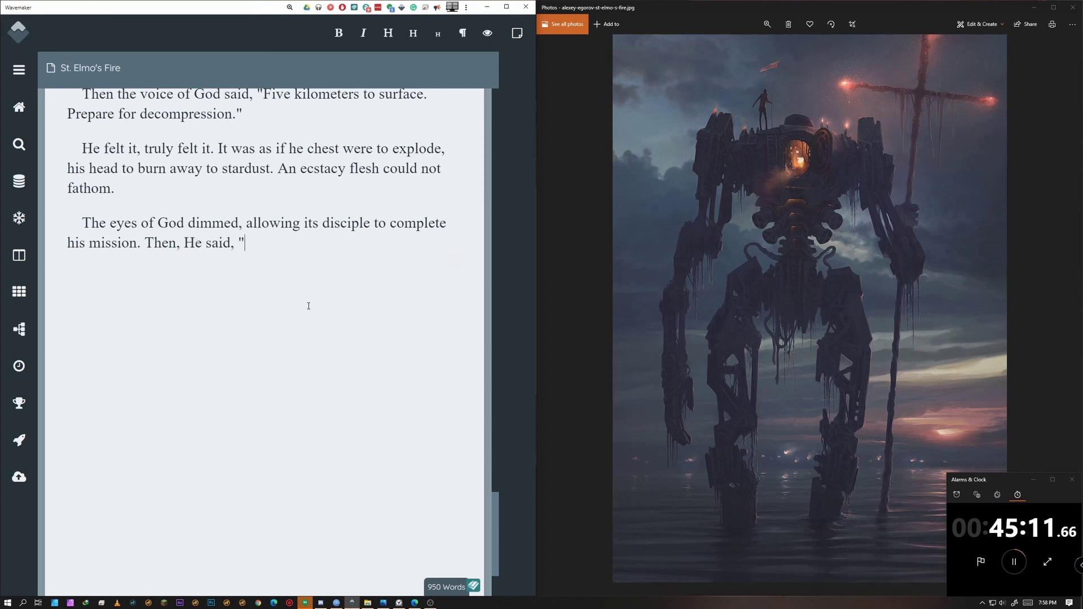
Begin God's quoted words with "Population 2135", discarding the trial wording about 1000 and agriculture.
text(Population 1000 soul)
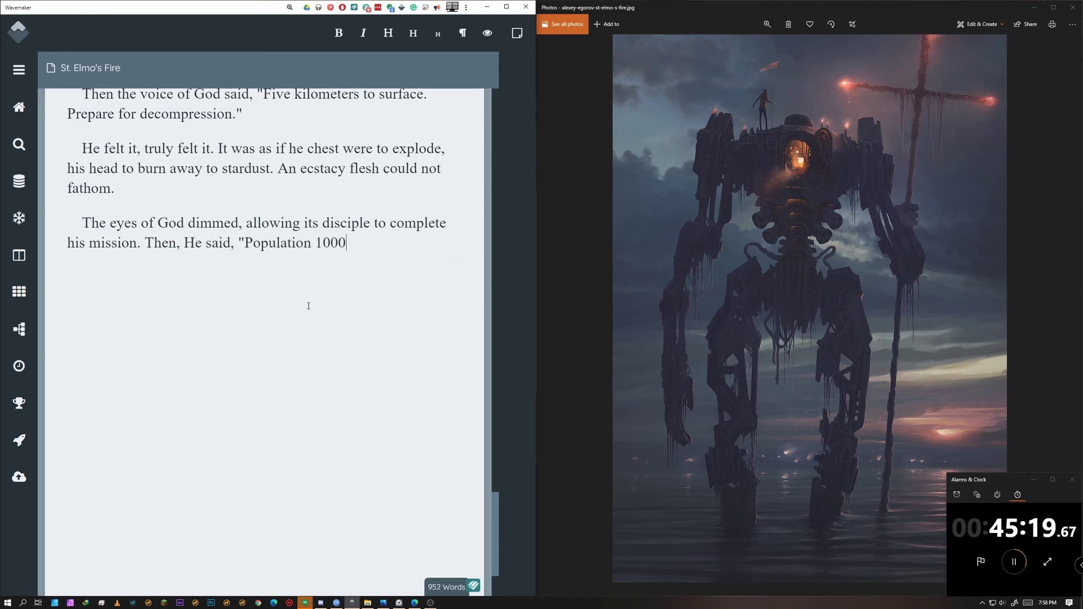
key(BackSpace)
key(BackSpace)
key(BackSpace)
key(BackSpace)
key(BackSpace)
text(, agriculture)
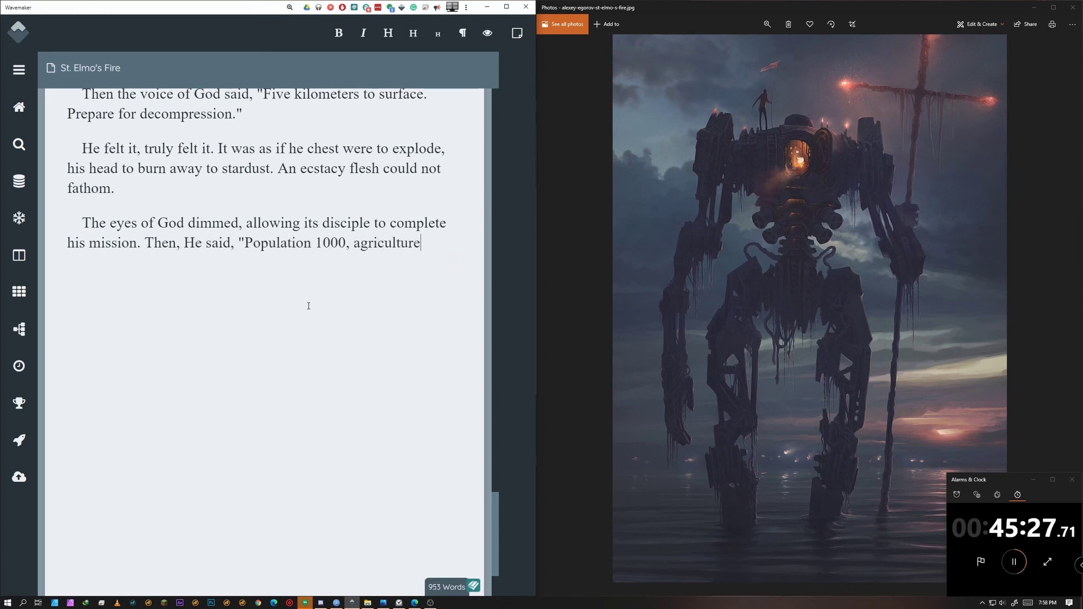
key(BackSpace)
key(BackSpace)
key(BackSpace)
key(BackSpace)
key(BackSpace)
key(BackSpace)
key(BackSpace)
key(BackSpace)
key(BackSpace)
key(BackSpace)
key(BackSpace)
key(BackSpace)
key(BackSpace)
key(BackSpace)
key(BackSpace)
key(BackSpace)
key(BackSpace)
text(2135)
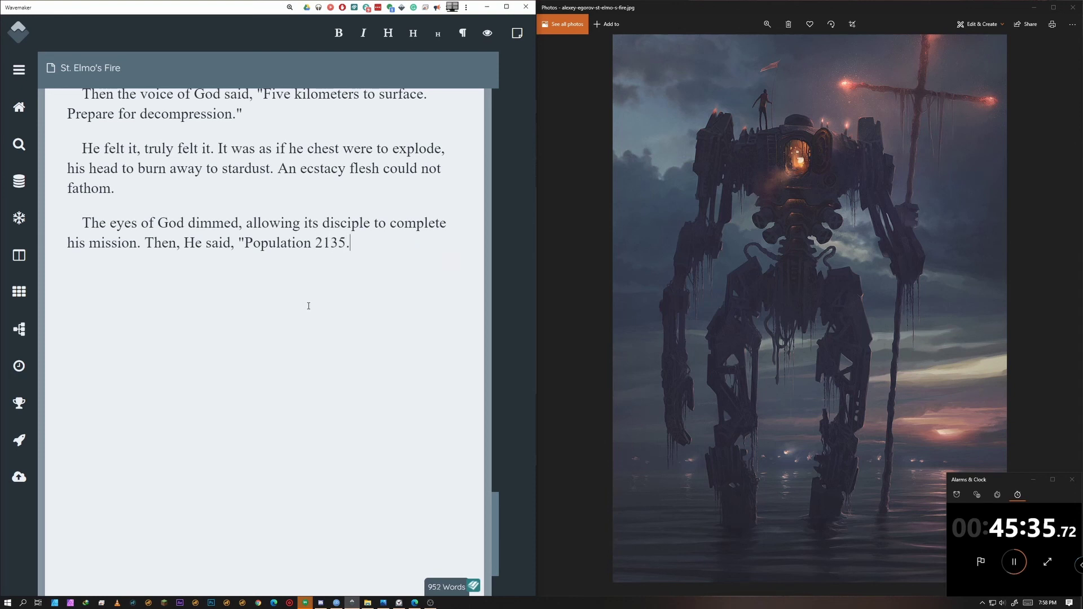
Continue God's quote after "Population 2135." with "Agriculture. Light industry of aero-filament.".
text(. NAme)
key(BackSpace)
key(BackSpace)
key(BackSpace)
text(ame)
key(BackSpace)
key(BackSpace)
key(BackSpace)
key(BackSpace)
key(BackSpace)
text(Agriculture. Light industry of)
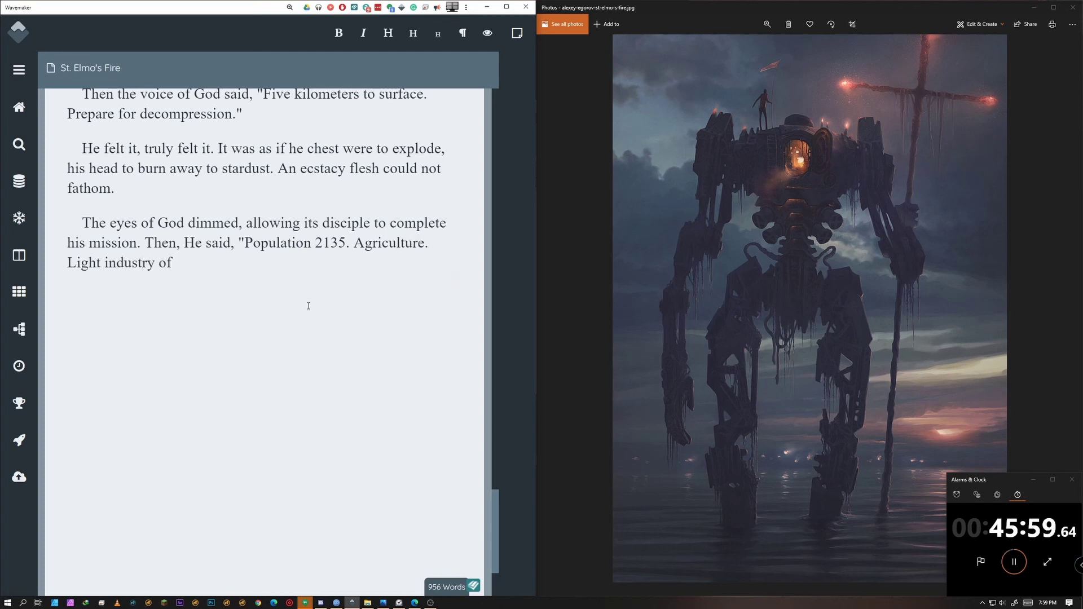
text(aero-filament. )
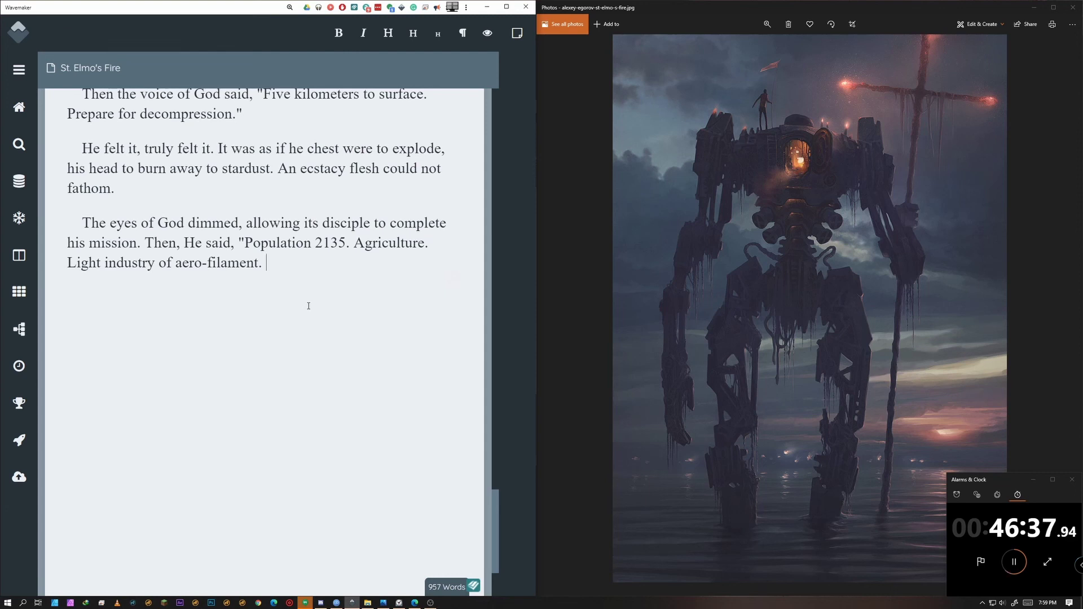
Add "Arrival in thirty-six minutes, twenty-five seconds." to God's announcement and close the quotation.
text(De)
key(BackSpace)
key(BackSpace)
text(Arrival in )
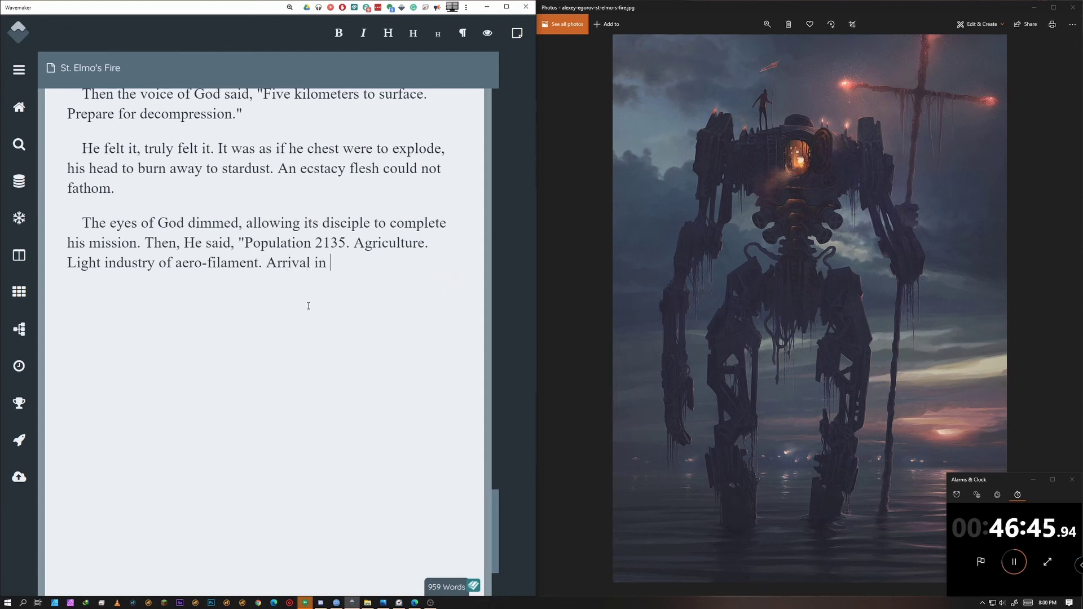
text(thirty si)
key(BackSpace)
key(BackSpace)
key(BackSpace)
text(-six minutes, twenty-five second)
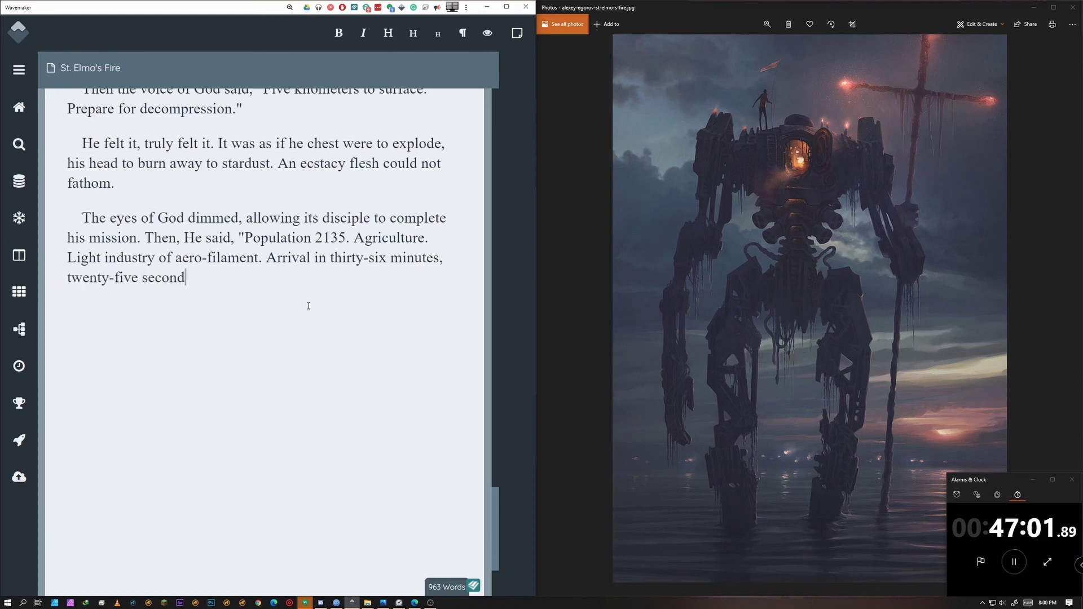
text(s.")
Start a new paragraph: "He found his sustenance at his feet, and he ate. He would need the strength. They must witness him rested, full.".
key(Return)
text(He found the)
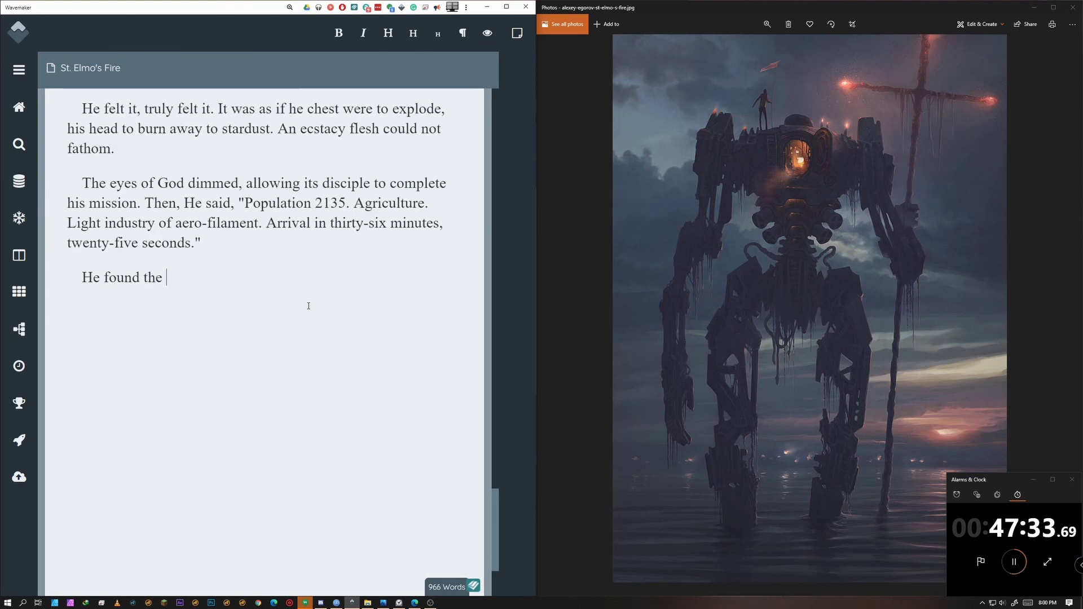
key(BackSpace)
key(BackSpace)
key(BackSpace)
text(his sustenance at his feet, and he at)
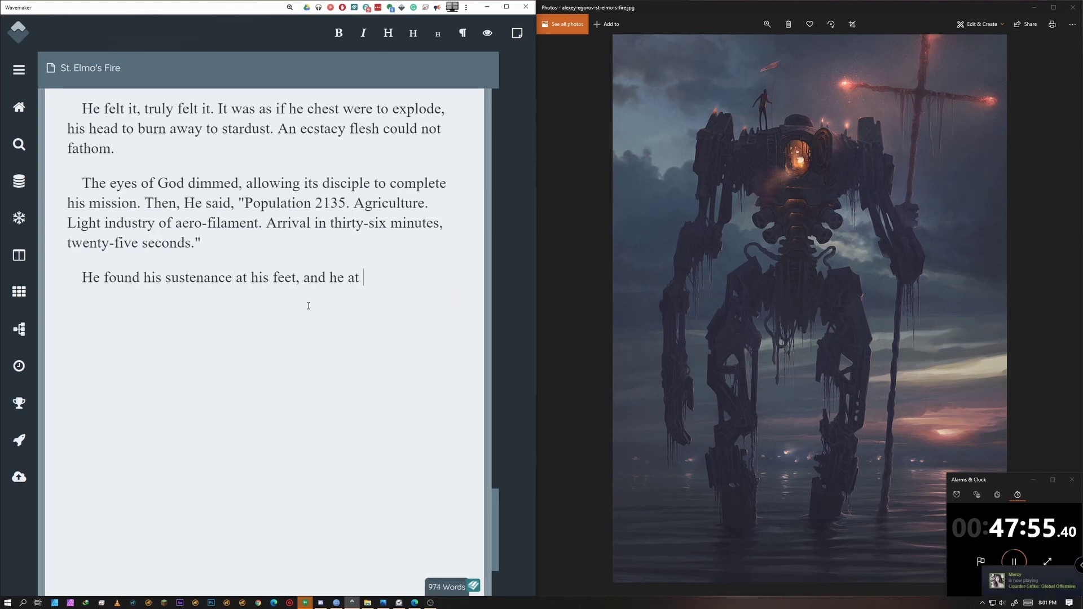
text(e. He would need the strength)
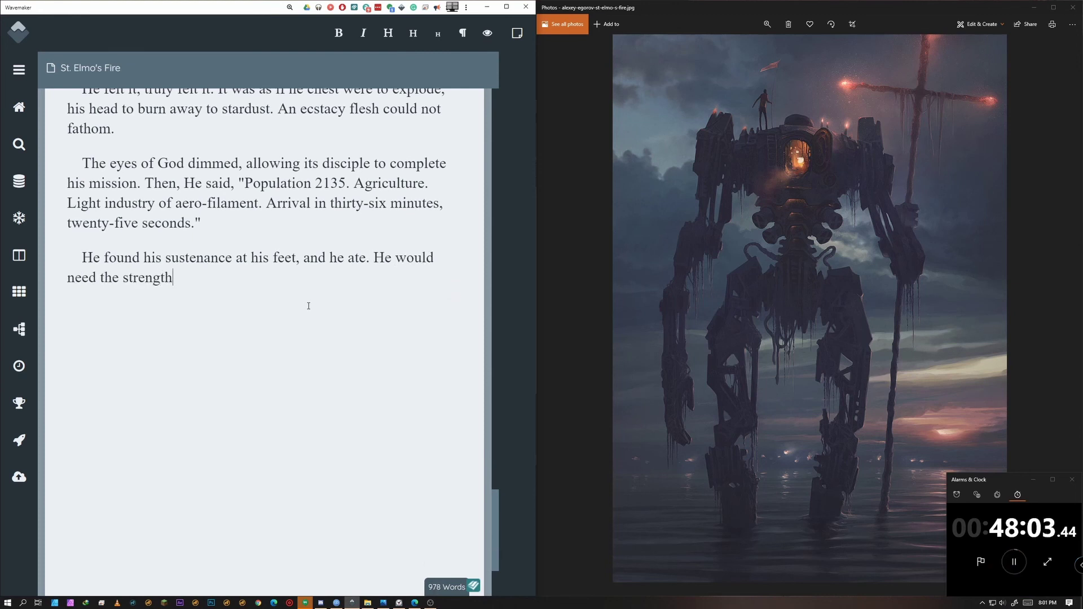
text(. They must witness him)
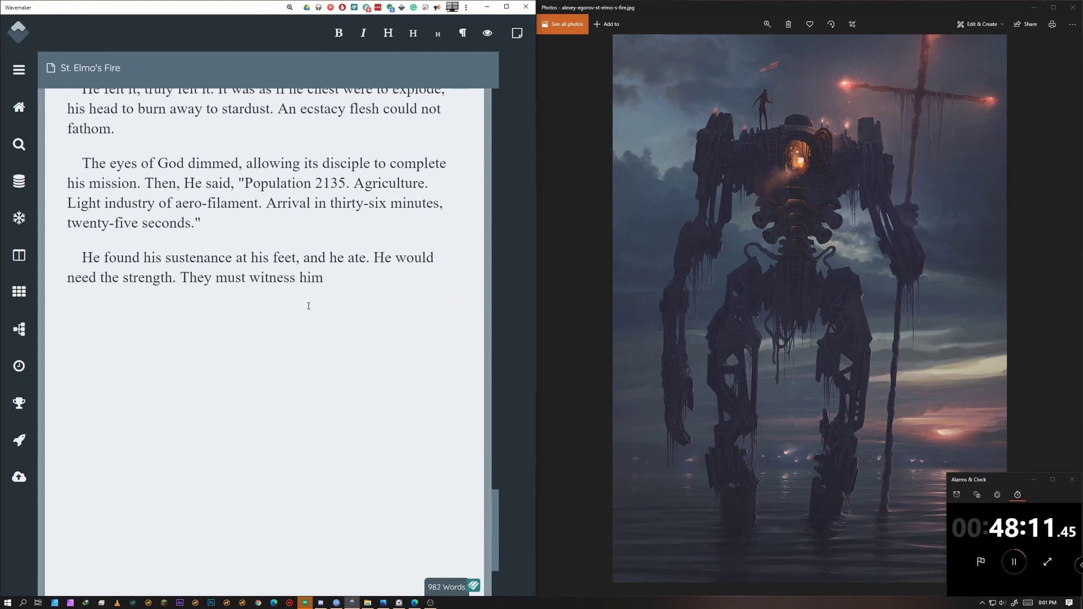
text( rested, full)
text(.)
Start a new paragraph: "The hatched opened with a hiss. The cold breath of all".
key(Return)
text(The hatched opened with a hiss.)
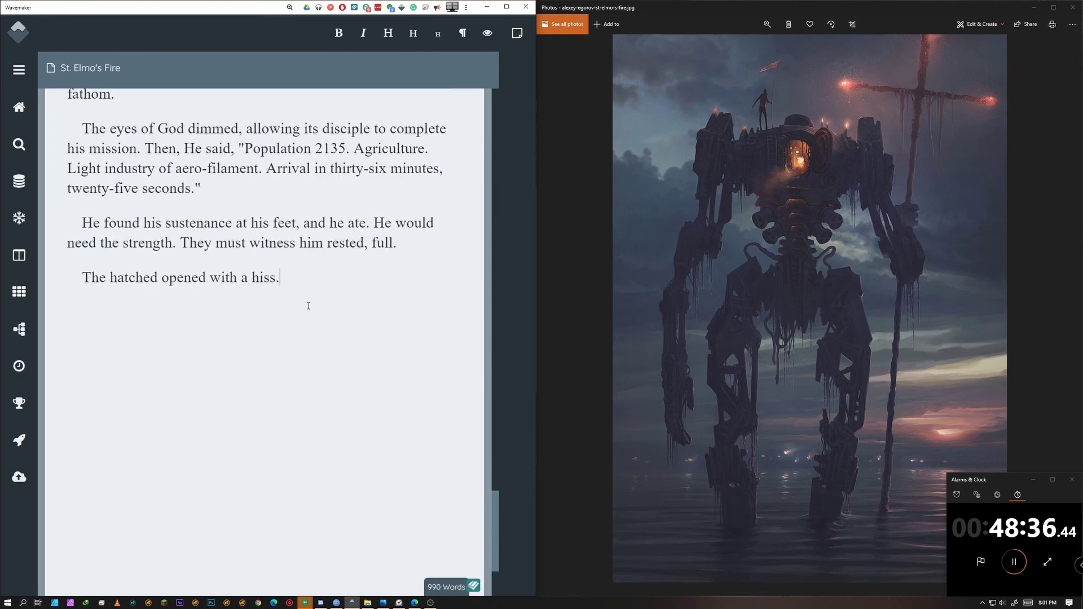
text( The cold breath of all crea)
key(BackSpace)
key(BackSpace)
key(BackSpace)
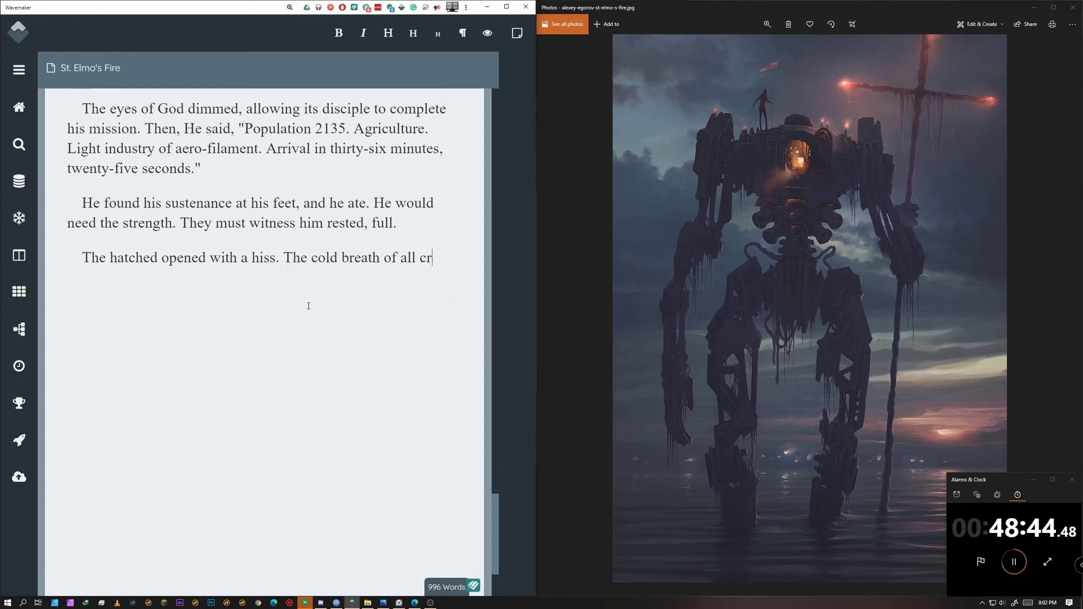
key(BackSpace)
Continue with "of creation filled his lungs. He climbed the ladder, one leg not quite working, but he made it to the top.".
text(of creation filled his lungs. He climbed the ladder)
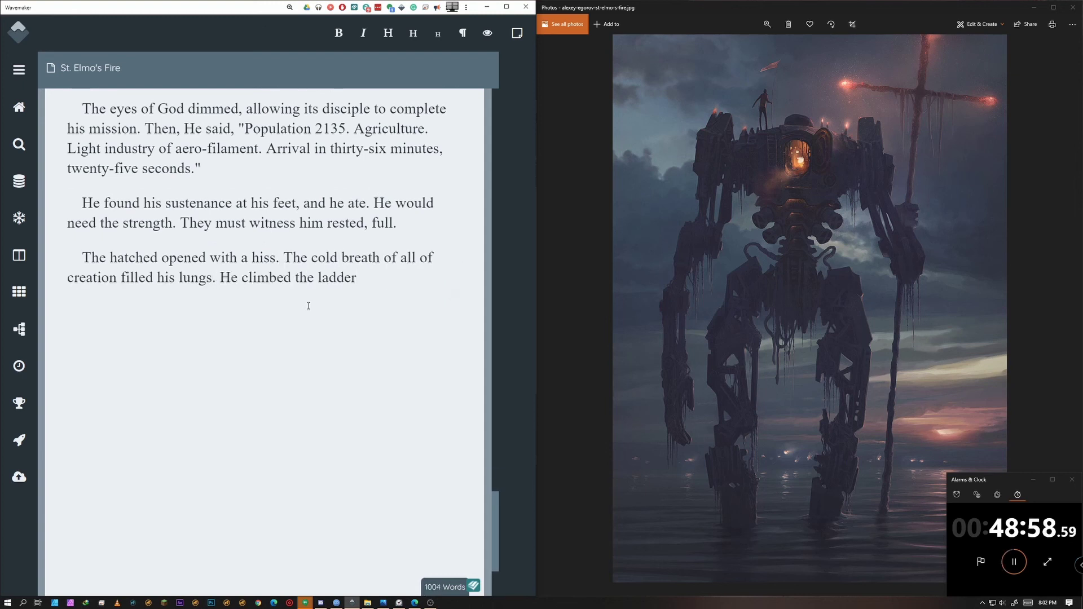
text(, one leg not quite working, but he made it to the top.)
End the paragraph with "There, strapped to the top was a mark of truce. He straightened it, and it served his balance well." and open another.
text(There, strapped to the top was a mark of truce. He straightened it, lodged it into the)
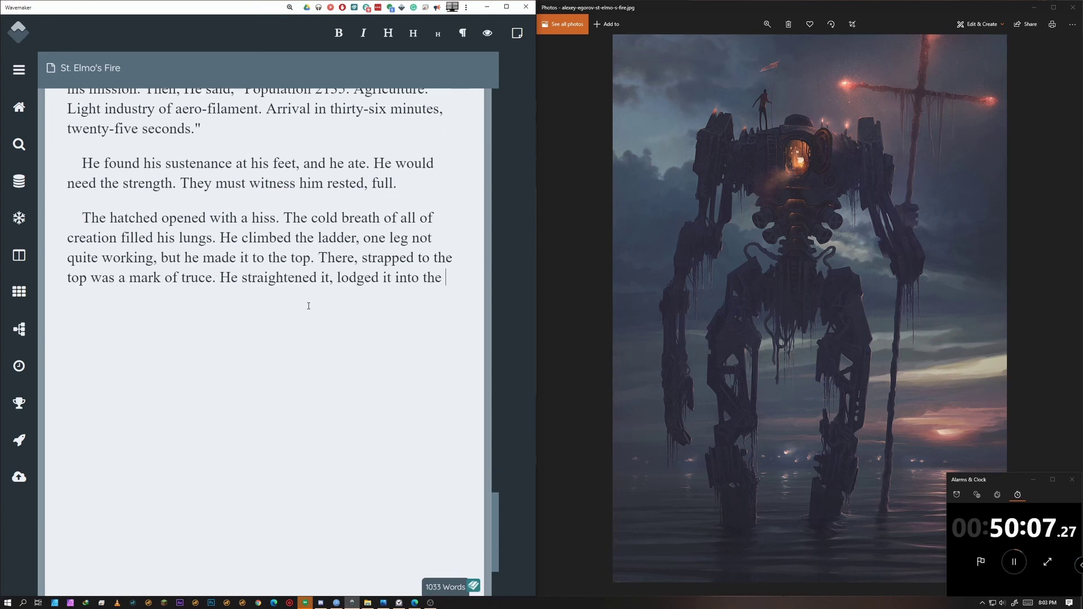
key(ctrl+BackSpace)
key(ctrl+BackSpace)
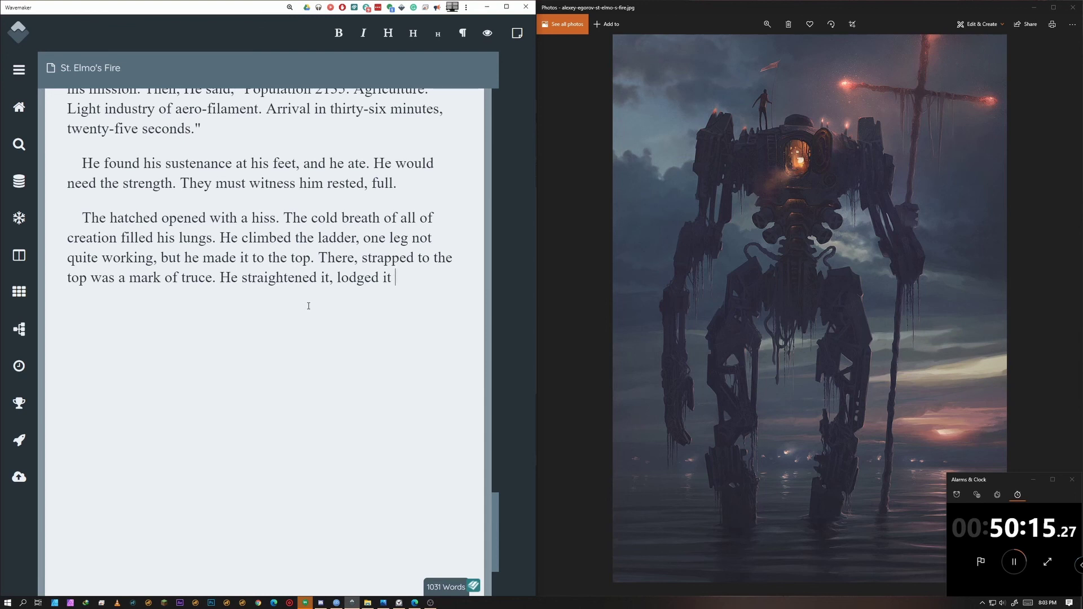
key(ctrl+BackSpace)
key(ctrl+BackSpace)
text(and it serv)
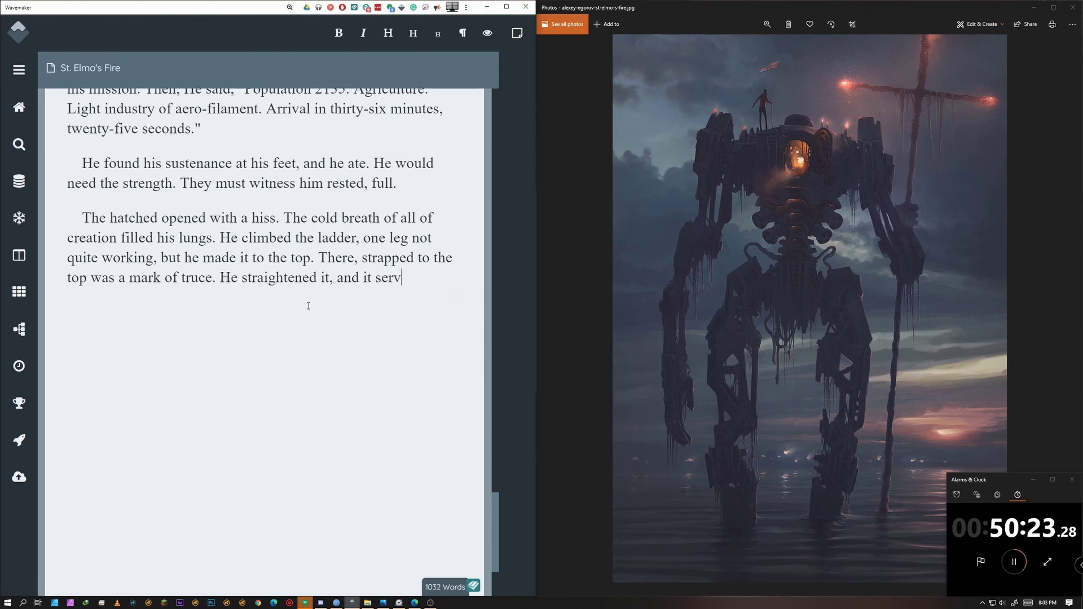
text(ed his balance well.)
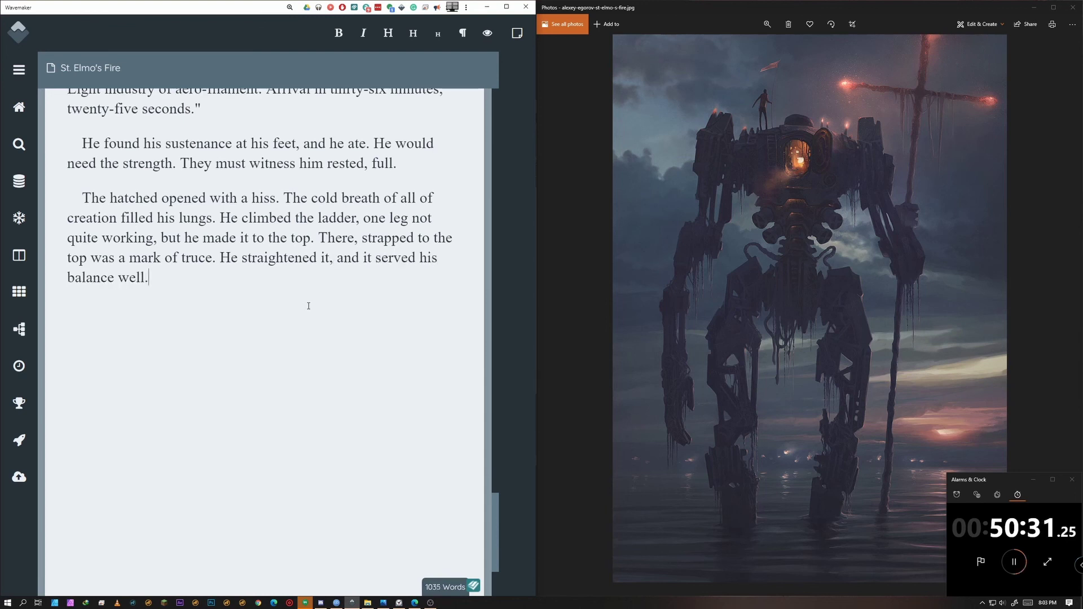
key(Return)
Try opening the new paragraph with the quote "He who brings the Word, serves the word. No matter the cost." followed by "He spit a".
text(A man wiho brings the Word)
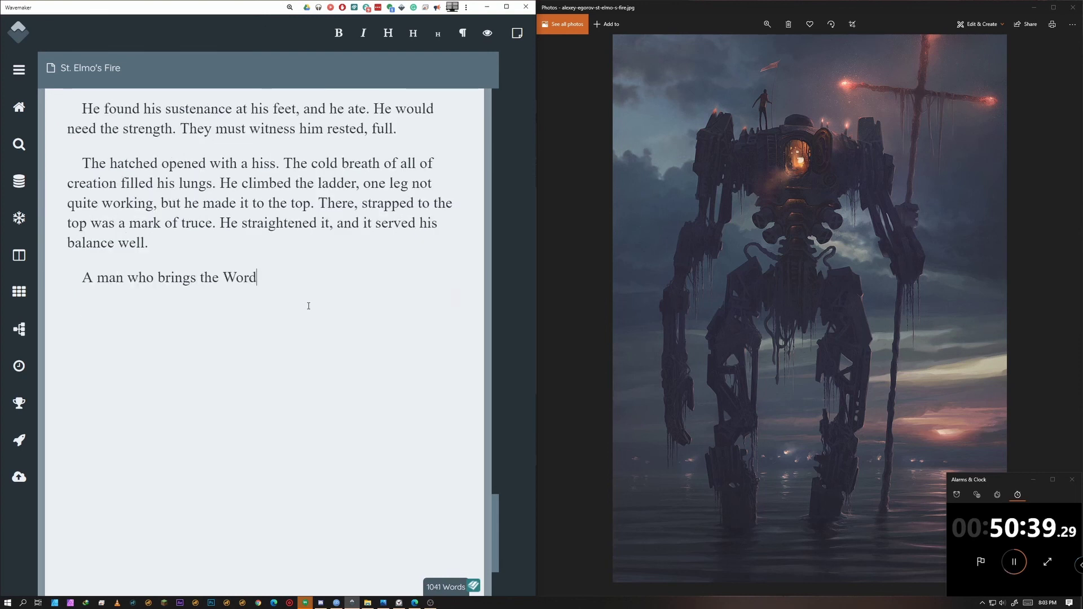
text( alw)
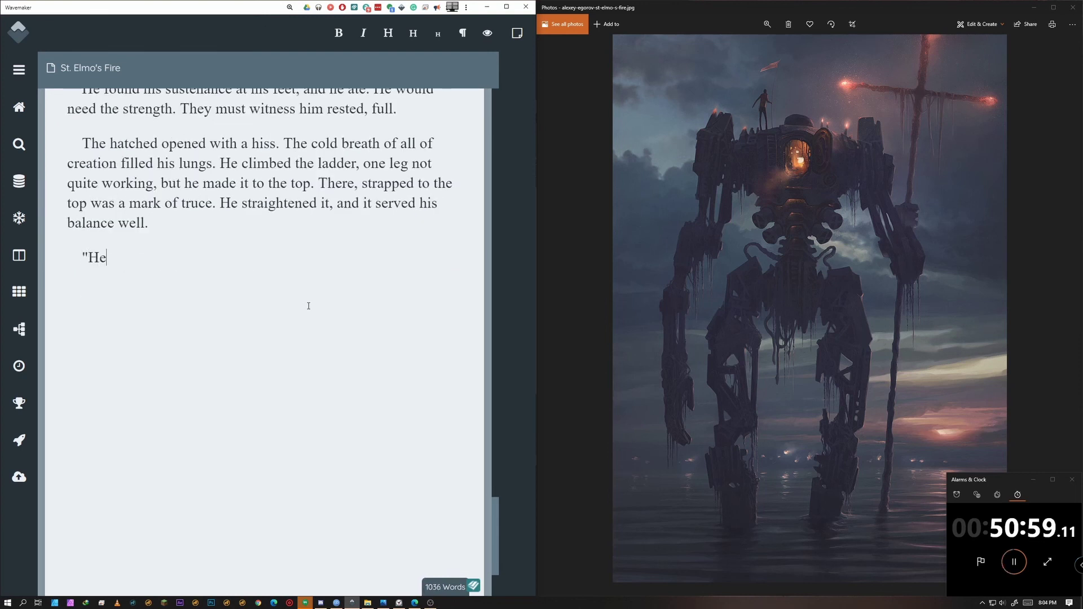
text(who brings the Word holds his head)
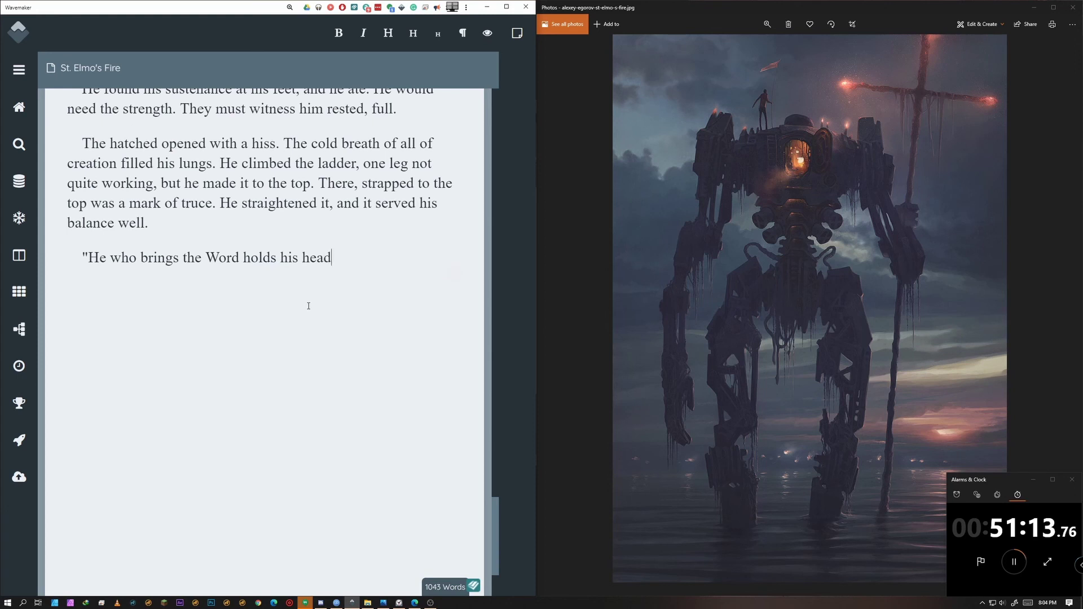
key(BackSpace)
key(BackSpace)
key(BackSpace)
key(BackSpace)
key(BackSpace)
key(BackSpace)
key(BackSpace)
key(BackSpace)
key(BackSpace)
key(BackSpace)
key(BackSpace)
key(BackSpace)
key(BackSpace)
key(BackSpace)
text(, serves the word. No matter the cost." He spit )
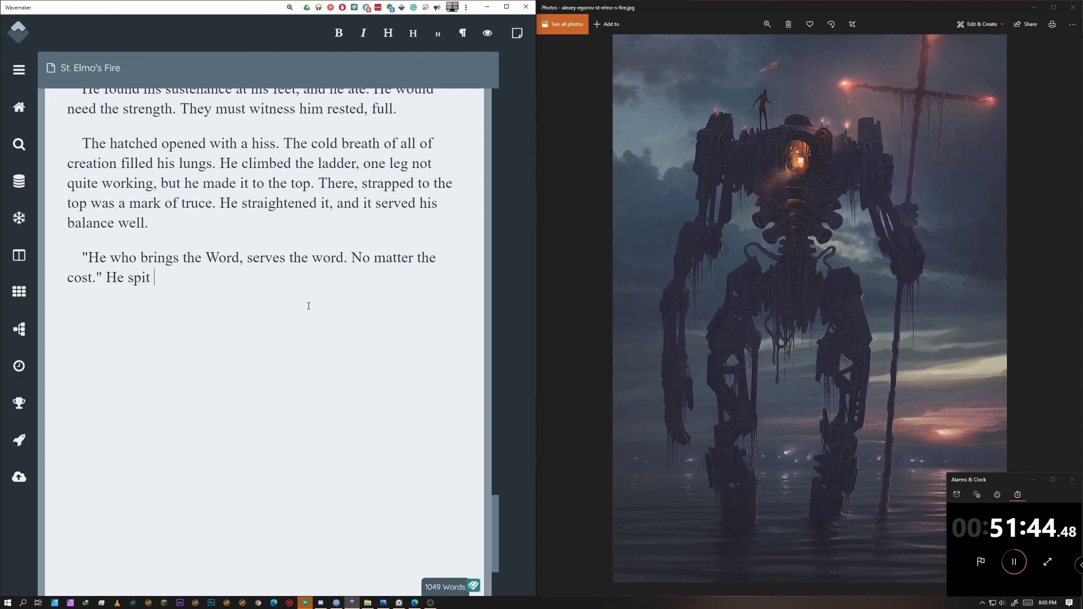
text(a)
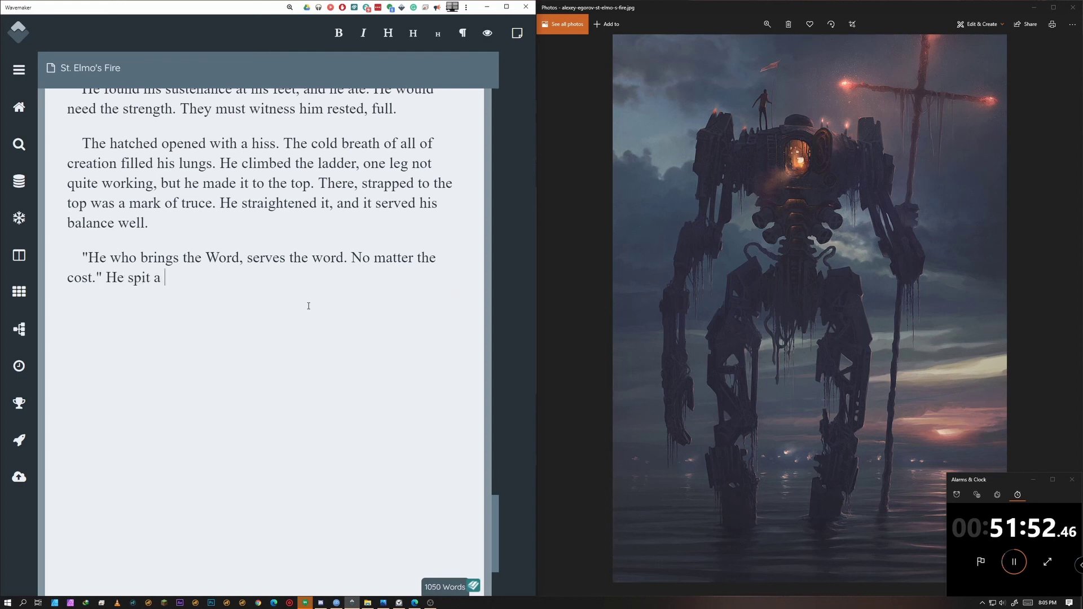
Replace the whole drafted quote paragraph with "The great machine carried him forward, holding the true sign,".
double_click(157, 278)
click(131, 275)
drag(97, 278, 84, 257)
drag(174, 280, 84, 257)
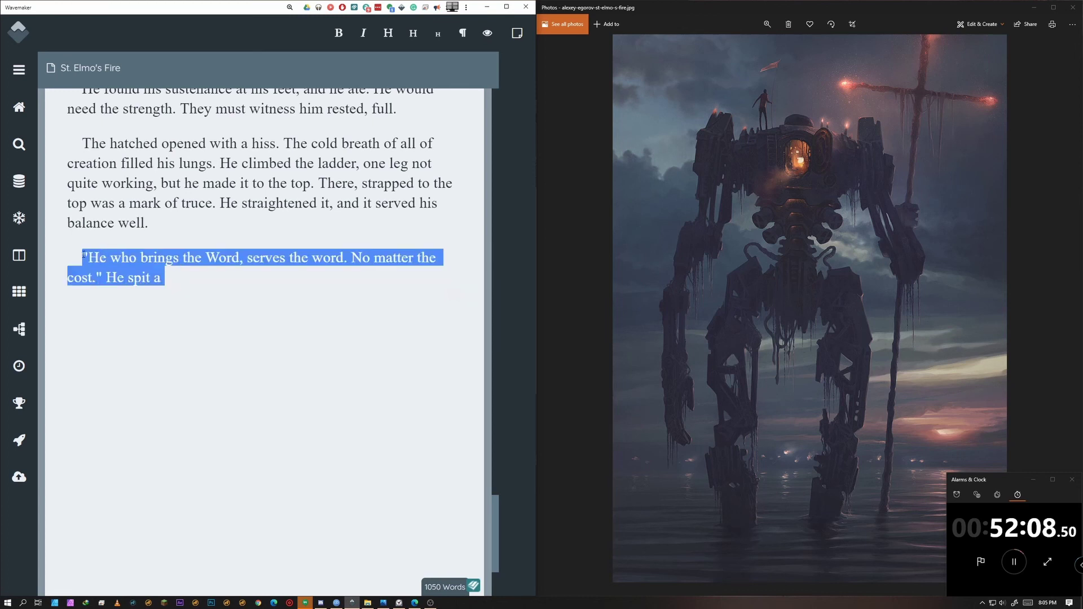
text(Th)
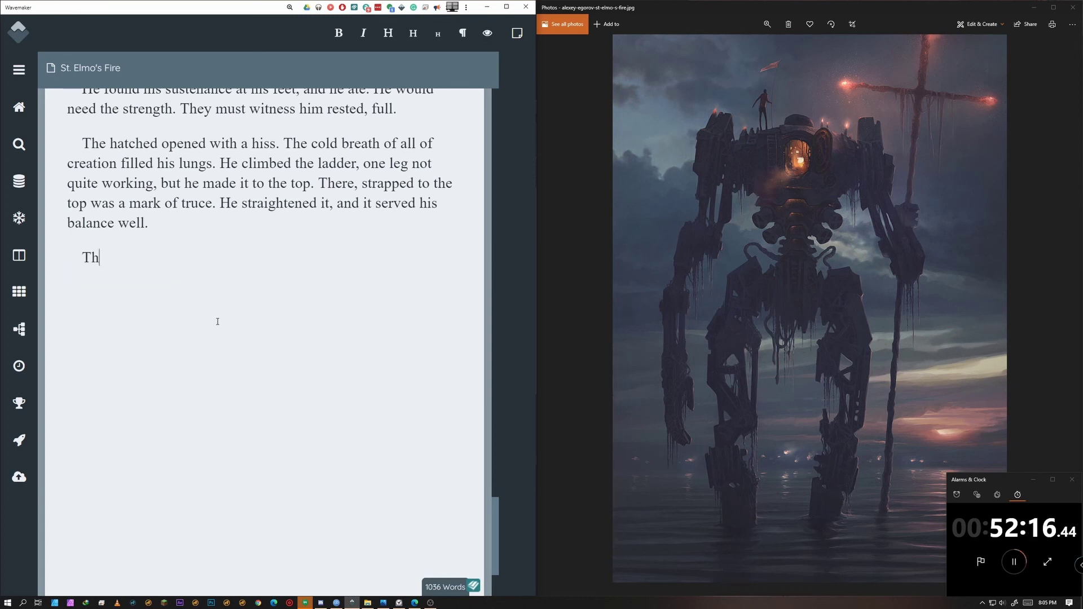
text(e great machine carried him forward, holding the true sign,)
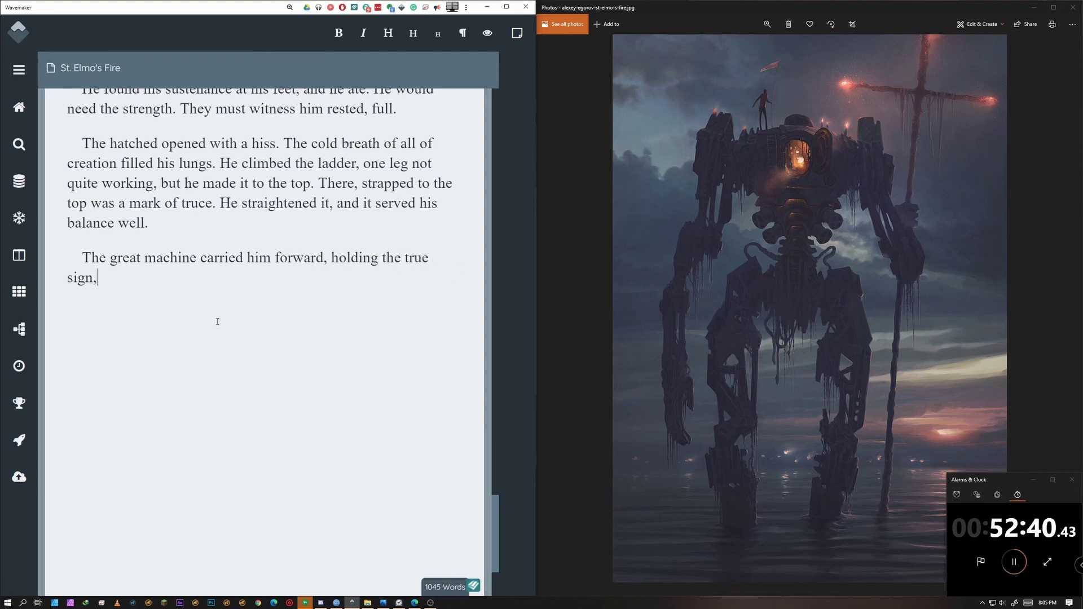
Try continuing with "the one that had led him here. He rode on the backs of giants," and discard the trial wording about the true Word.
text( the one that had led him here. He rode on the back)
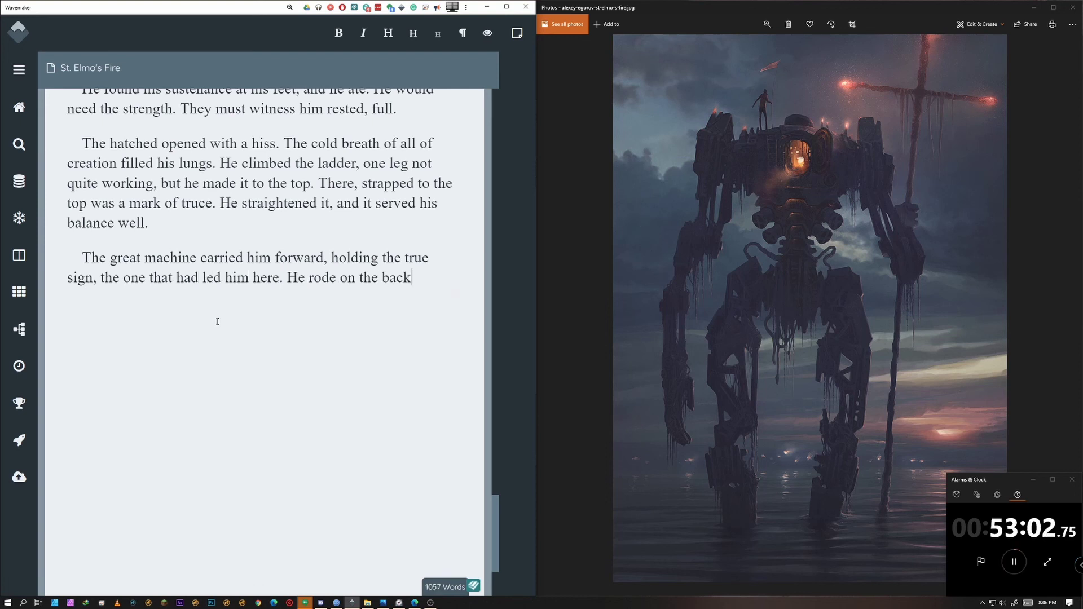
text(s of giants, by the true Wo)
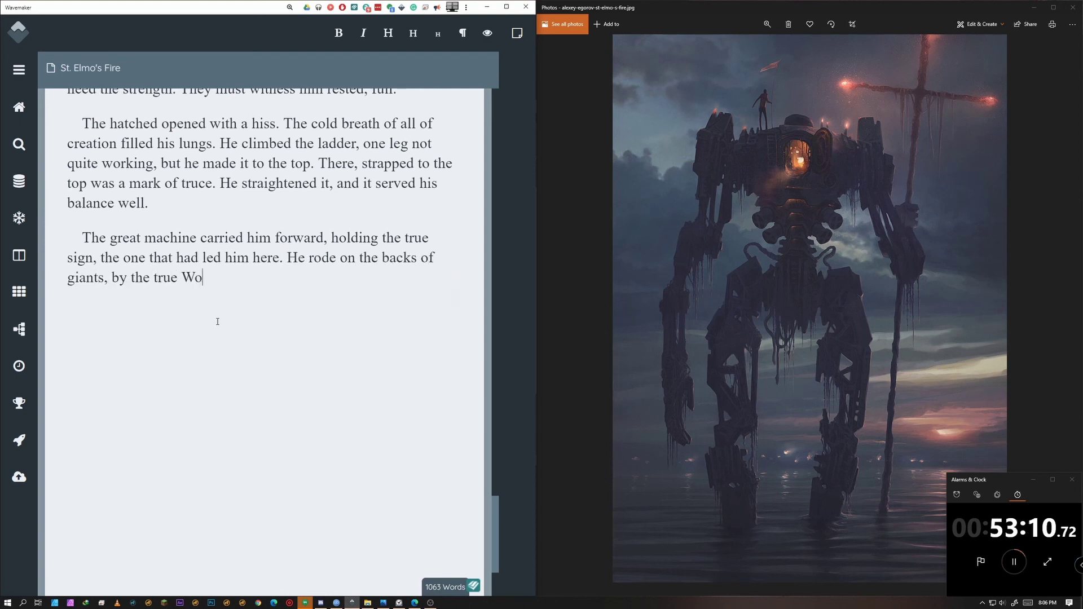
key(ctrl+BackSpace)
key(ctrl+BackSpace)
key(ctrl+BackSpace)
key(ctrl+BackSpace)
text(powered b)
key(BackSpace)
key(BackSpace)
key(BackSpace)
key(BackSpace)
key(BackSpace)
key(BackSpace)
key(BackSpace)
key(BackSpace)
key(BackSpace)
key(BackSpace)
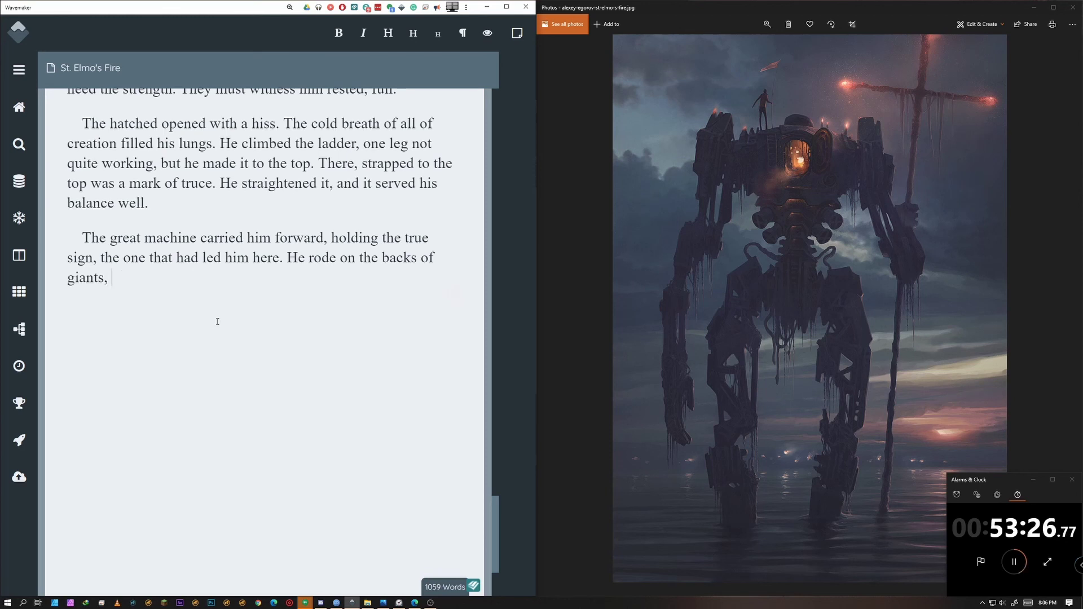
Cut everything after "holding the true sign" and end the sentence there with a period.
drag(124, 286, 94, 259)
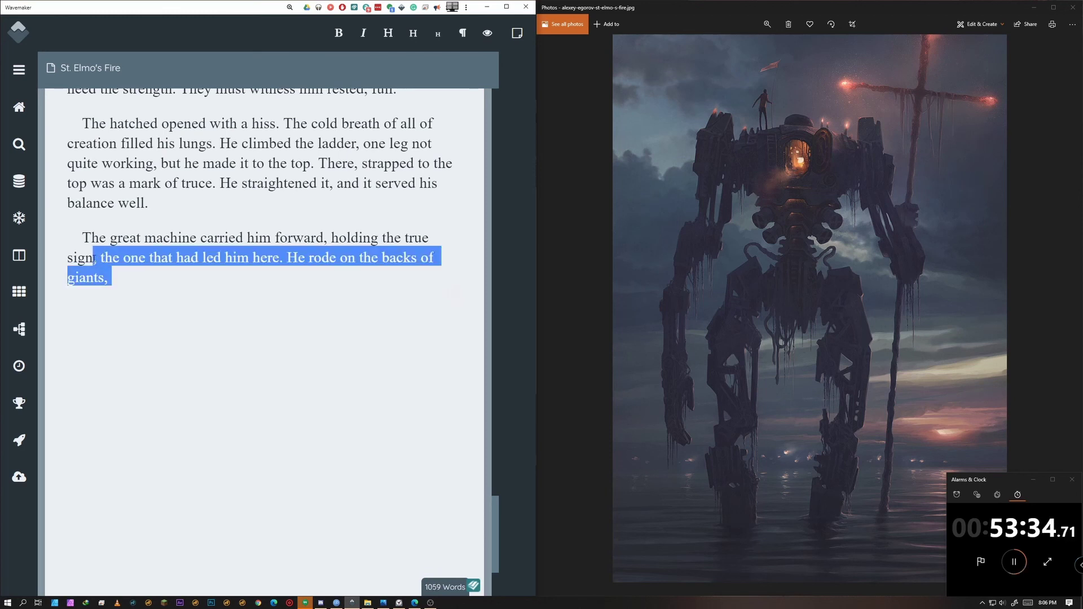
text(. His)
key(BackSpace)
key(BackSpace)
key(BackSpace)
key(BackSpace)
text(")
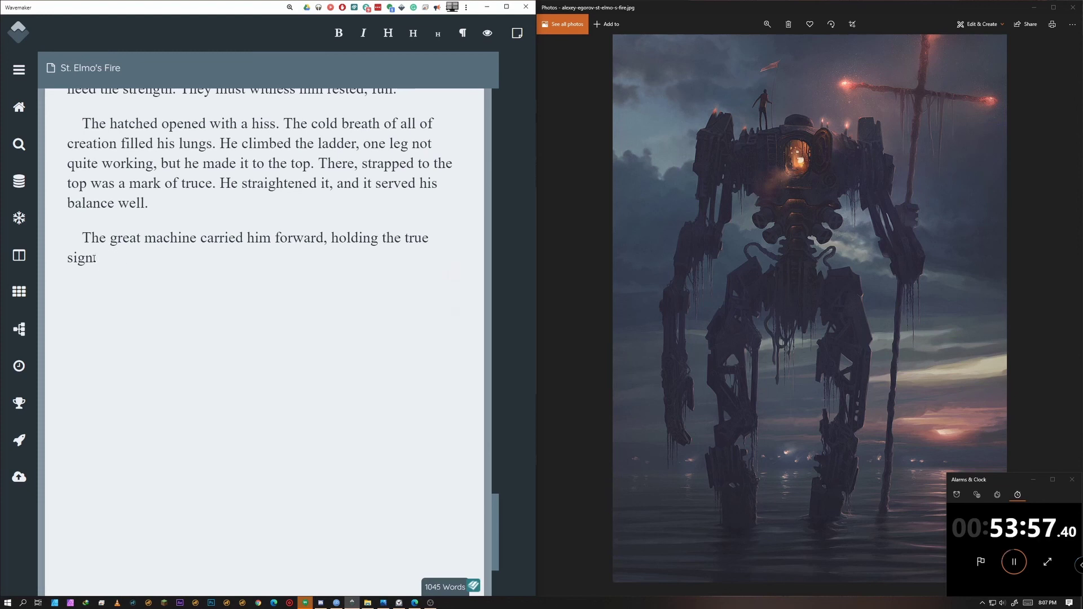
In the great machine sentence, replace "forward" with "toward the blinking shore" and "true sign" with "symbol of Truth".
double_click(319, 231)
text(toward the blinking shore)
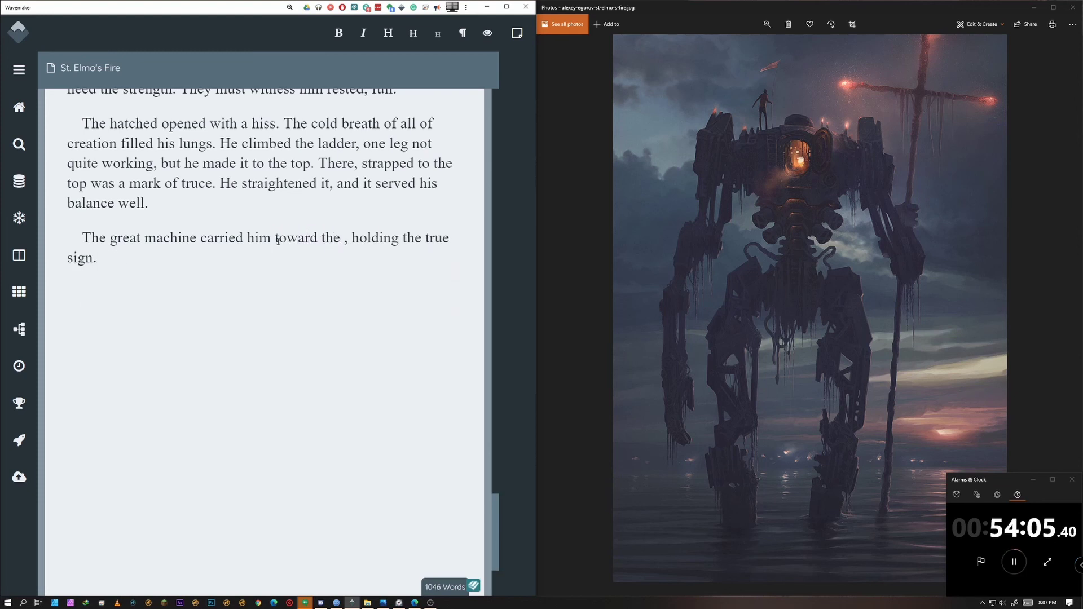
key(ctrl+End)
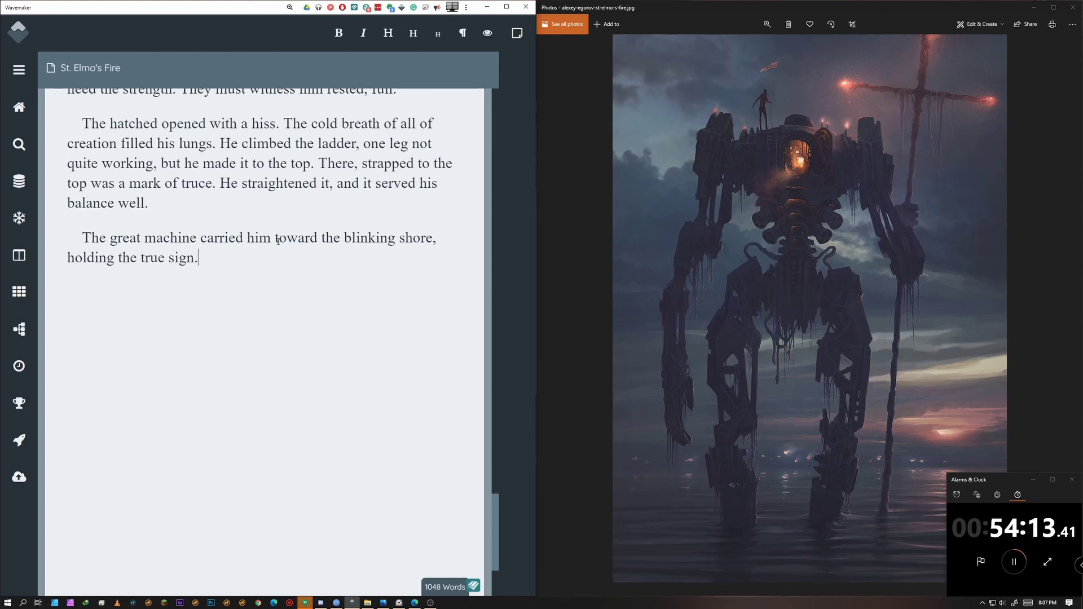
key(BackSpace)
key(BackSpace)
key(BackSpace)
key(BackSpace)
key(BackSpace)
key(BackSpace)
key(BackSpace)
key(BackSpace)
key(BackSpace)
key(BackSpace)
text(symbol of Truth.)
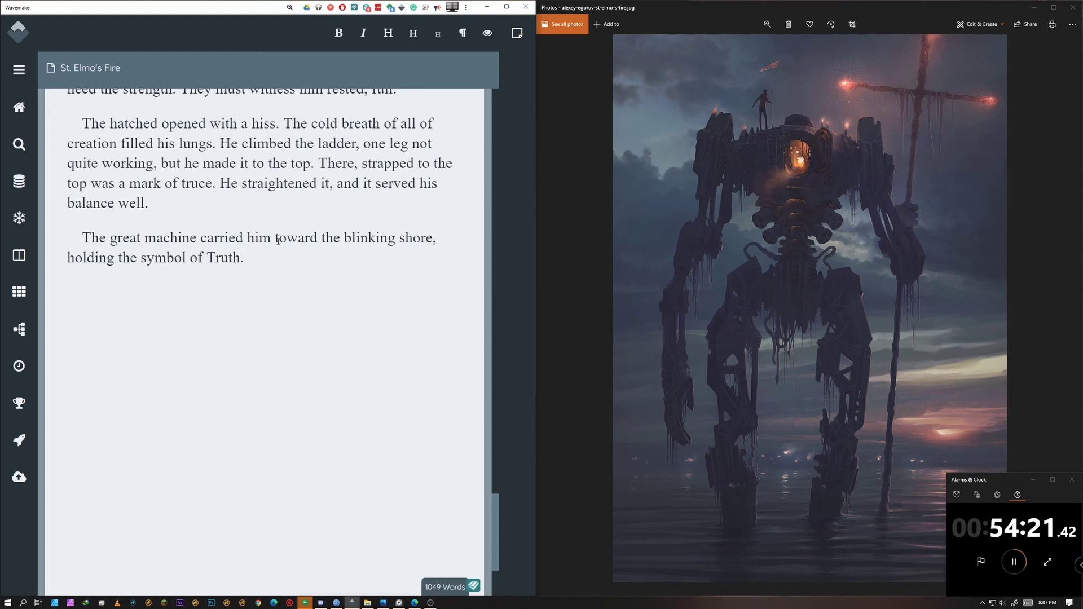
Add the line "Let there be light," he said., and write the closing paragraph "And there was.".
text( ")
text(Forward,)
key(BackSpace)
key(BackSpace)
key(BackSpace)
key(BackSpace)
key(BackSpace)
key(BackSpace)
key(BackSpace)
key(BackSpace)
text(Let there be light," he said.)
key(Return)
text(And there was.)
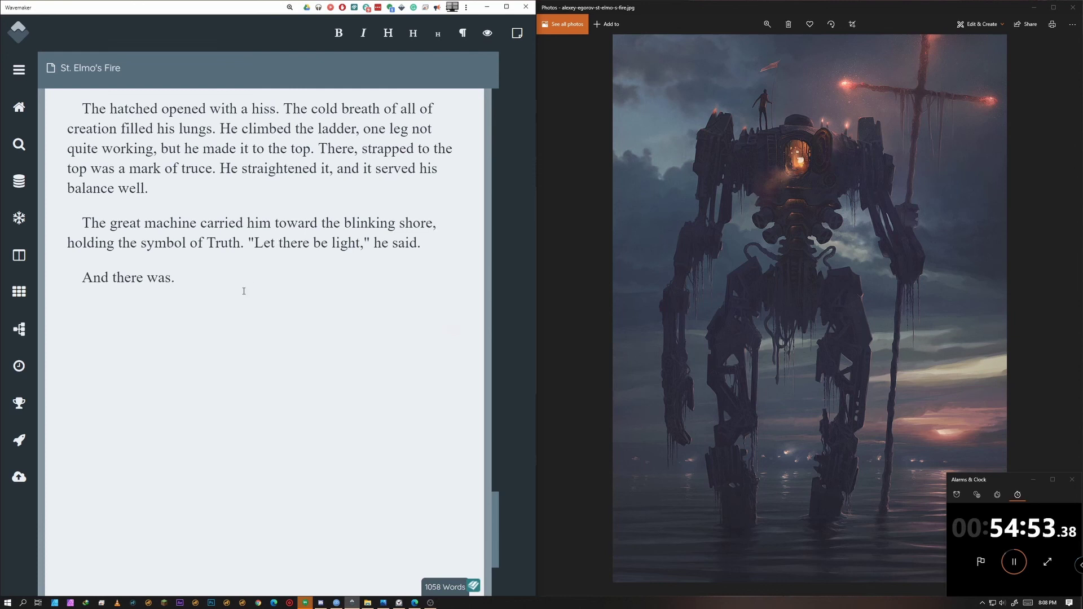
In the story's opening, delete "he supposed," from the sentence about tasting blood.
scroll(275, 375, up, 15)
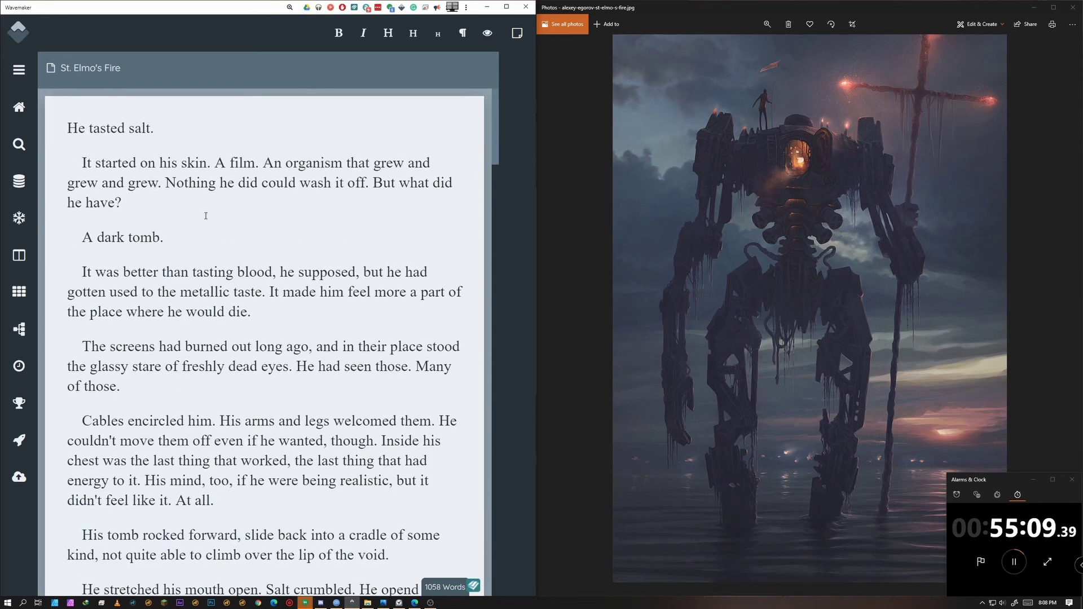
scroll(253, 212, down, 2)
drag(280, 145, 345, 145)
key(BackSpace)
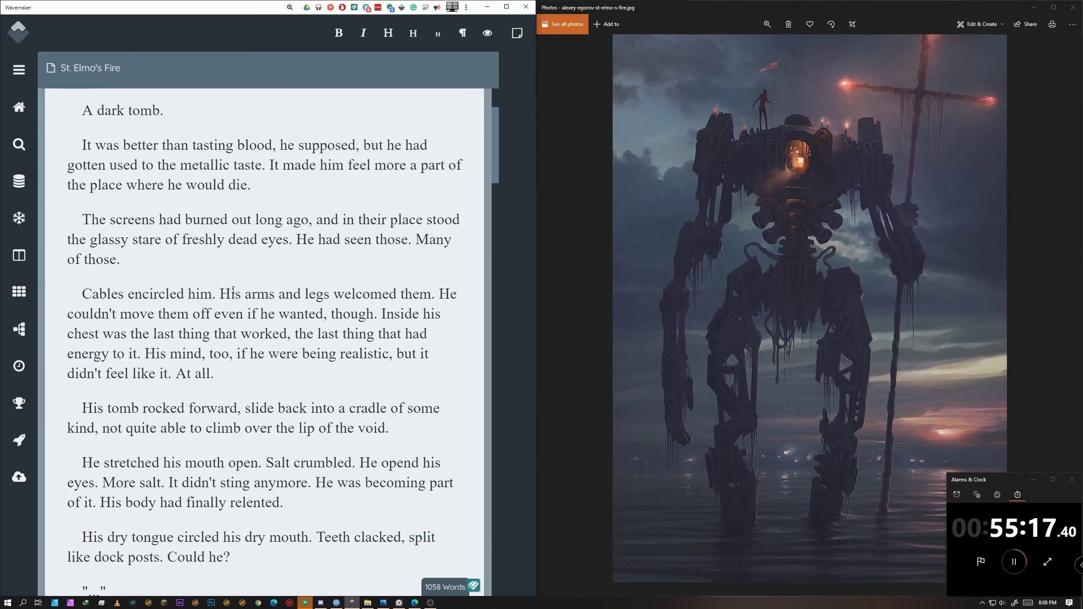
Replace the paragraph about the taste of blood with "Somehow he missed the taste of blood. The taste of life.".
drag(149, 165, 281, 145)
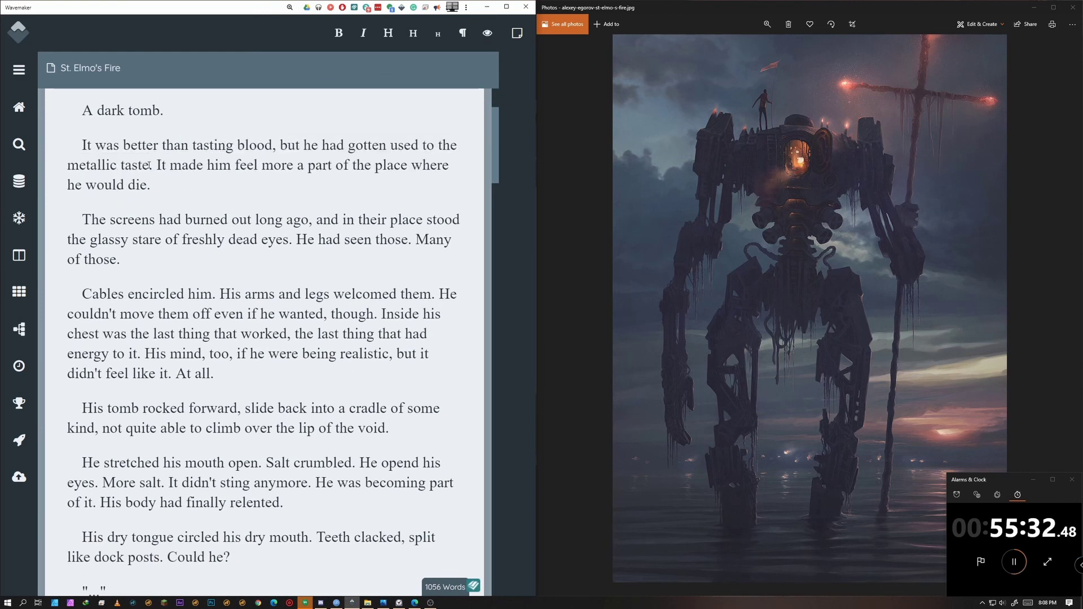
drag(150, 164, 84, 144)
text(Somehow he missed the taste of blood)
drag(326, 145, 355, 160)
text(The taste of metal made him)
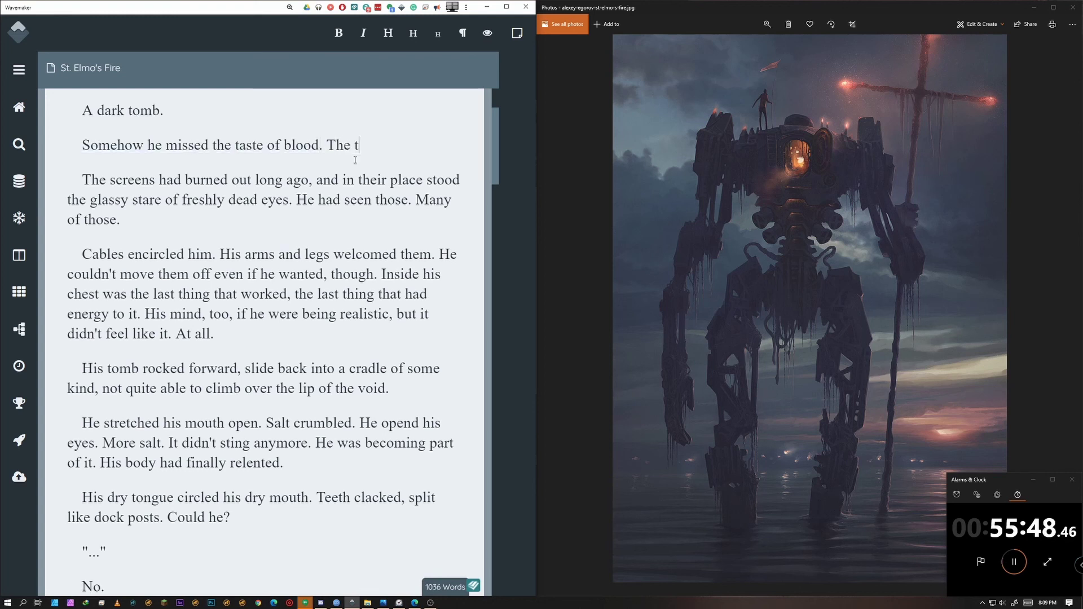
key(BackSpace)
key(BackSpace)
key(BackSpace)
key(BackSpace)
key(BackSpace)
key(BackSpace)
key(BackSpace)
key(BackSpace)
key(BackSpace)
key(BackSpace)
key(BackSpace)
key(BackSpace)
key(BackSpace)
key(BackSpace)
key(BackSpace)
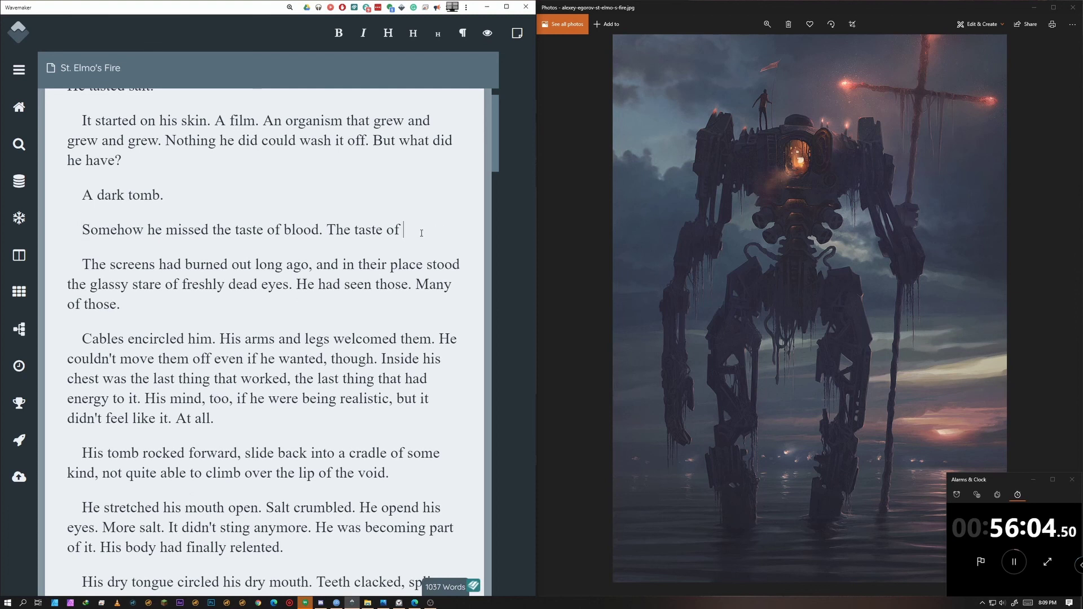
text(life.)
Shorten the paragraph about the burned-out screens to "The screens had burned out long ago, glassy dead eyes now.".
scroll(422, 230, down, 1)
text(glassy dead eyes now.)
drag(292, 199, 66, 200)
key(BackSpace)
In the cables paragraph, delete "His arms and legs welcomed them.", ", though" and "At all.".
scroll(260, 337, down, 1)
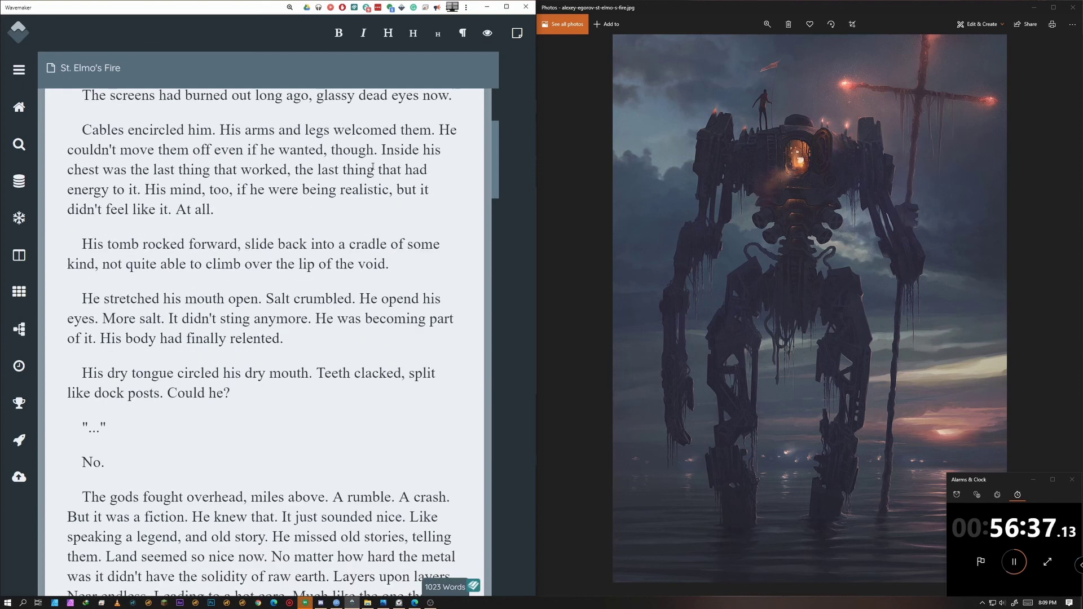
drag(433, 130, 220, 129)
key(BackSpace)
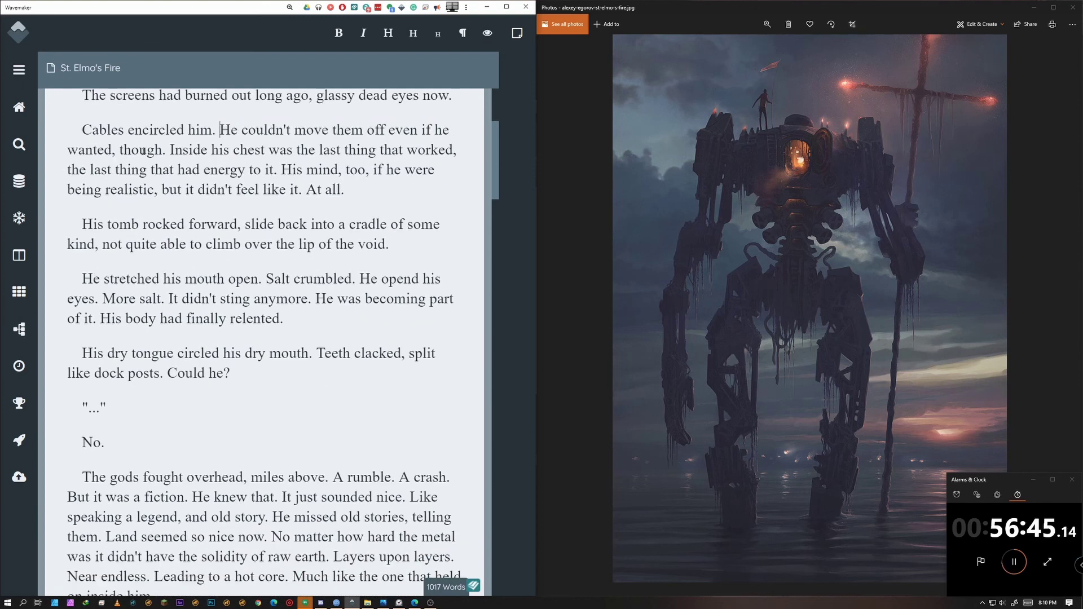
drag(164, 150, 110, 150)
key(BackSpace)
drag(308, 189, 265, 189)
key(BackSpace)
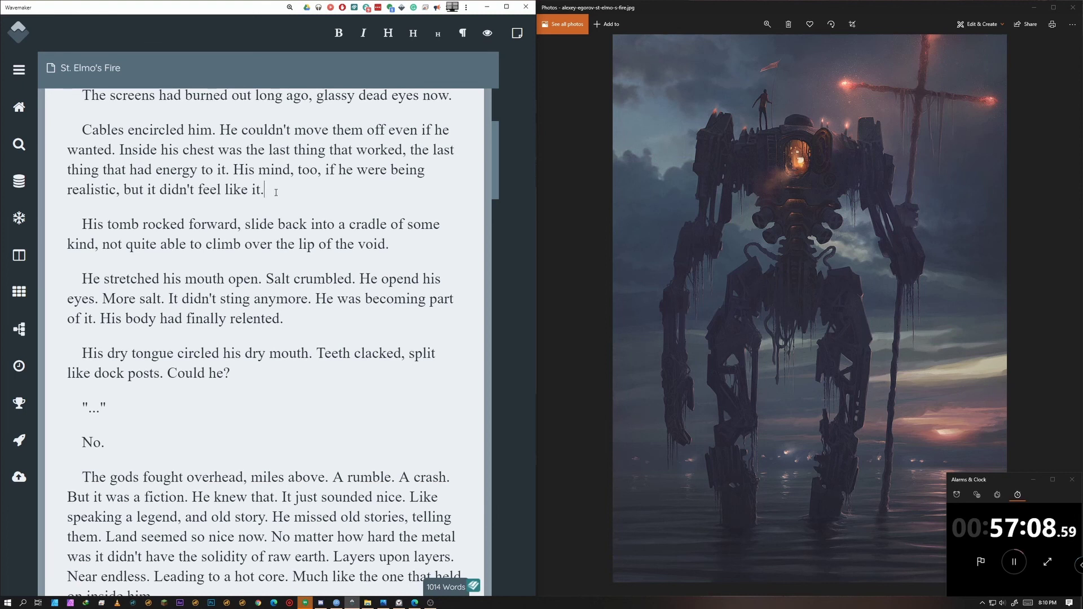
Replace the sentence about his mind with "Love." and correct "slide" to "slid" in the rocking tomb sentence.
drag(270, 191, 237, 168)
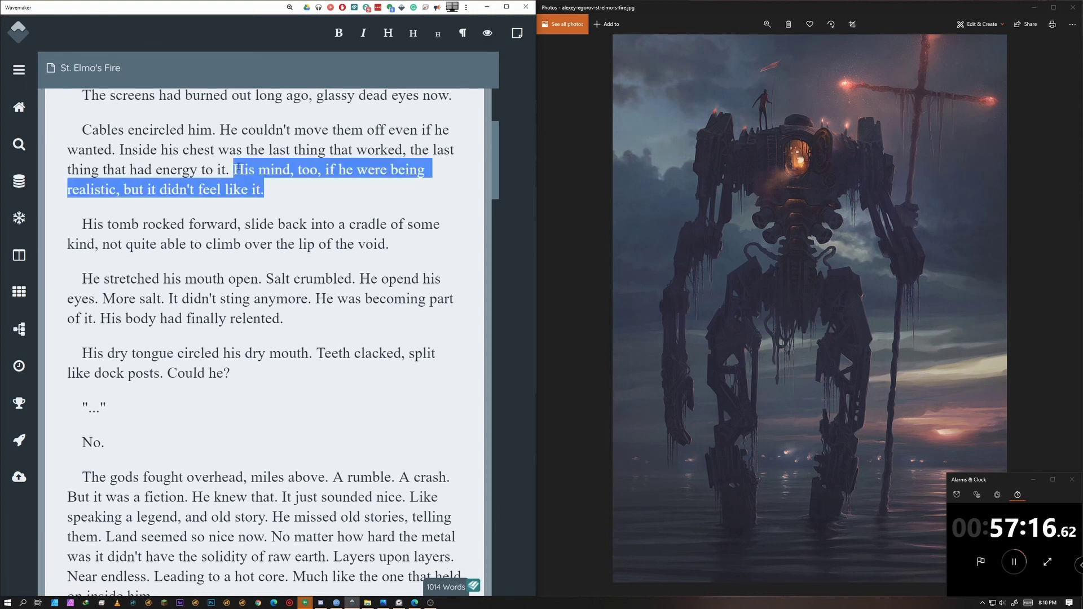
text(Love.)
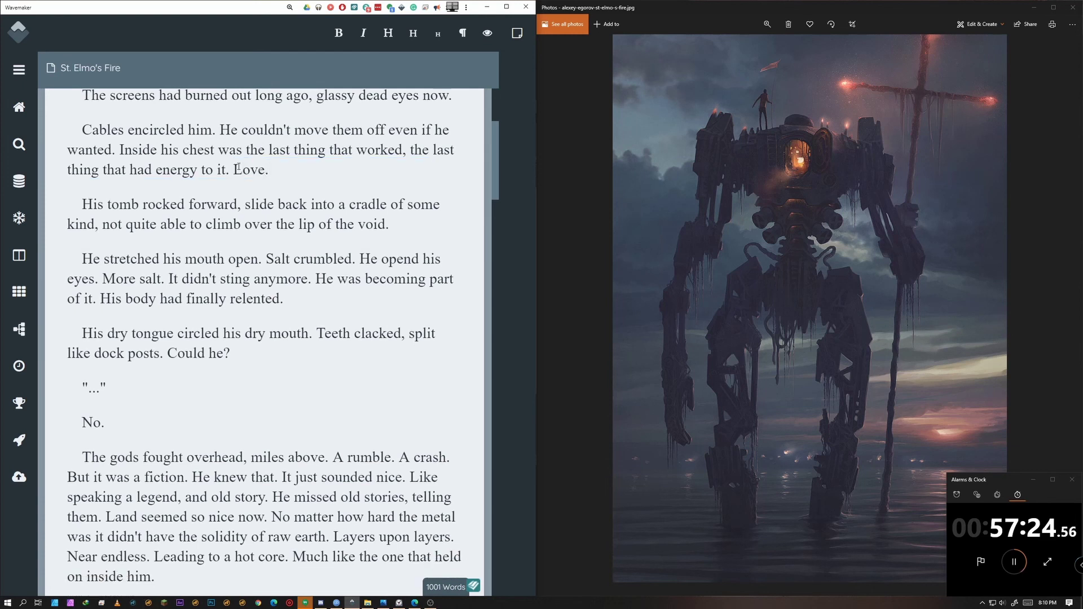
scroll(249, 278, down, 1)
click(275, 163)
key(BackSpace)
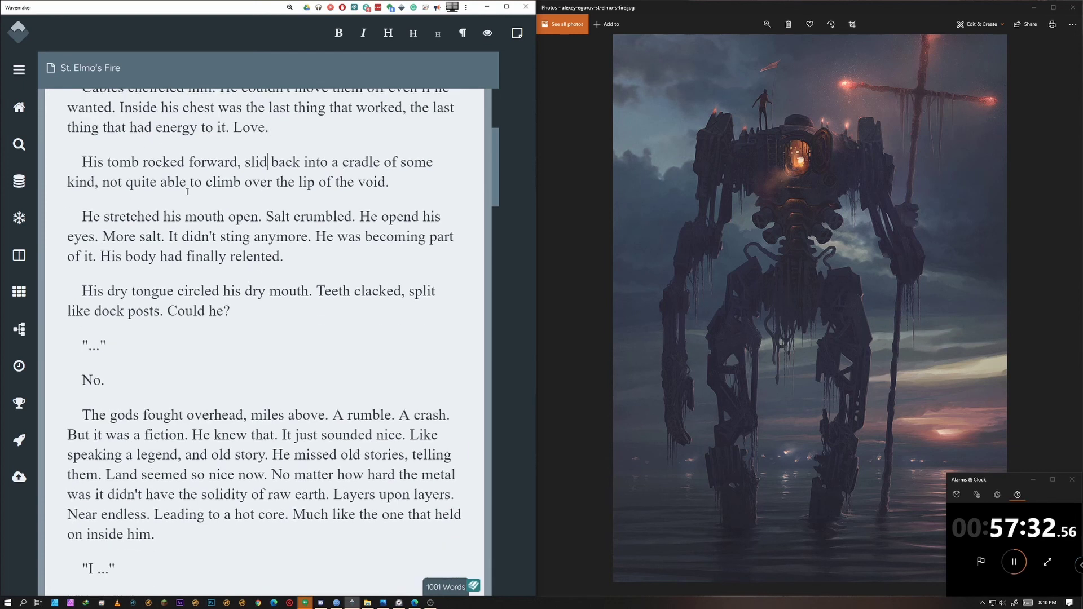
Cut ", split like dock posts" so the sentence about his teeth reads "Teeth clacked.".
scroll(256, 314, down, 1)
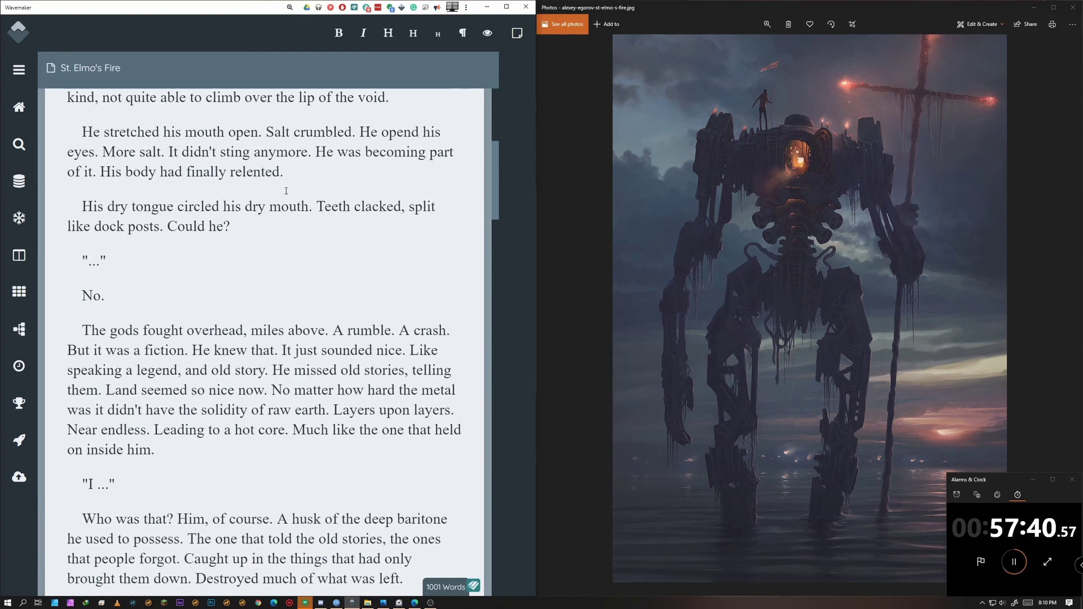
scroll(315, 236, down, 1)
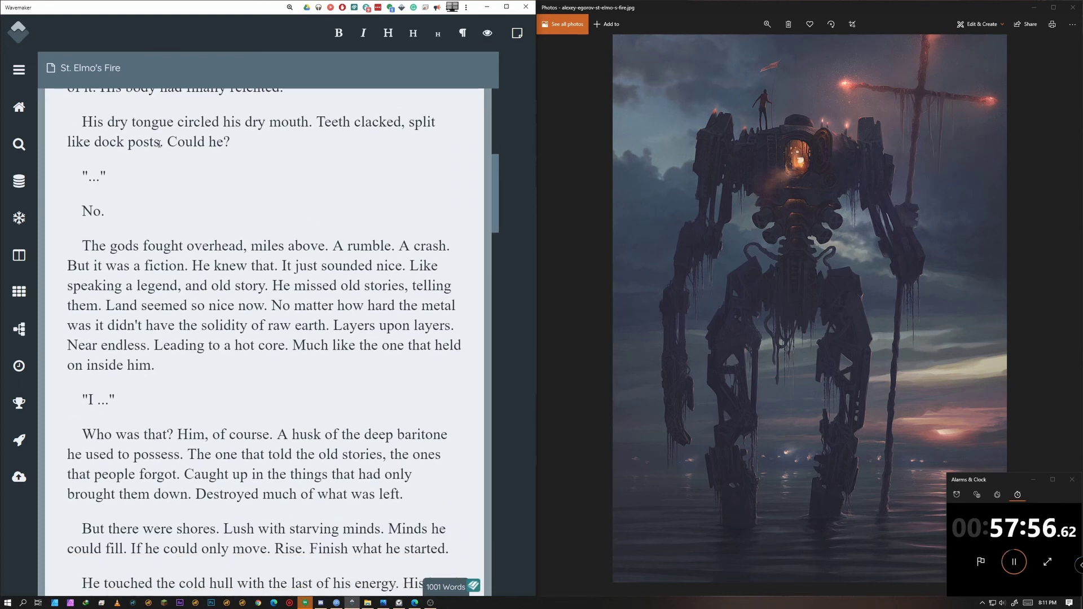
drag(167, 144, 397, 122)
key(BackSpace)
text(.)
In the paragraph about the gods fighting overhead, replace "Land seemed so nice now" with "He lusted for earth".
scroll(317, 251, down, 2)
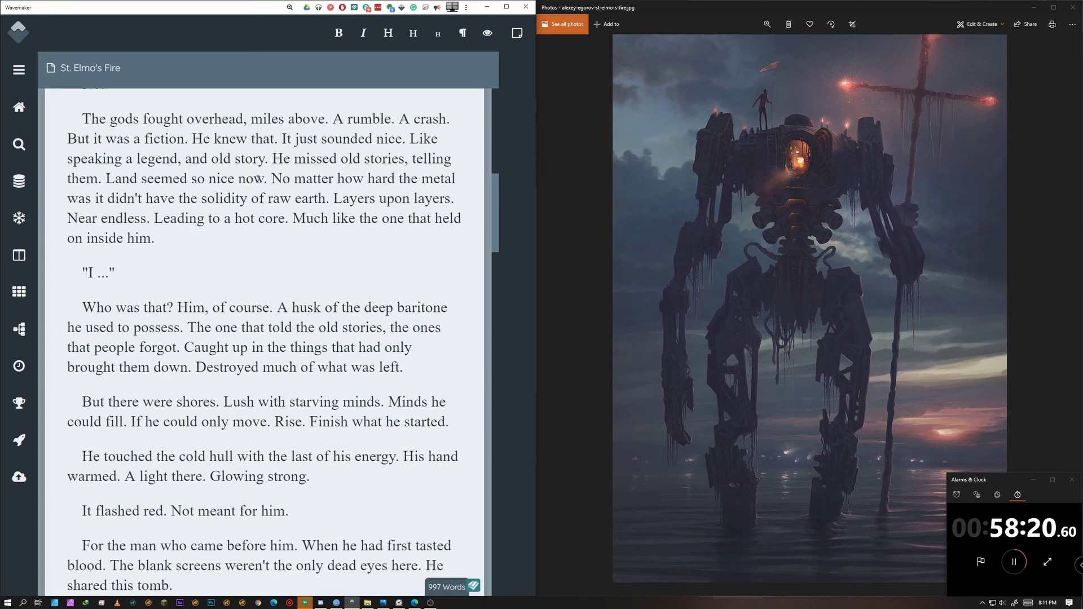
drag(264, 178, 142, 176)
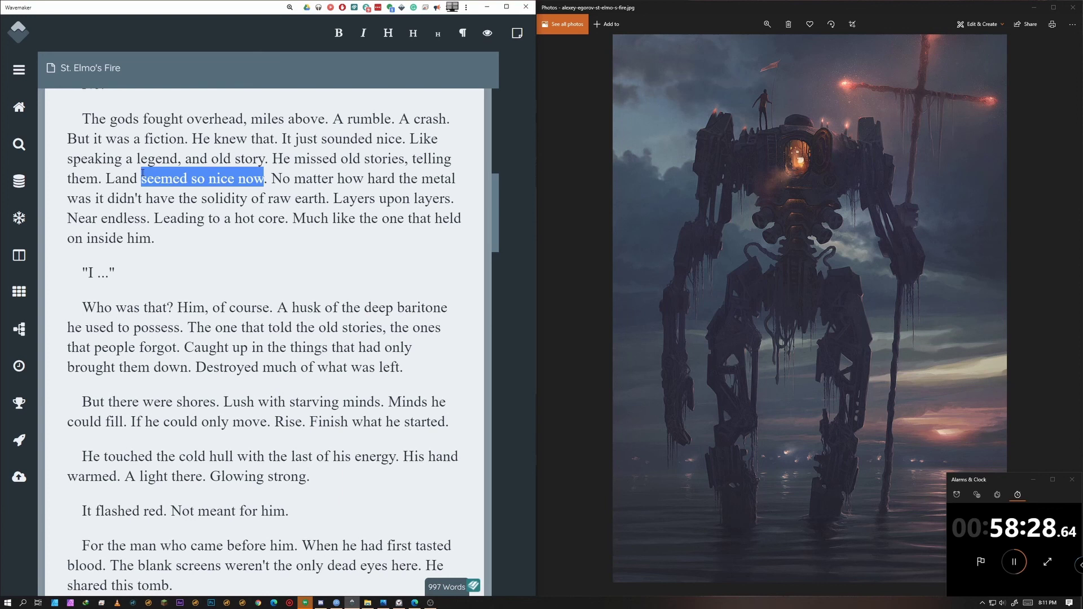
click(238, 181)
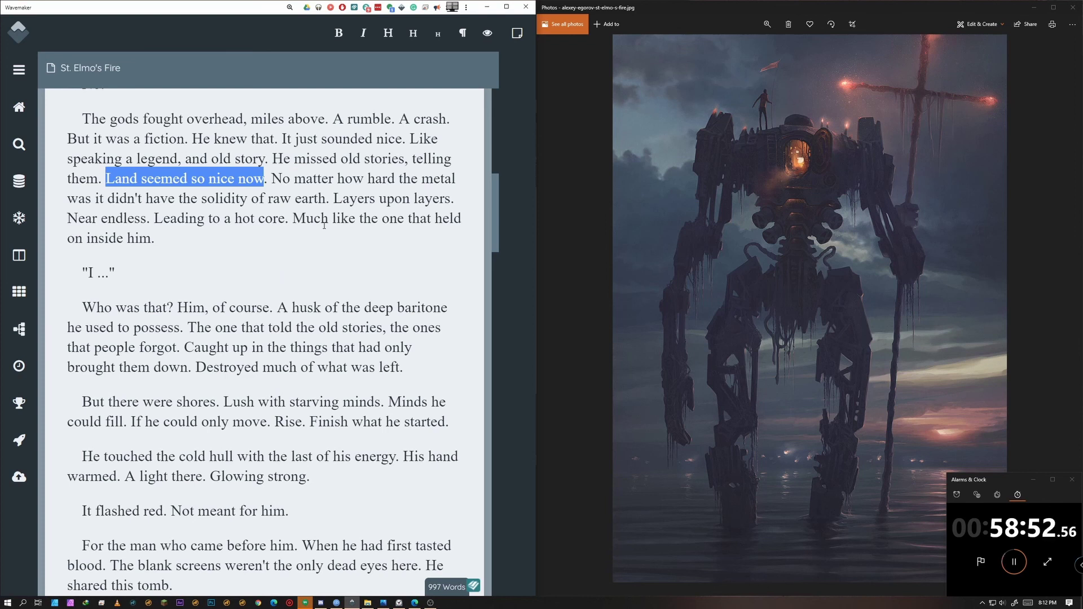
drag(142, 178, 265, 181)
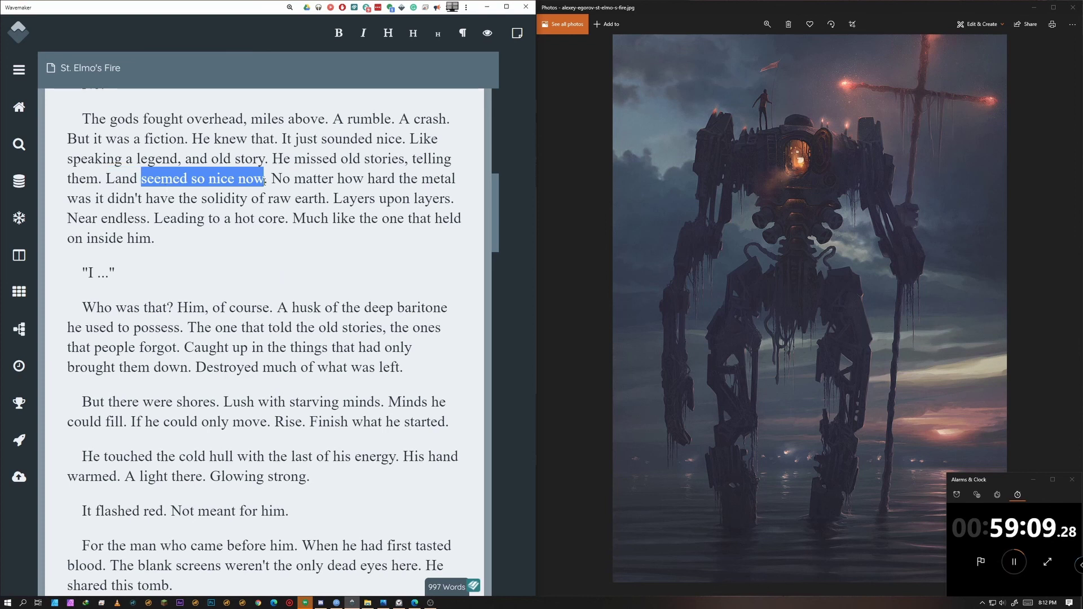
key(BackSpace)
key(ctrl+BackSpace)
text(He lusted for)
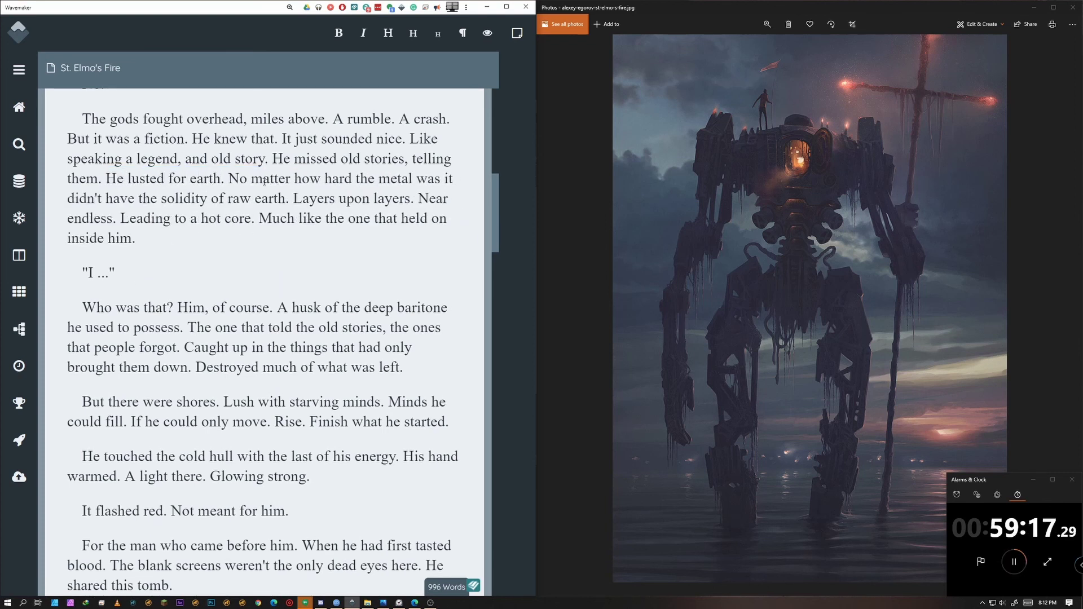
Rewrite the hard metal sentence as "No matter how solid, metal wouldn't do." and add ", earth had" after "Layers upon layers".
drag(284, 198, 230, 178)
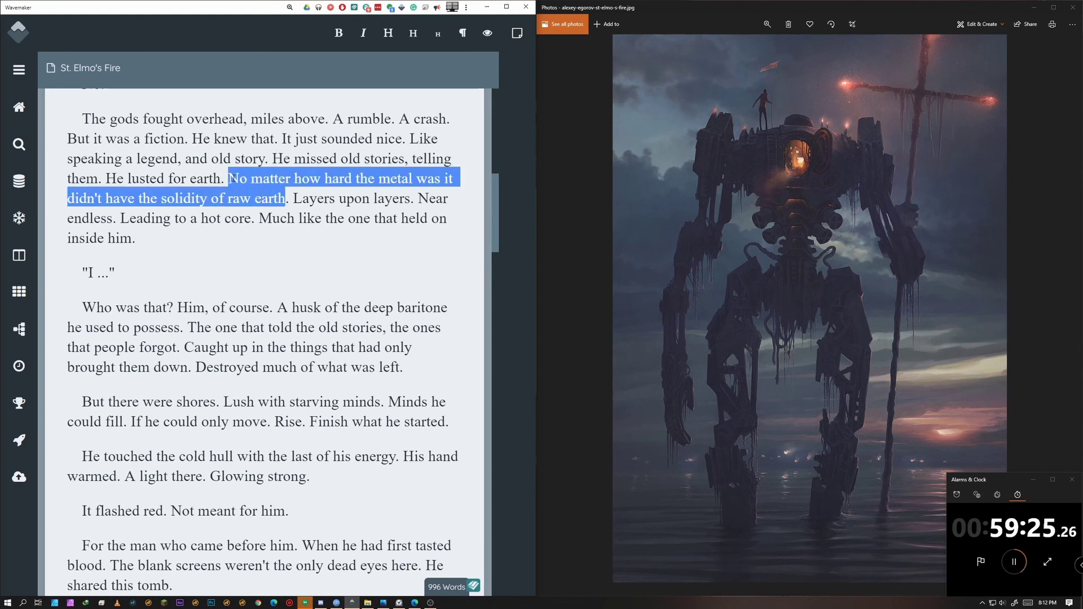
text(No matter how solid, metal wouldn't du)
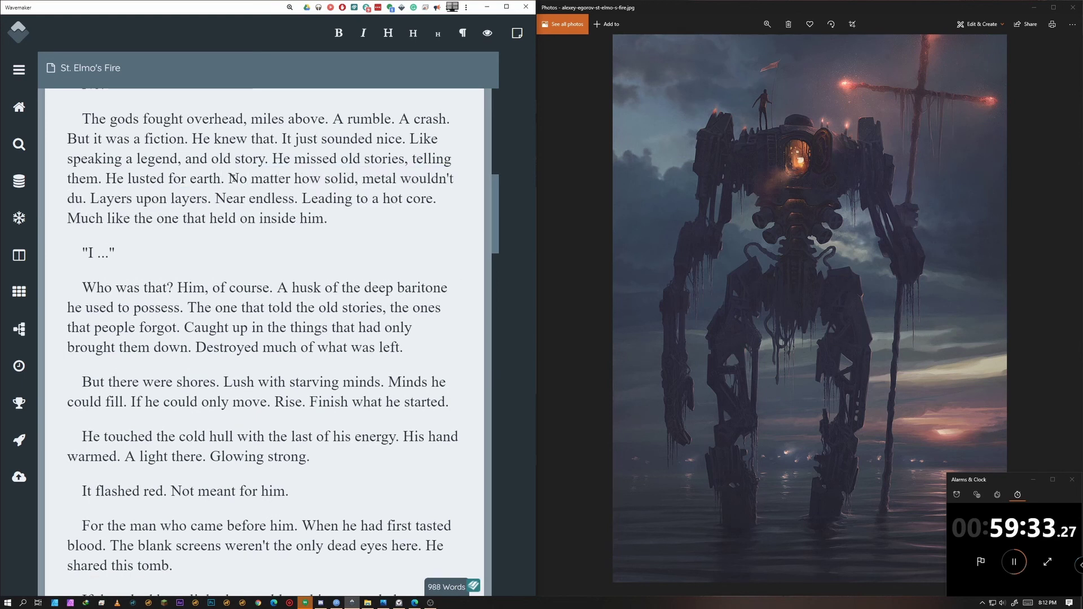
key(BackSpace)
text(o)
scroll(248, 181, down, 1)
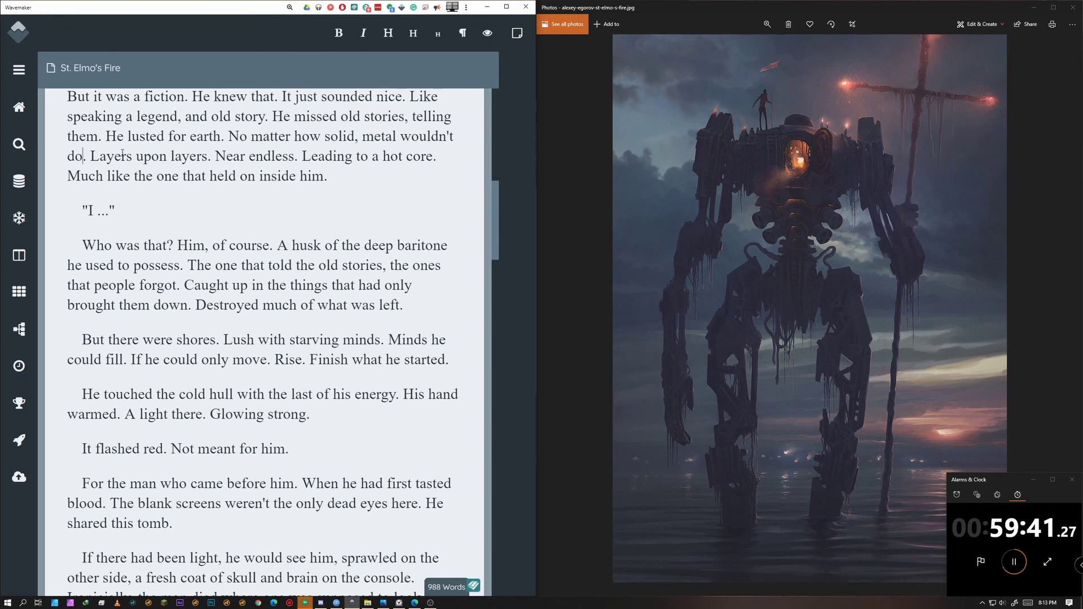
click(208, 157)
text(, earth had)
Insert "The true stories." after "the ones that people forgot." and move it to a new paragraph after "Destroyed much of what was left.".
scroll(260, 307, down, 2)
scroll(260, 307, down, 1)
click(185, 159)
text(The true stories.)
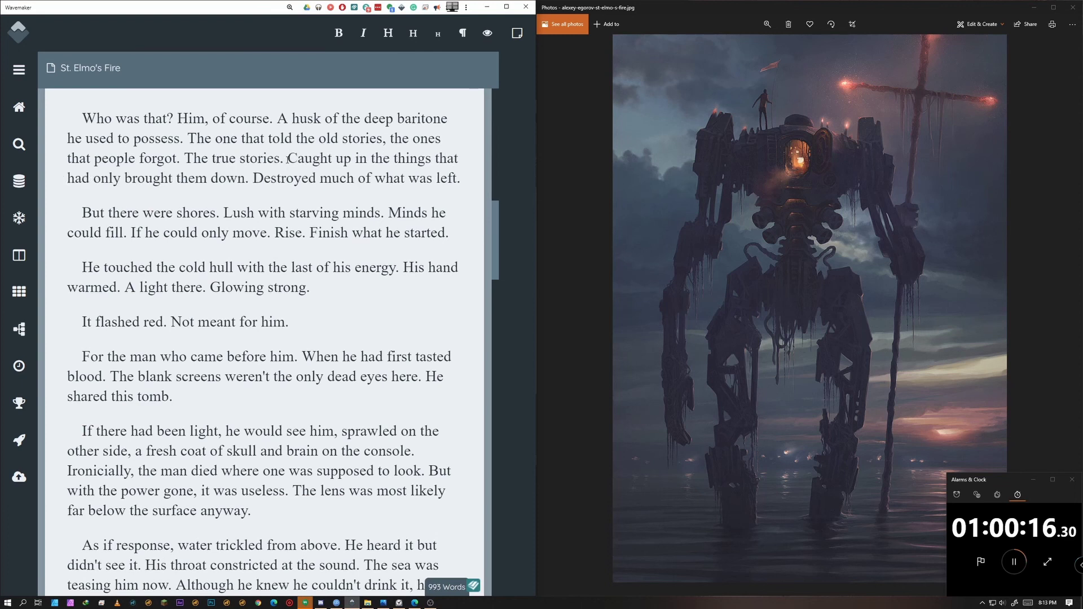
shift+click(184, 158)
key(ctrl+x)
click(449, 178)
key(Return)
key(ctrl+v)
In the cold hull paragraph, replace "Glowing strong." with "A notch. A hemisphere with two notches.".
scroll(377, 317, down, 3)
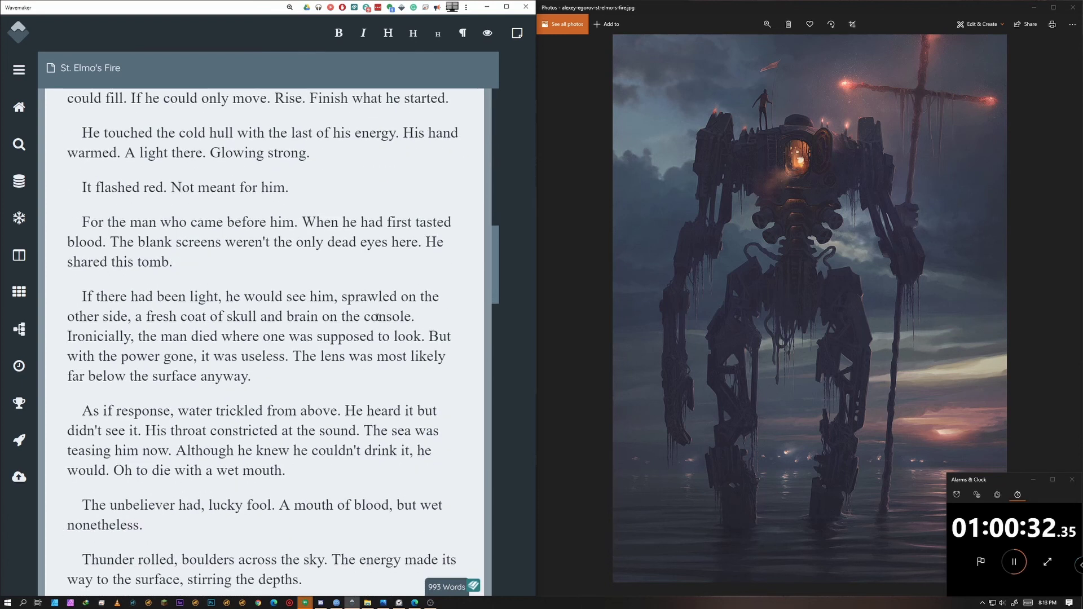
drag(318, 156, 209, 153)
text(A notch. A hemisphere with two notches.)
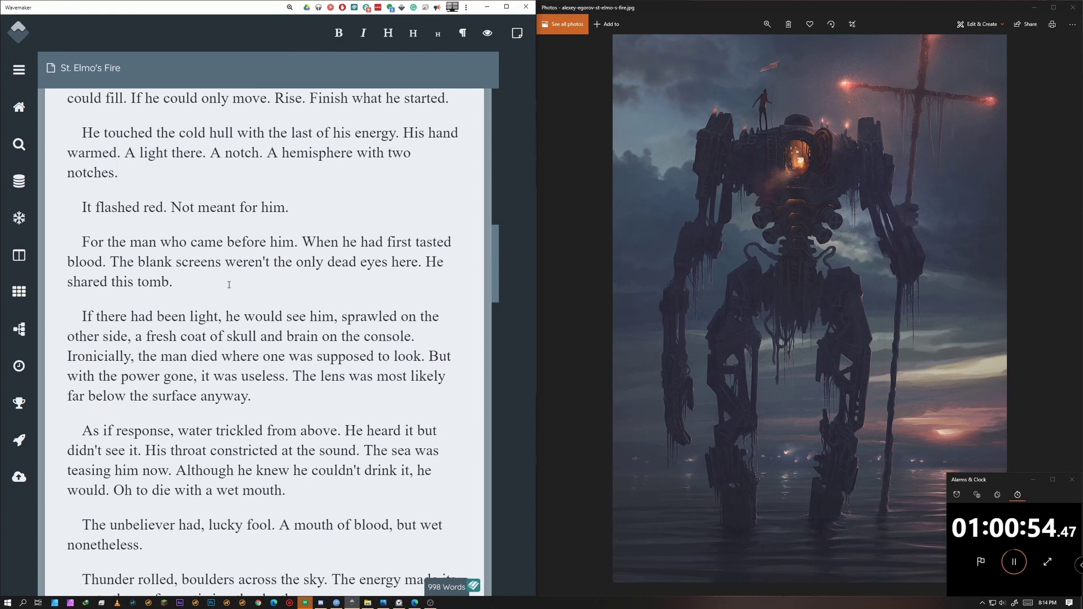
Proofread the story from the red flash through the trickling water to the paragraph about the hollow silence.
scroll(243, 226, down, 3)
scroll(254, 254, up, 3)
scroll(267, 284, down, 2)
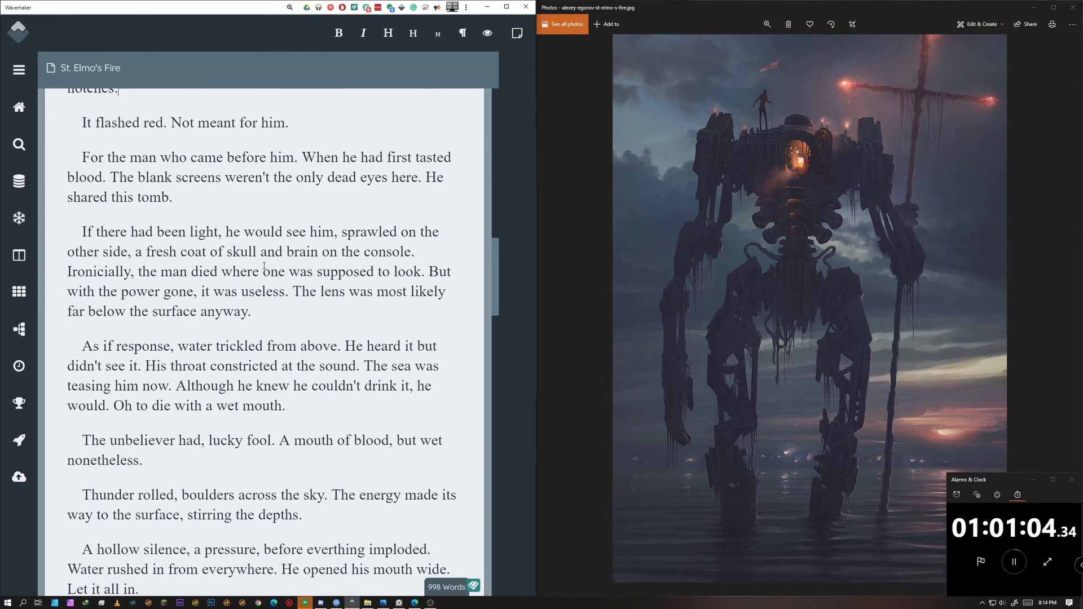
scroll(263, 265, down, 1)
scroll(263, 265, down, 2)
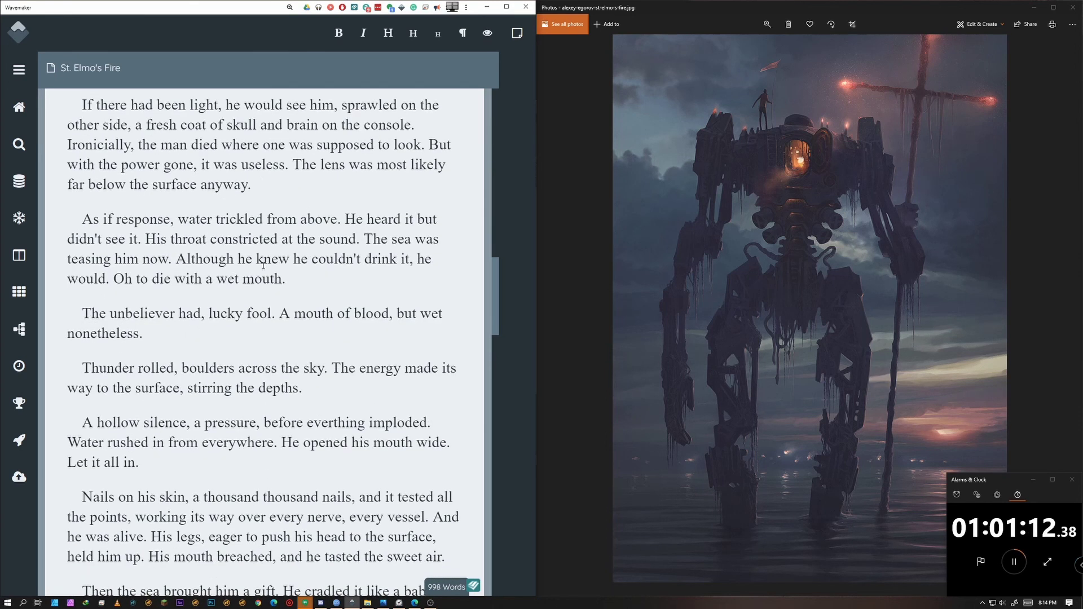
scroll(262, 266, down, 1)
scroll(259, 269, down, 1)
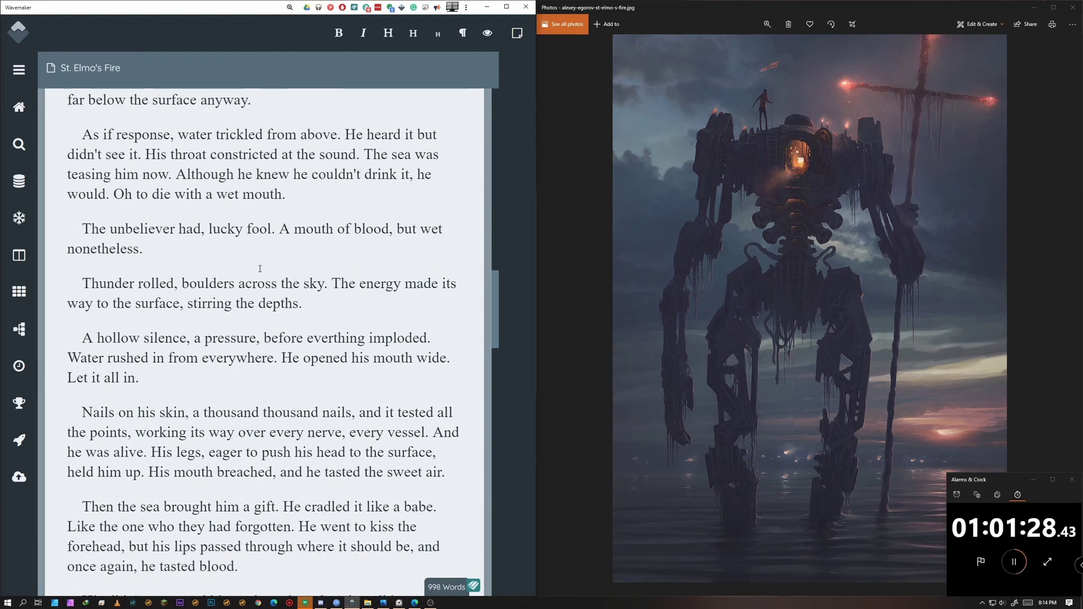
scroll(263, 266, down, 1)
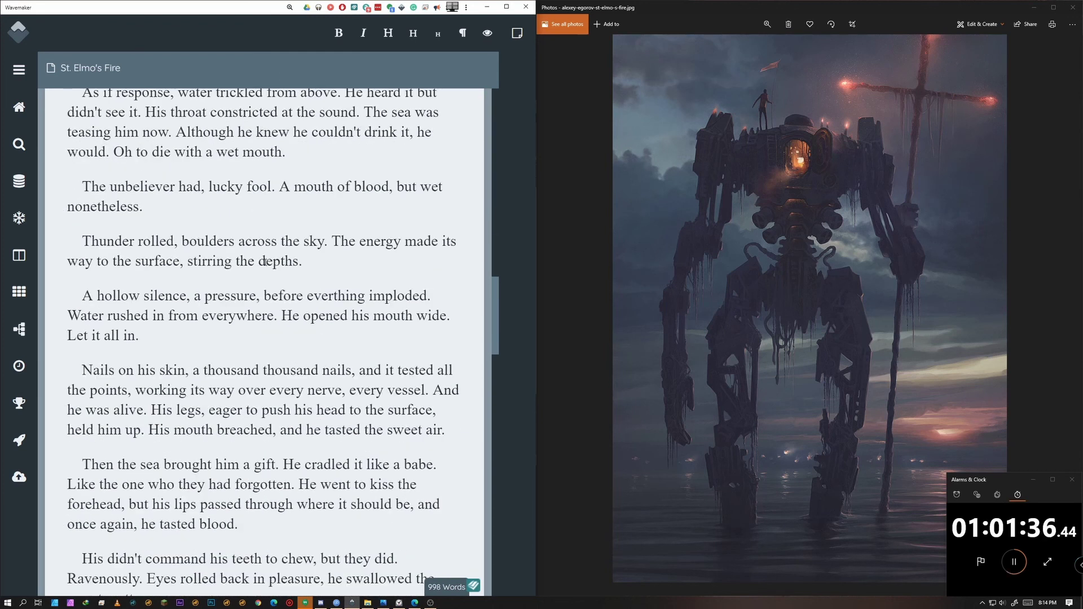
scroll(265, 262, down, 1)
scroll(265, 262, down, 2)
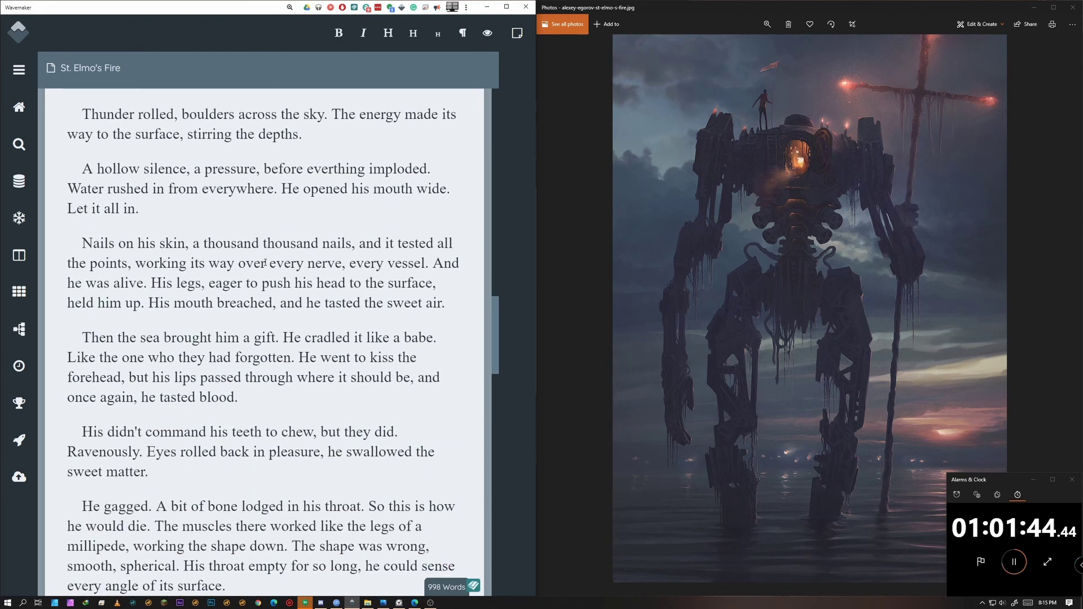
Delete "from everywhere" from the rushing water sentence and put "Let it all in." in its own paragraph.
drag(164, 150, 272, 150)
key(BackSpace)
Add ", to his wrists" after "every vessel" and change "Eyes rolled back" to "Eyes rolling back".
scroll(426, 152, down, 1)
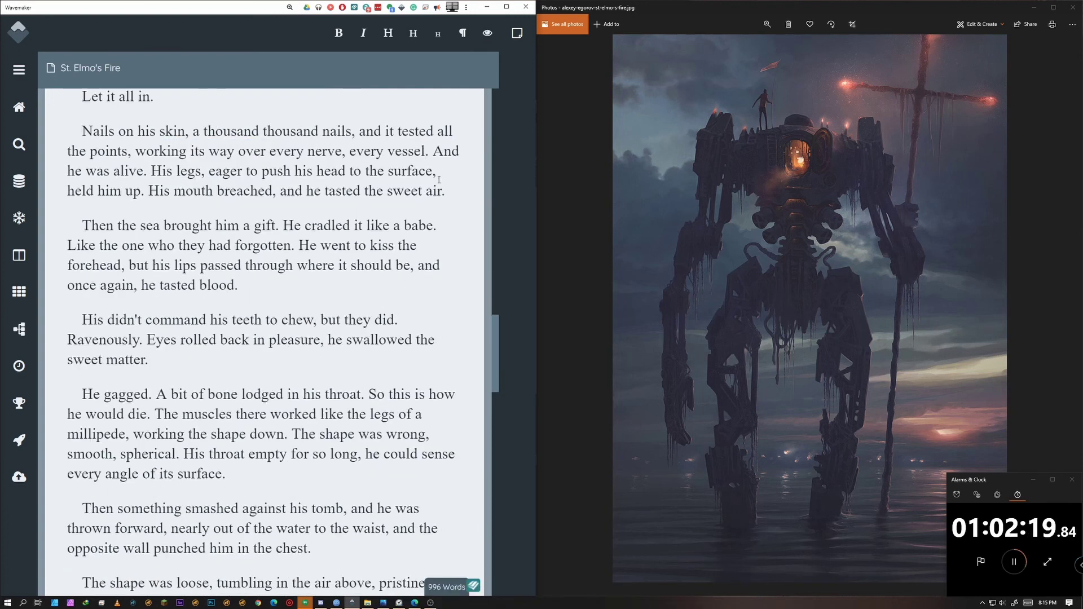
text(, to his wrists)
scroll(346, 330, down, 1)
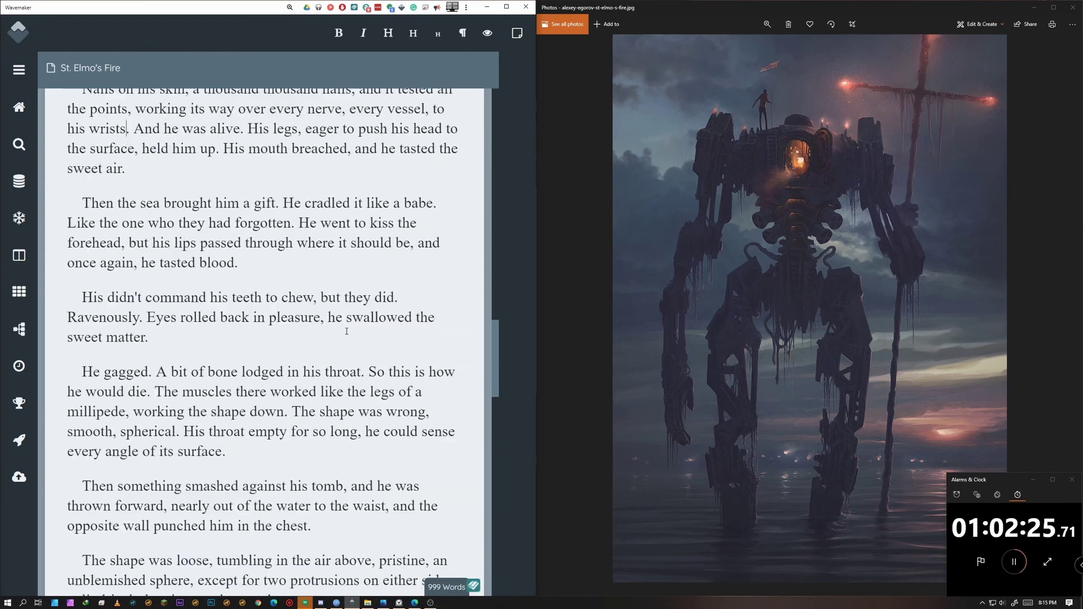
scroll(346, 331, down, 2)
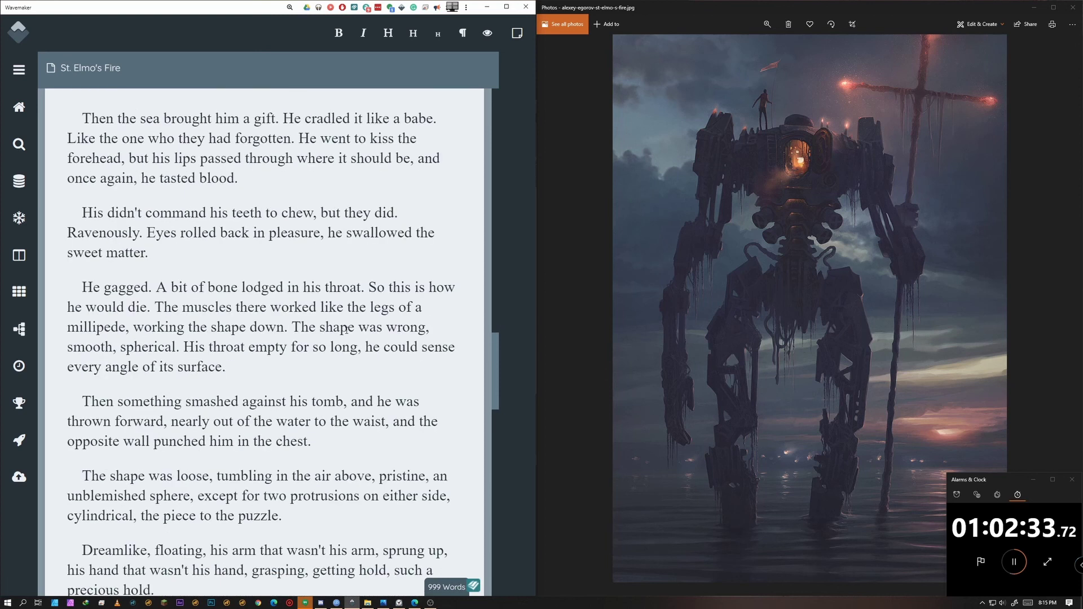
scroll(346, 331, down, 2)
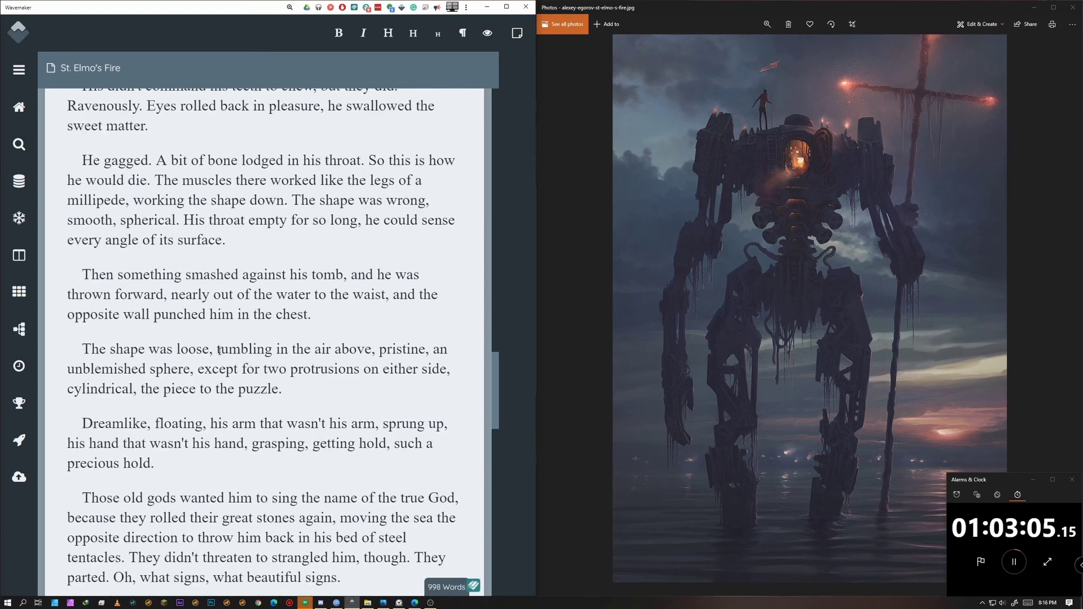
scroll(200, 107, down, 1)
drag(200, 107, 216, 107)
text(ing)
In the old gods paragraph, replace "rolled" with "hurled" before "their great stones" and delete ", though" after "strangled him".
scroll(350, 246, down, 1)
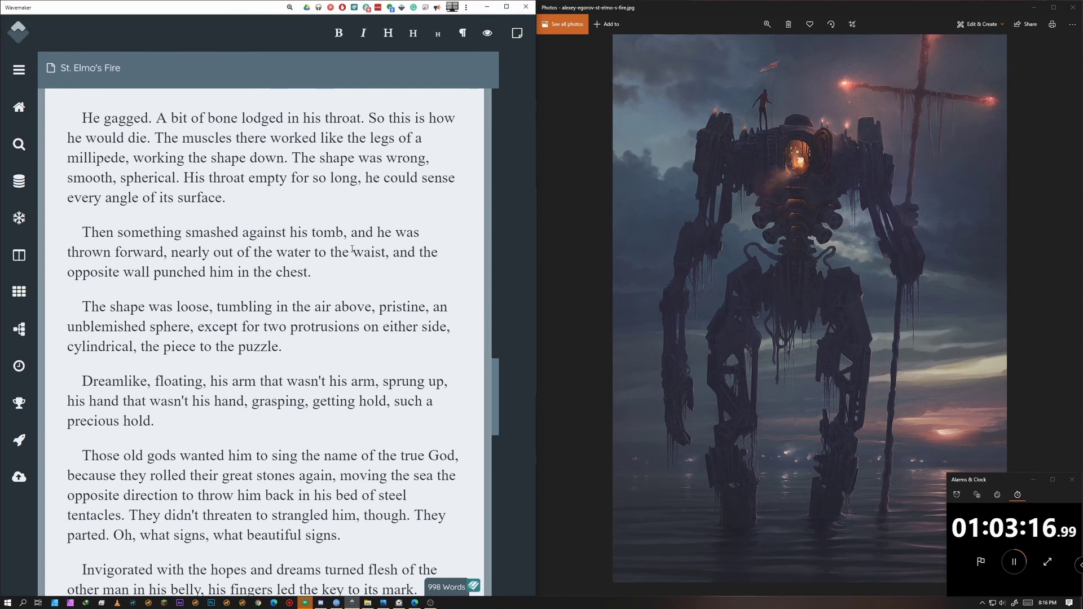
scroll(352, 249, down, 2)
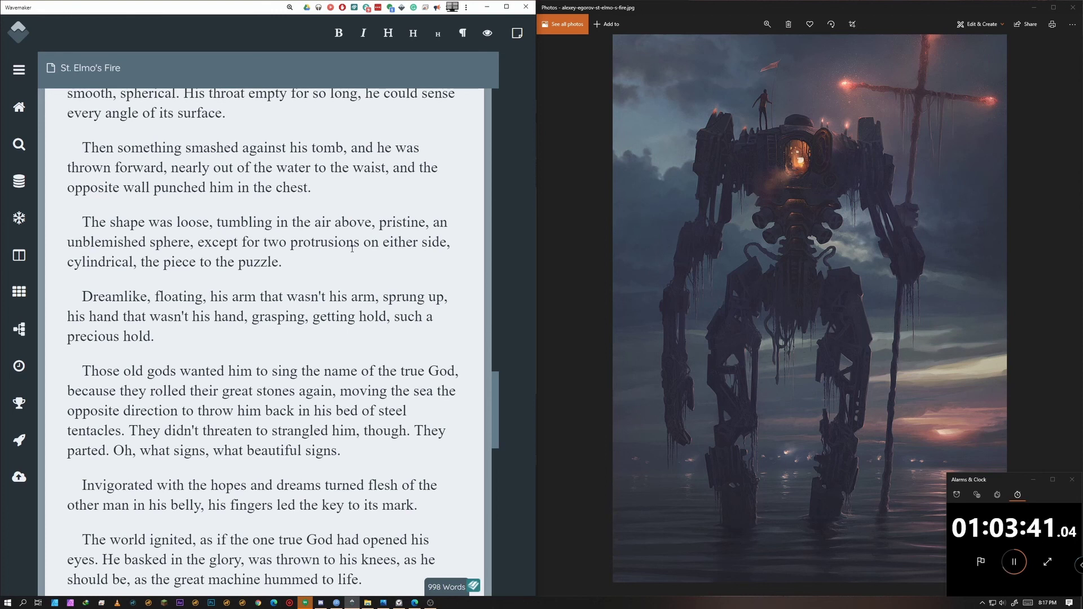
scroll(352, 249, down, 2)
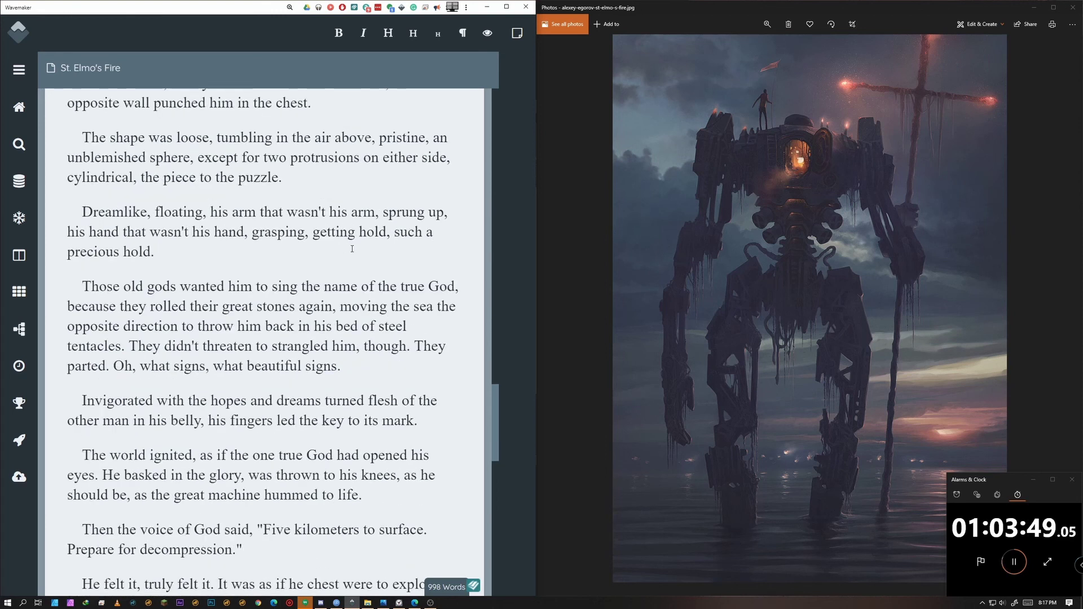
scroll(352, 249, down, 1)
scroll(352, 249, down, 2)
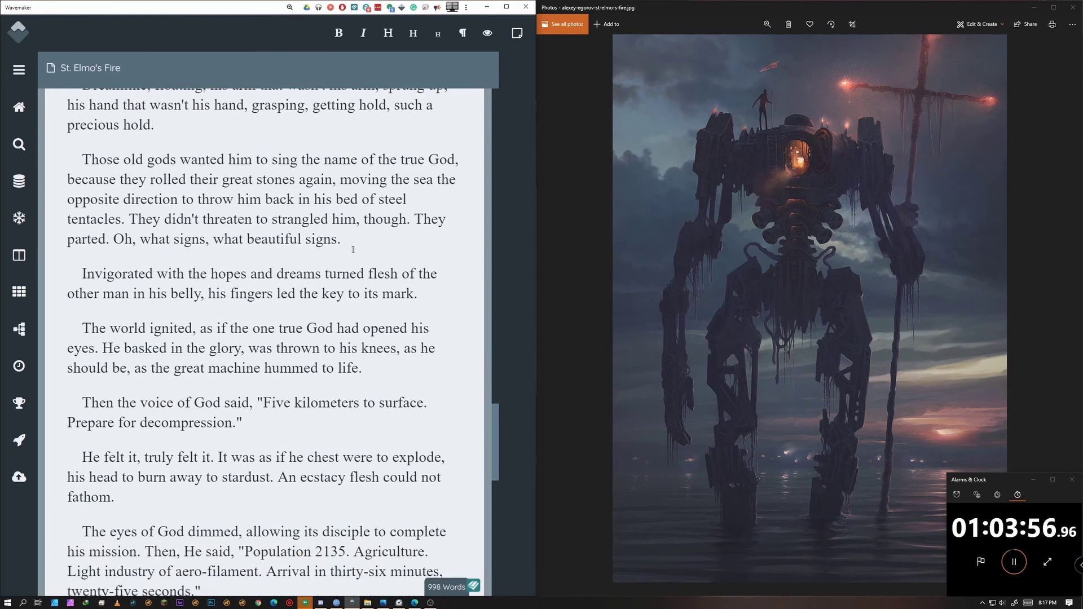
scroll(353, 249, down, 1)
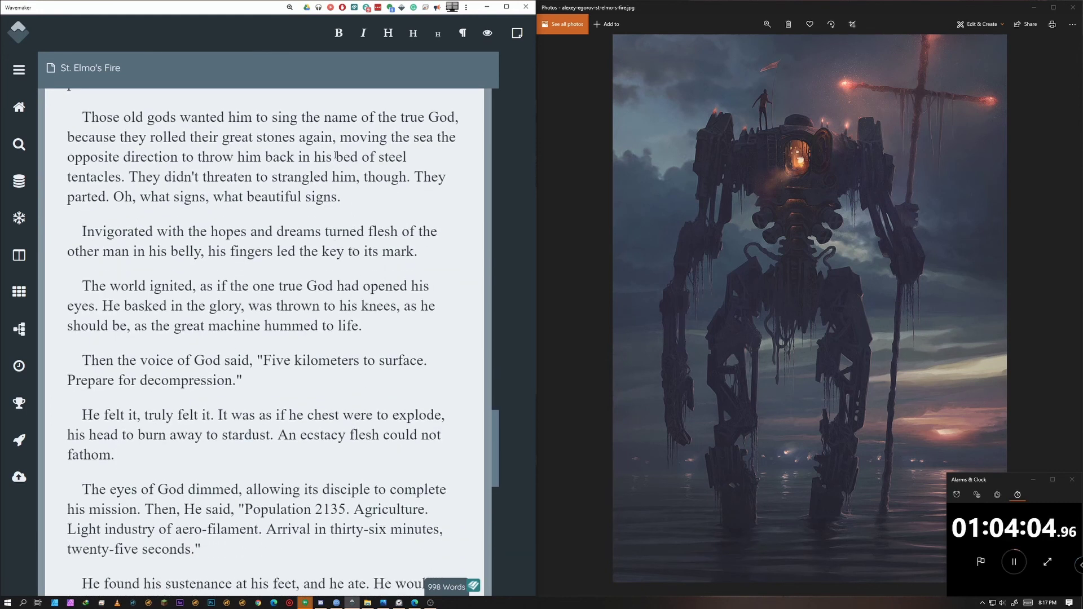
drag(188, 138, 150, 138)
key(BackSpace)
text(hurled)
scroll(303, 370, down, 1)
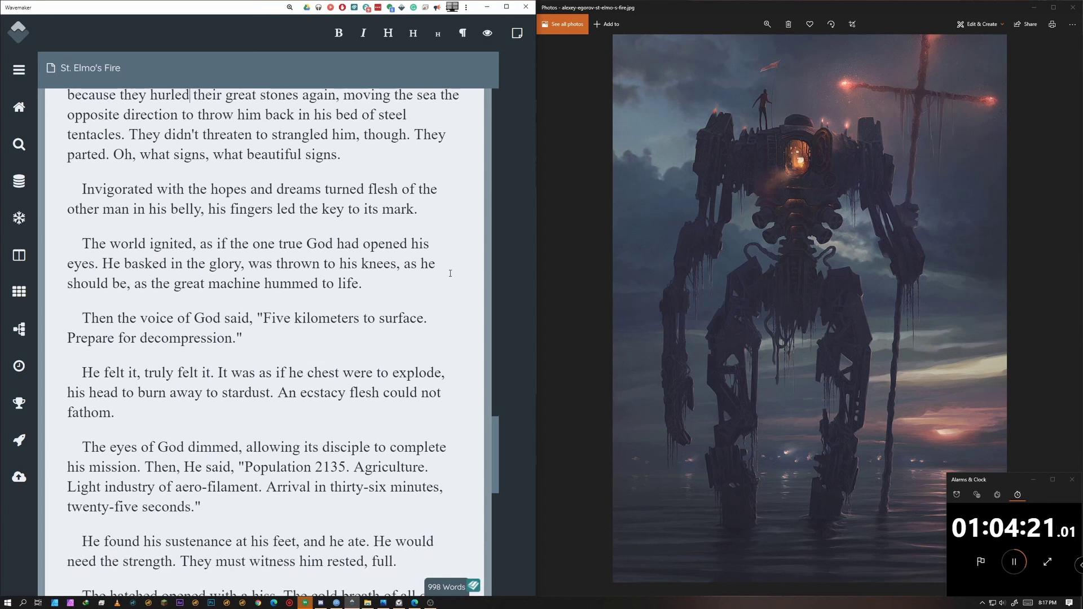
drag(410, 134, 356, 134)
key(BackSpace)
Add ", clear of mind" after "rested, full" and correct "hatched" to "hatch" in the following paragraph.
scroll(331, 306, down, 2)
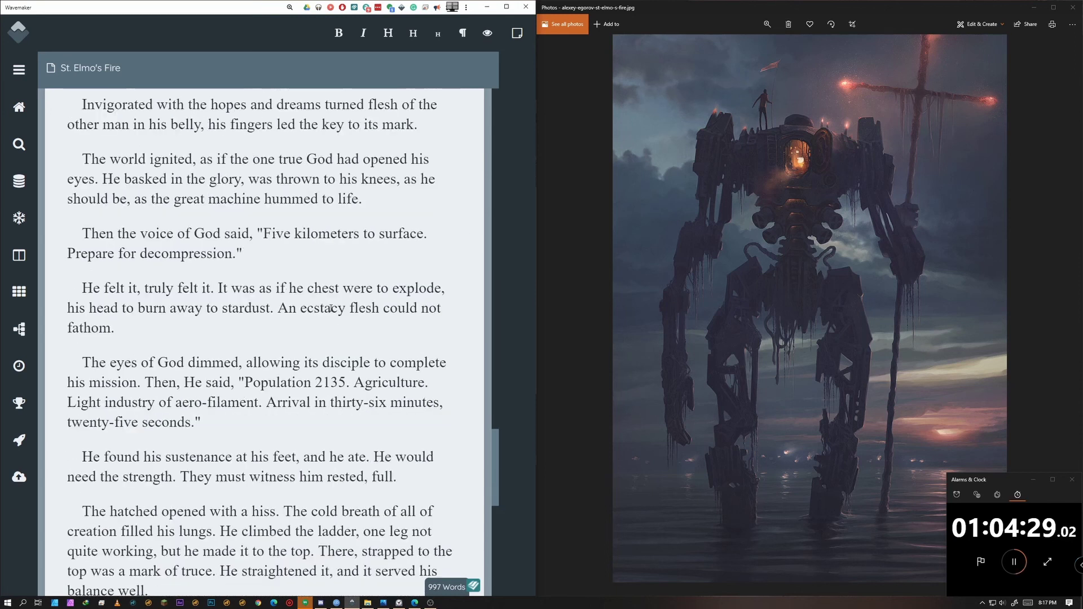
scroll(338, 260, up, 1)
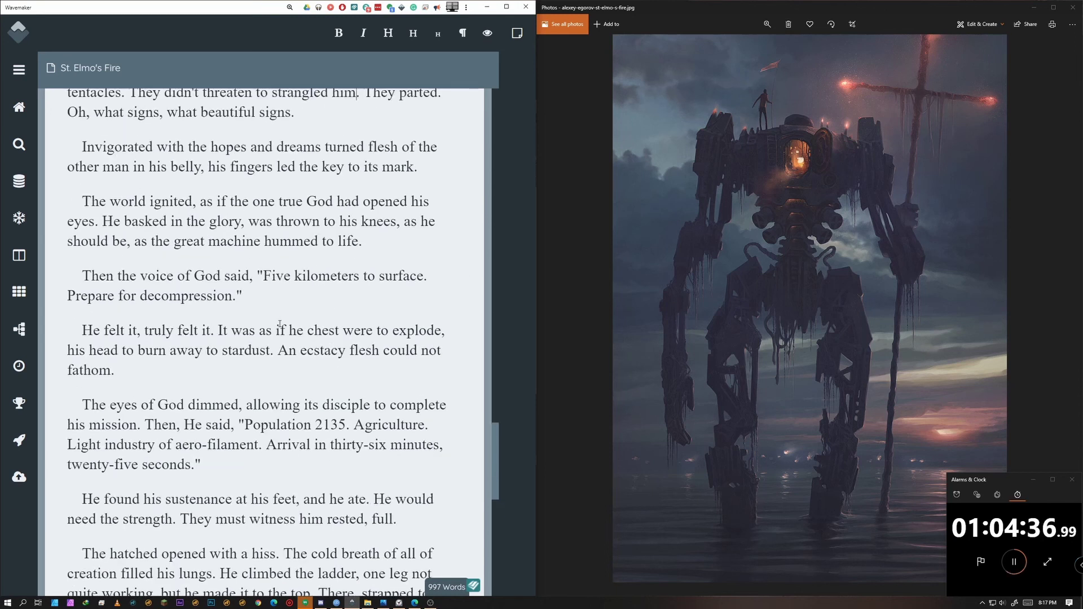
scroll(278, 320, down, 5)
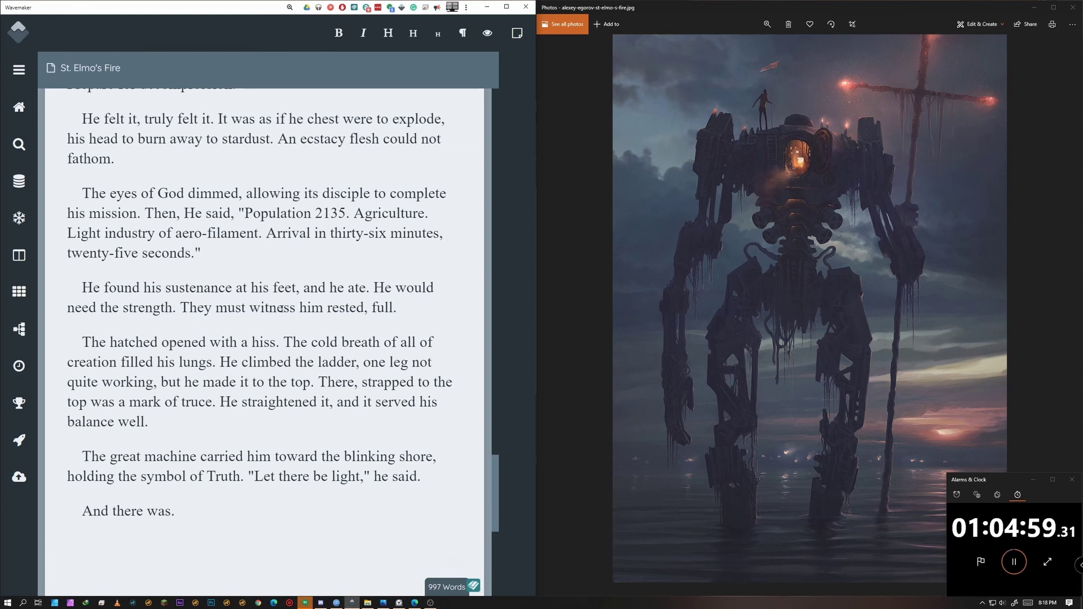
scroll(280, 308, down, 1)
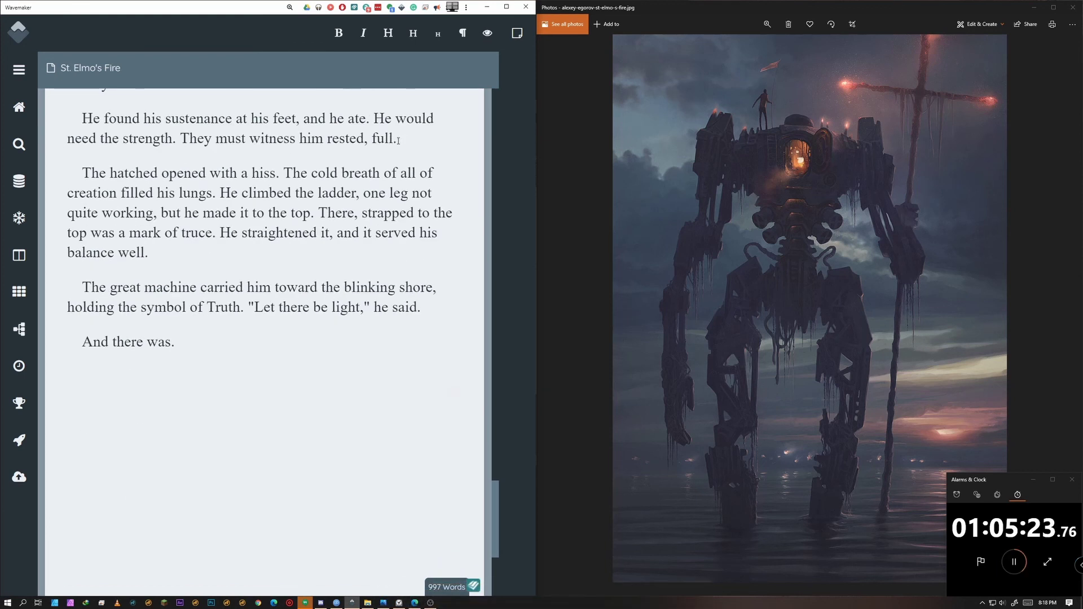
text(clear)
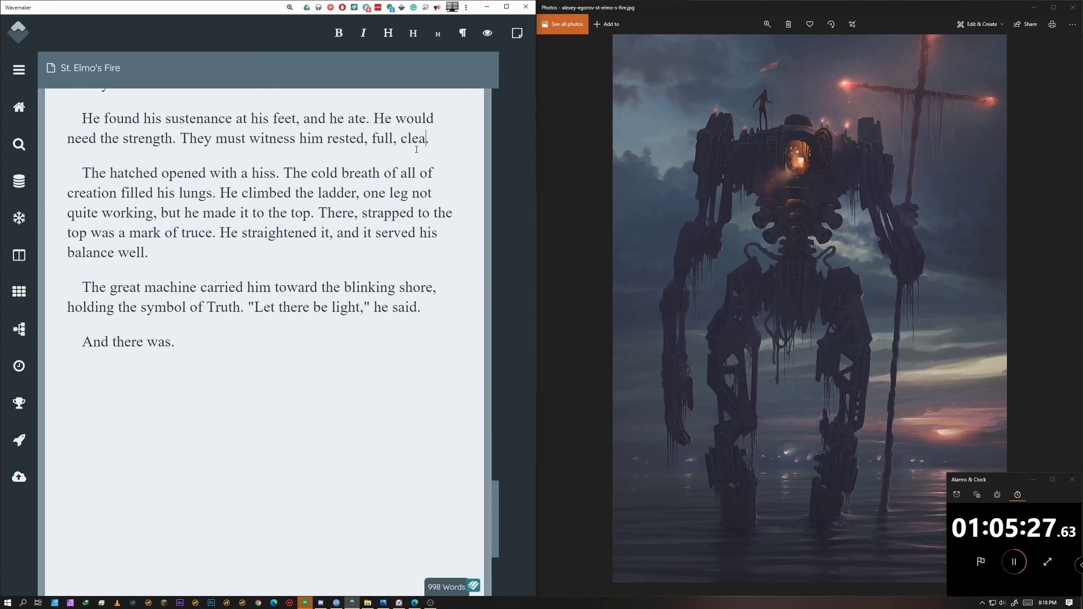
key(BackSpace)
key(BackSpace)
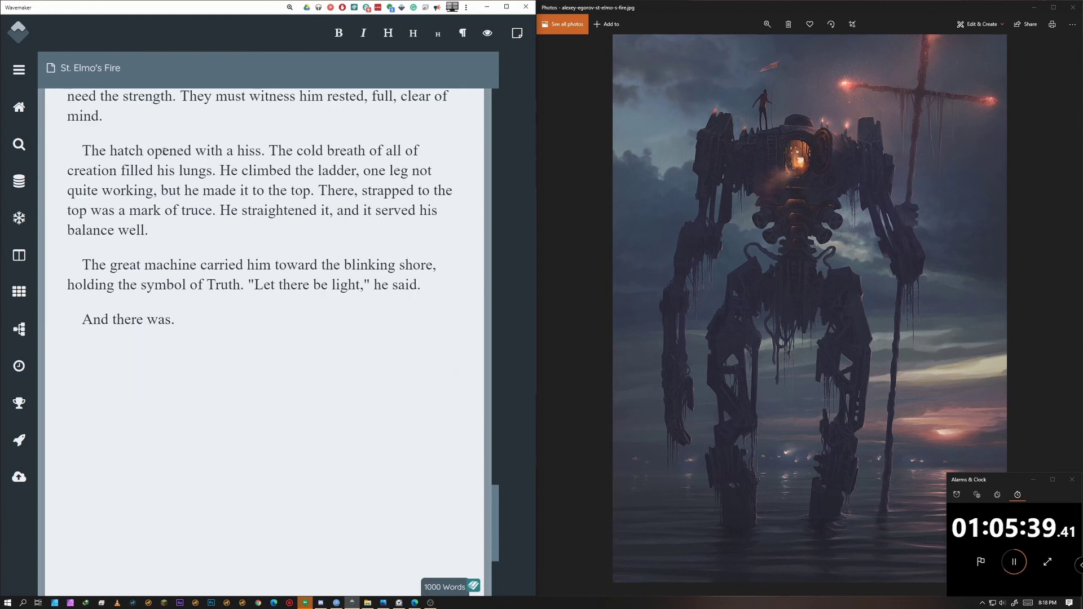
Try "sighed open" as the wording of the hatch sentence, and put back "opened with a hiss".
drag(146, 151, 262, 151)
text(sighed open)
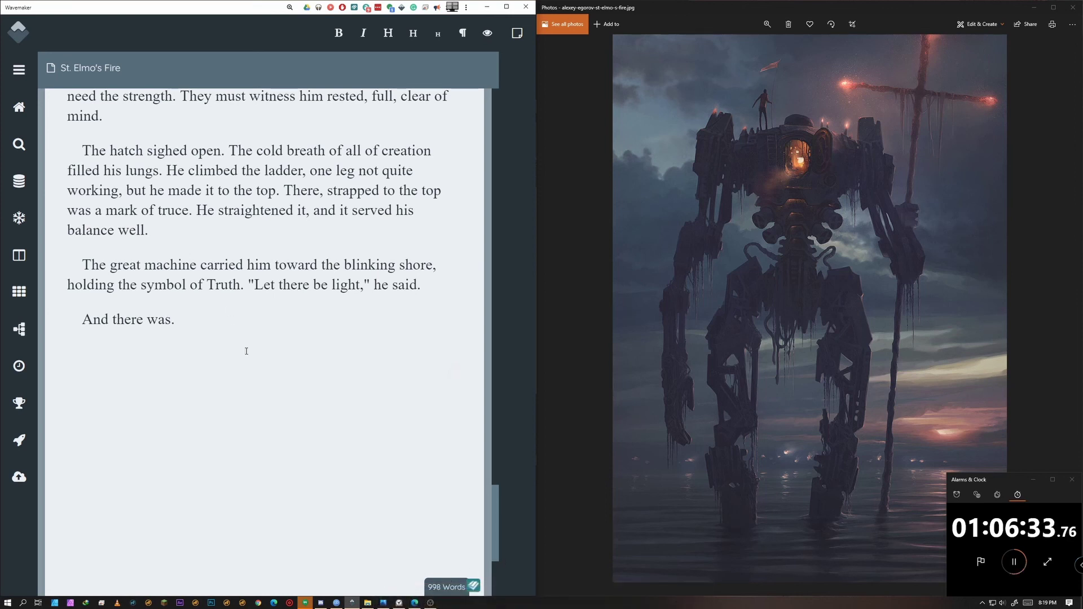
drag(146, 151, 222, 150)
text(opened with a hiss)
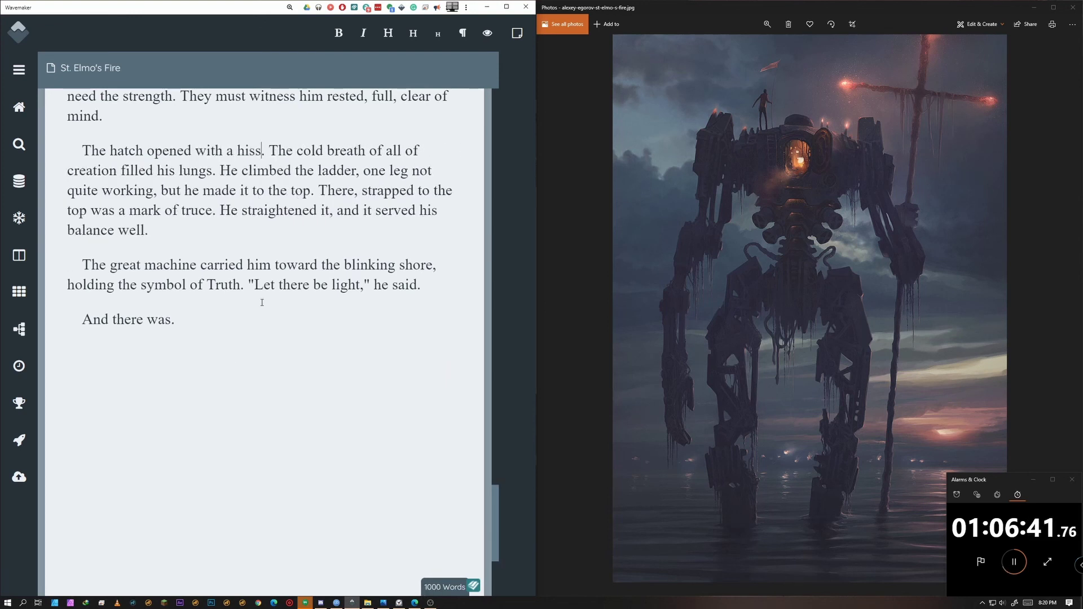